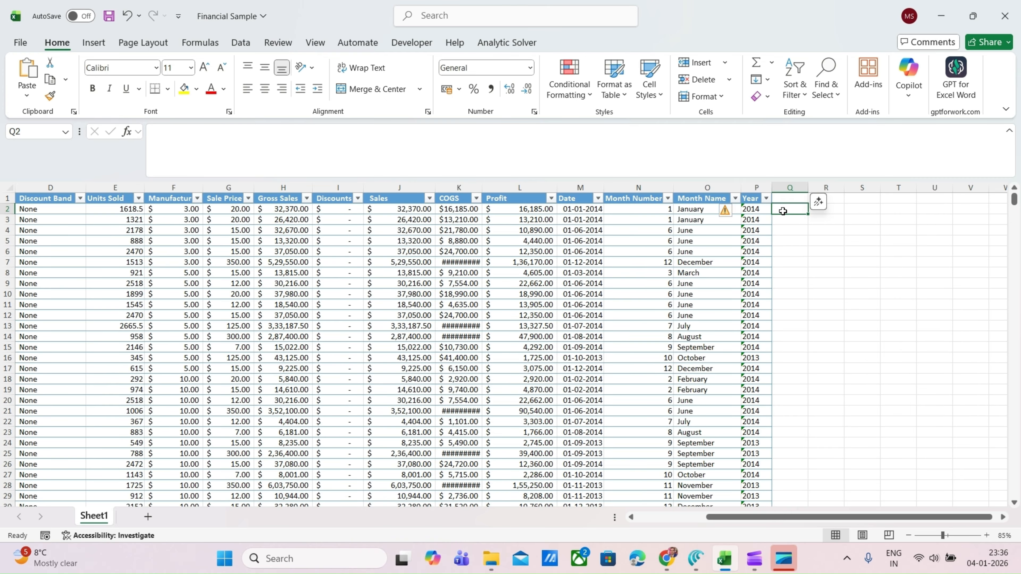
Examine the Date, Month Number, Month Name and Year columns in the table's header and first data row
key("Left")
key("Left")
key("Up")
key("Down")
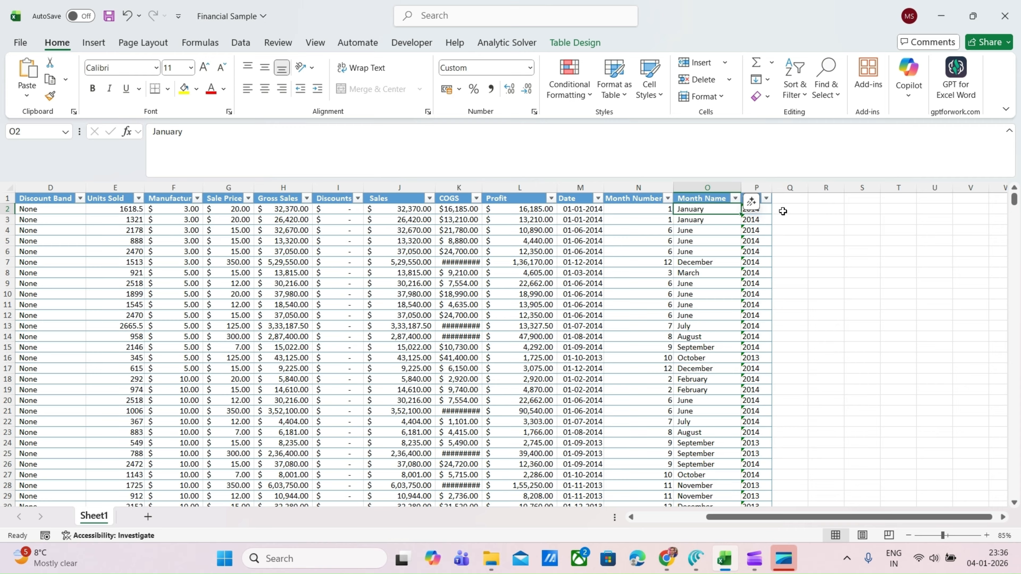
key("Right")
key("Right")
key("Left")
key("Left")
key("Left")
key("Left")
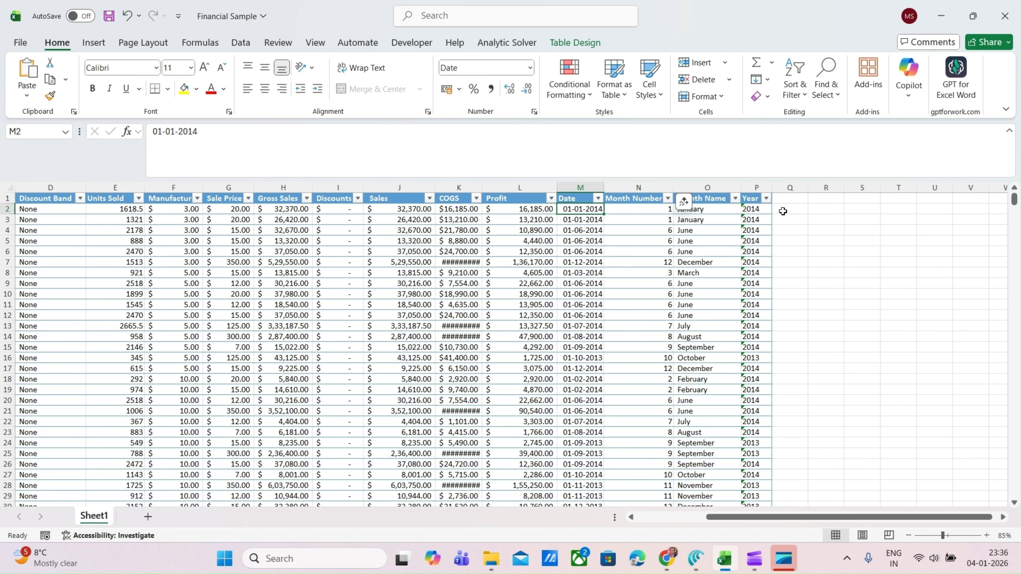
key("Up")
key("Right")
key("Left")
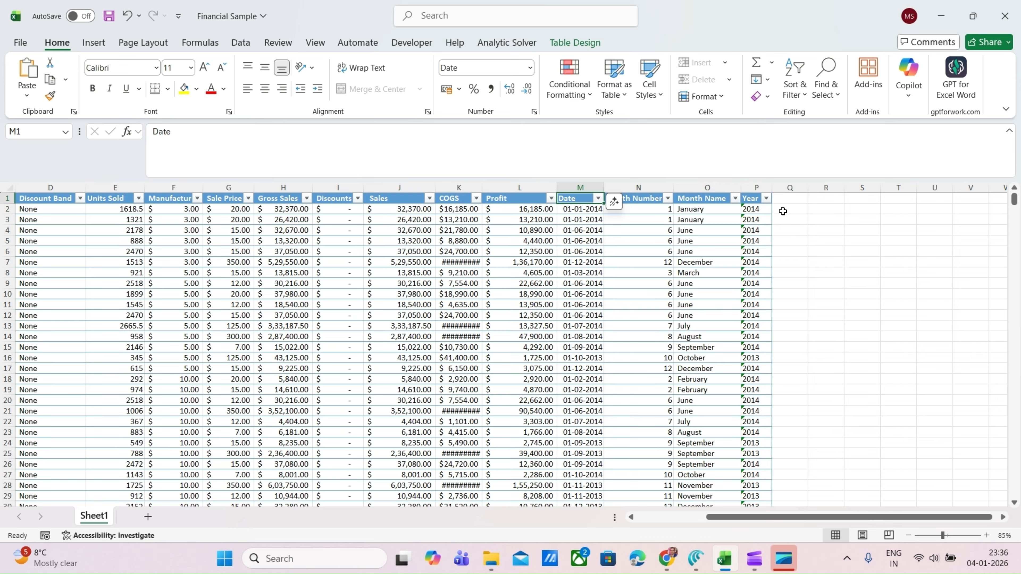
key("Down")
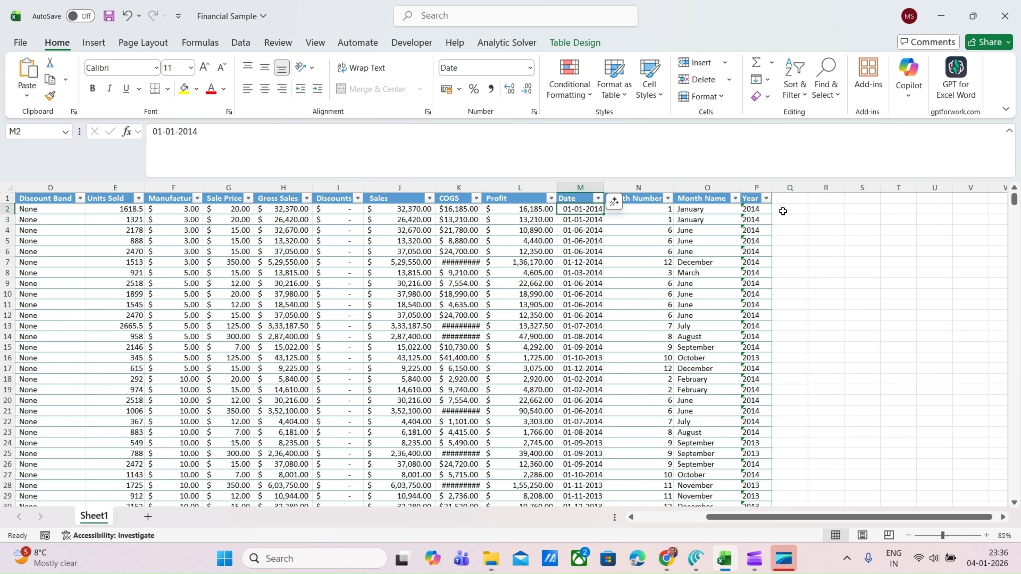
key("Up")
key("Down")
Extend the table with two new columns by entering the headers Month in Q1 and Year in R1
left_click(781, 209)
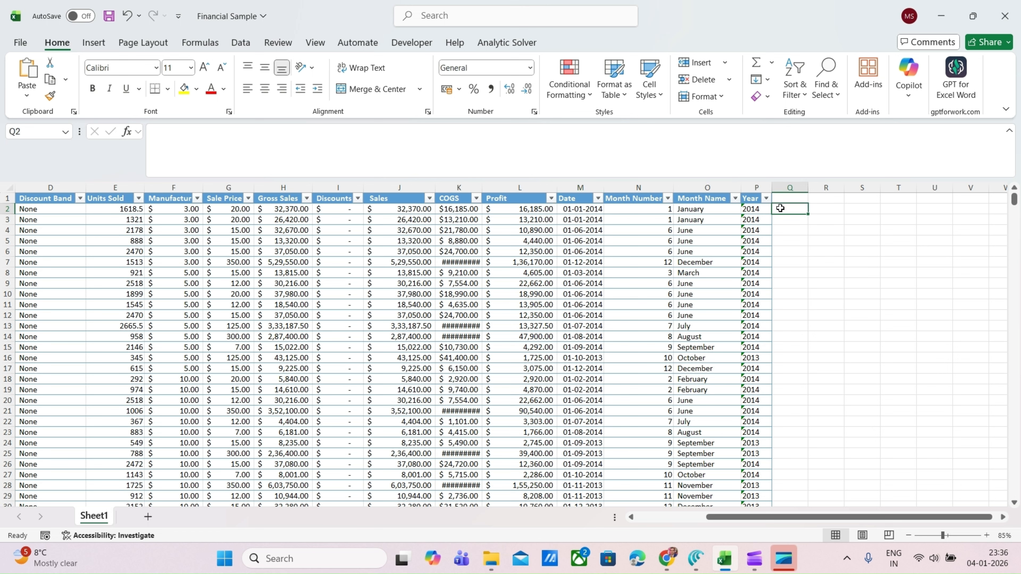
key("Up")
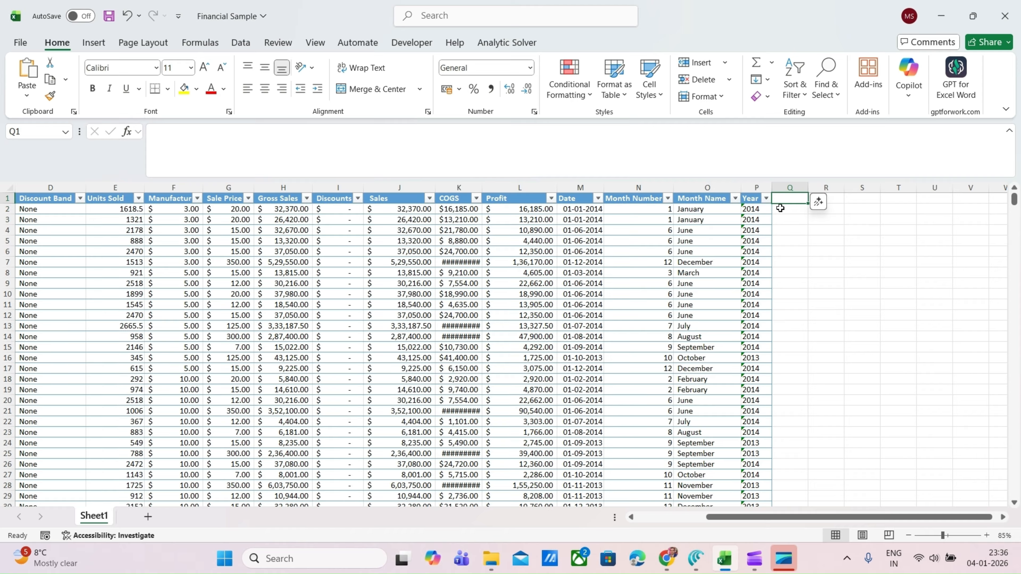
type("Month")
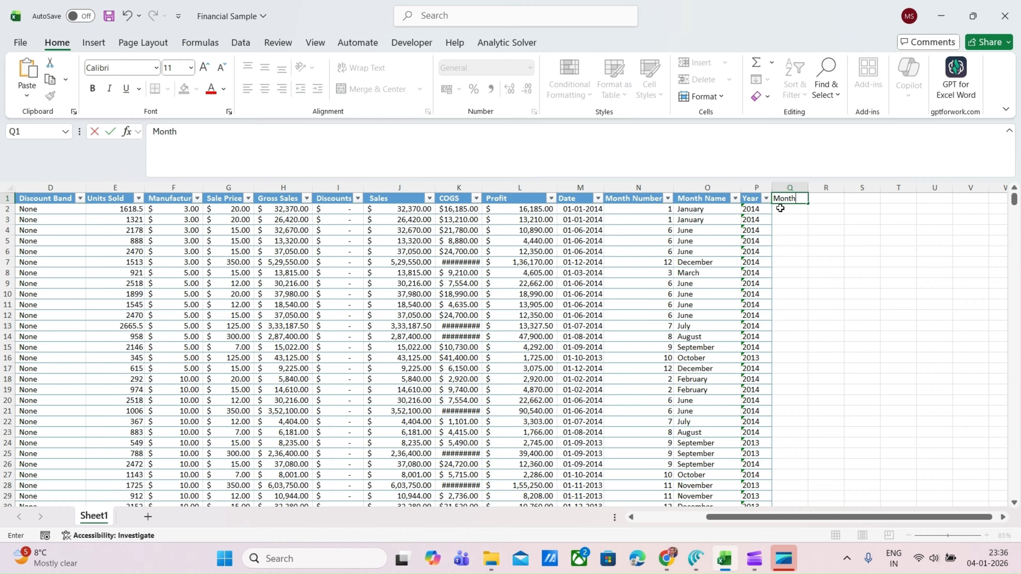
key("Tab")
type("Year")
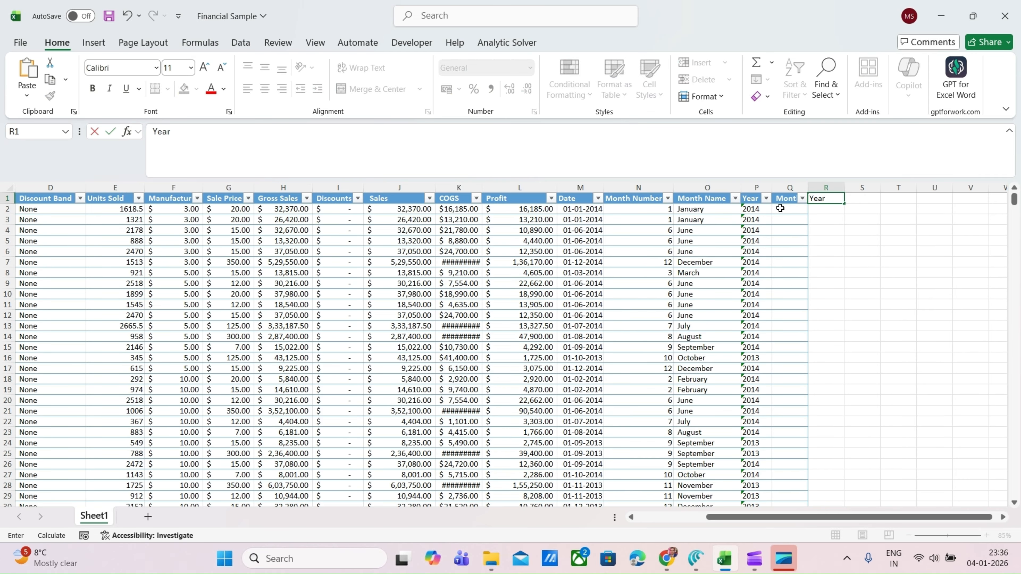
key("ctrl+Return")
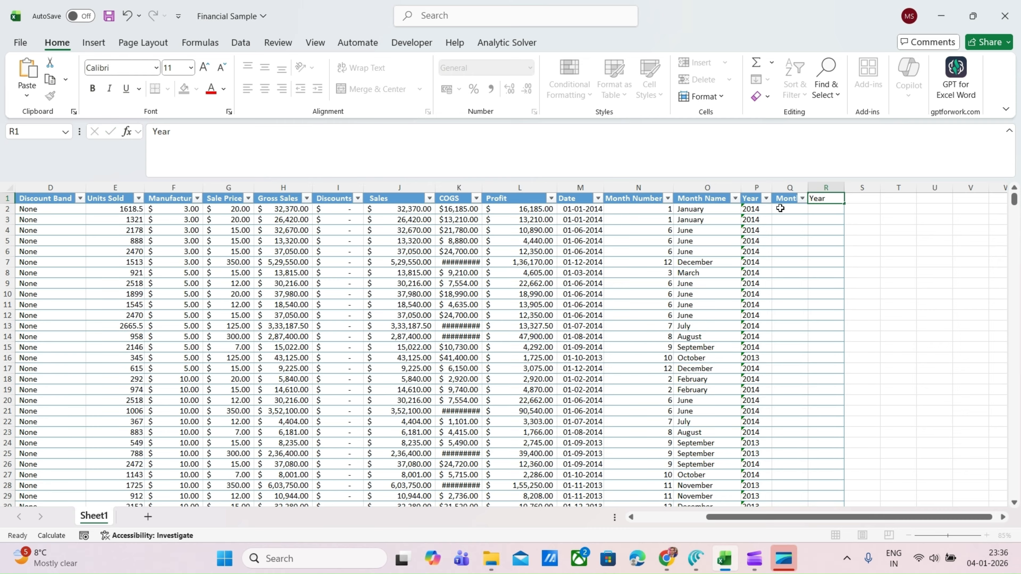
Rename the new year column's header in R1 as Fin_Year
key("Left")
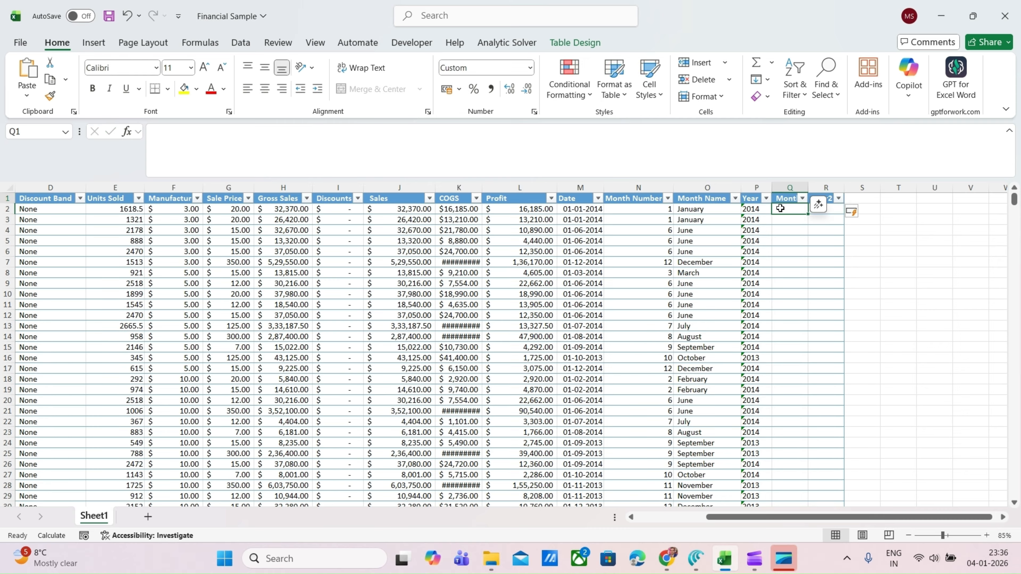
key("Left")
key("Left")
key("Left")
key("Right")
key("Right")
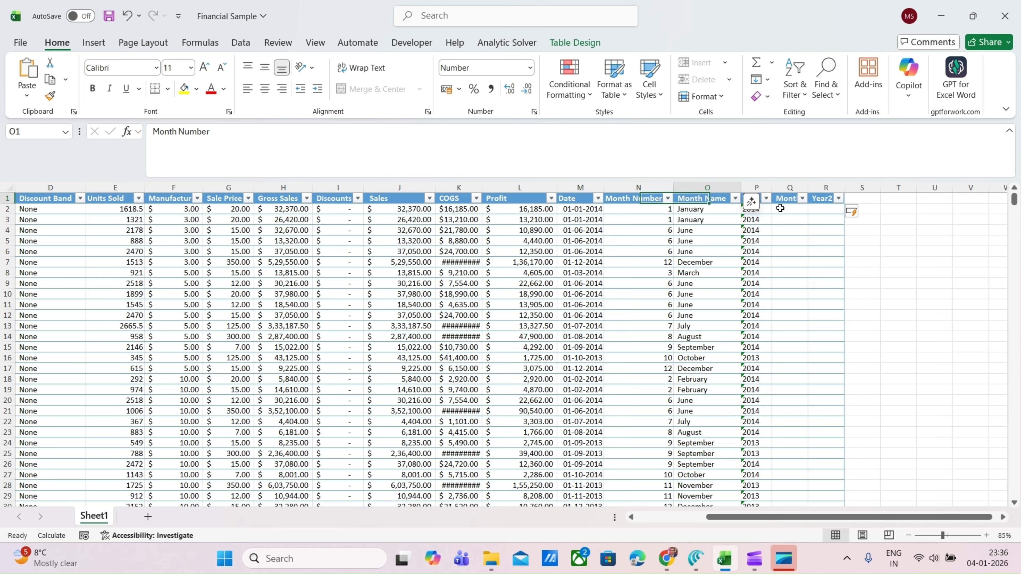
key("Down")
key("Right")
key("Up")
key("Right")
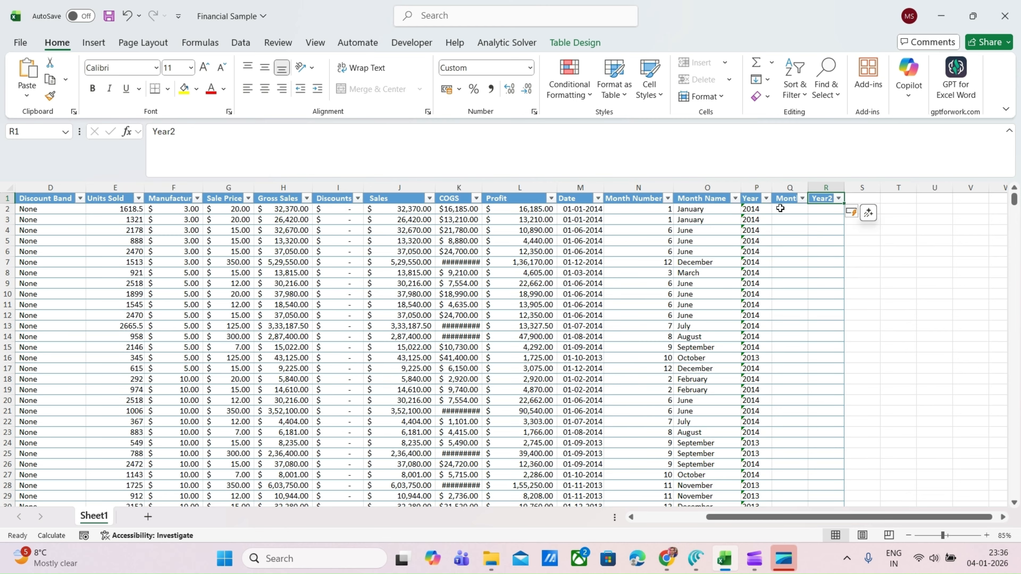
type("Fin")
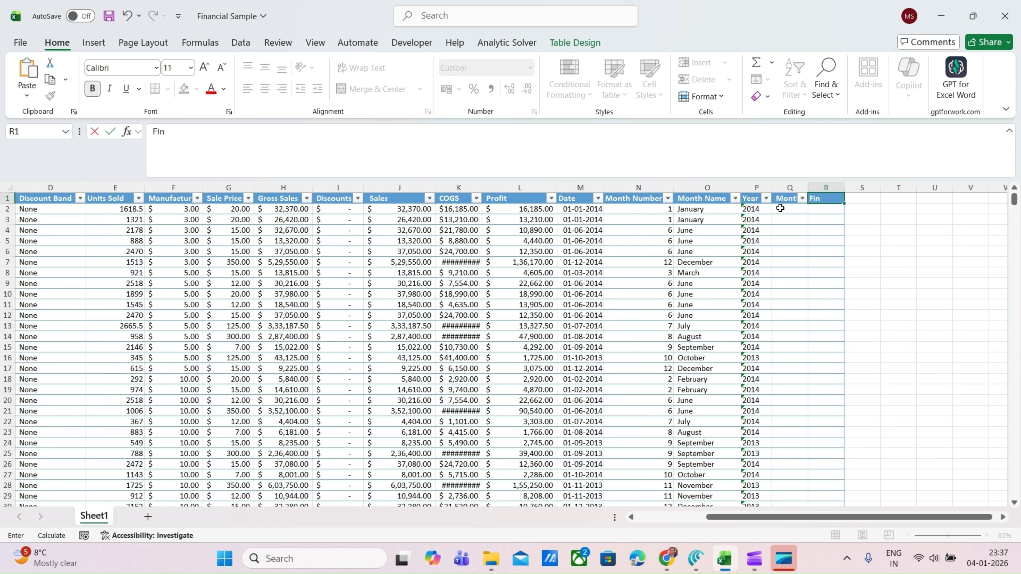
type("_Year")
left_click(780, 208)
type("=mon")
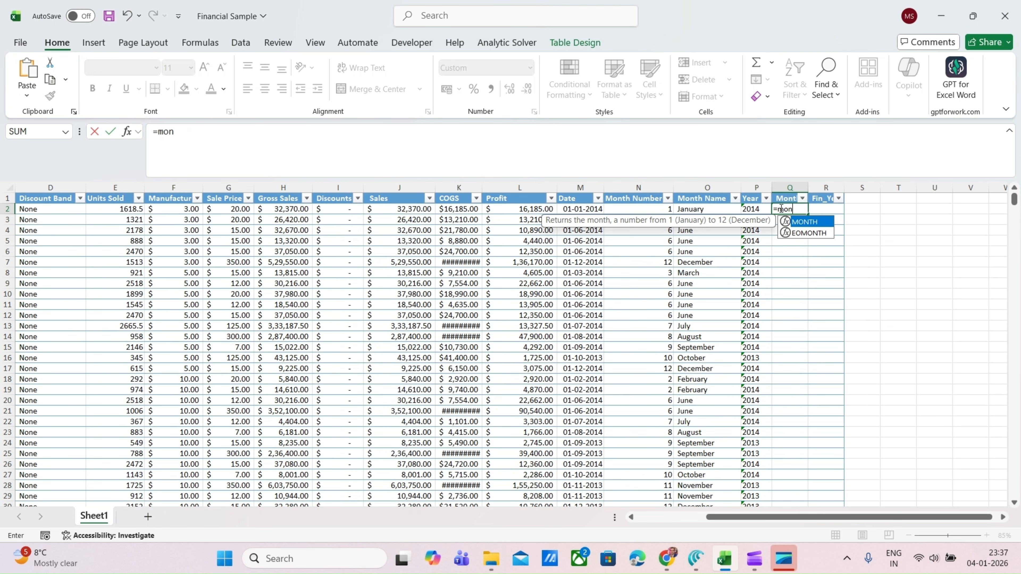
key("Tab")
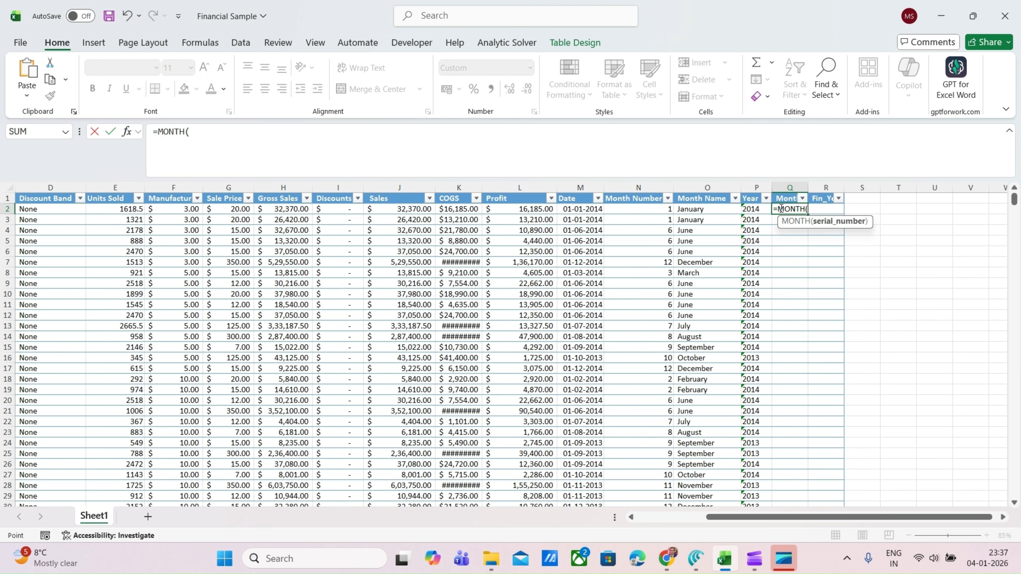
key("Left")
key("Left")
key("Left")
key("Left")
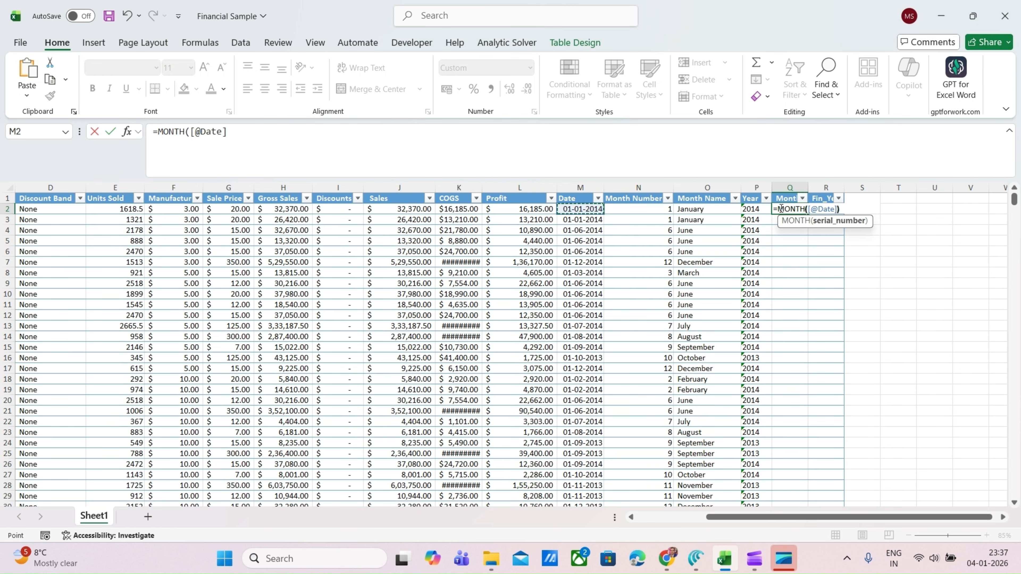
type(")")
key("ctrl+Return")
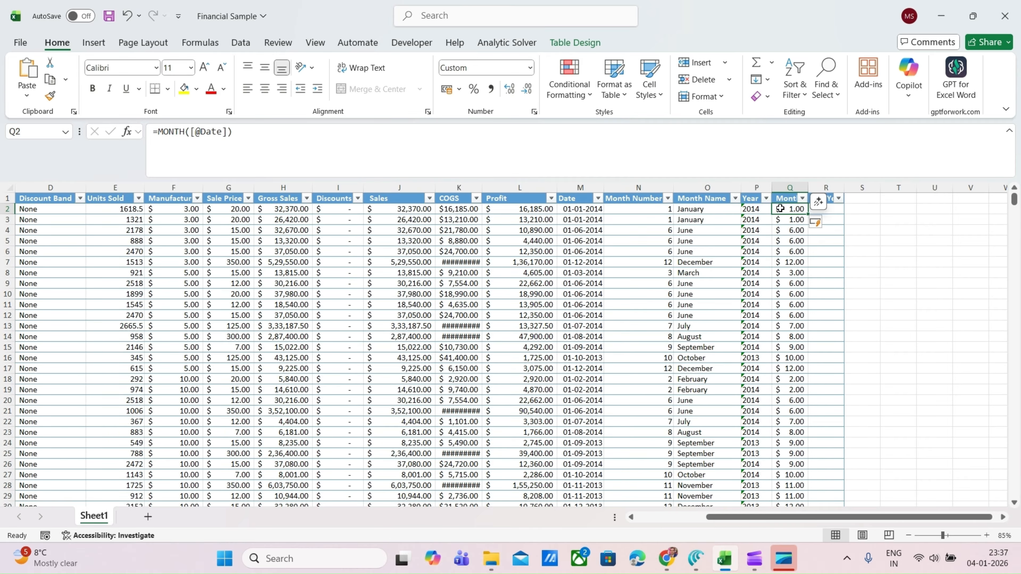
Format all data cells of the Month column as Number with no decimal places
key("Up")
key("Down")
key("ctrl+shift+Down")
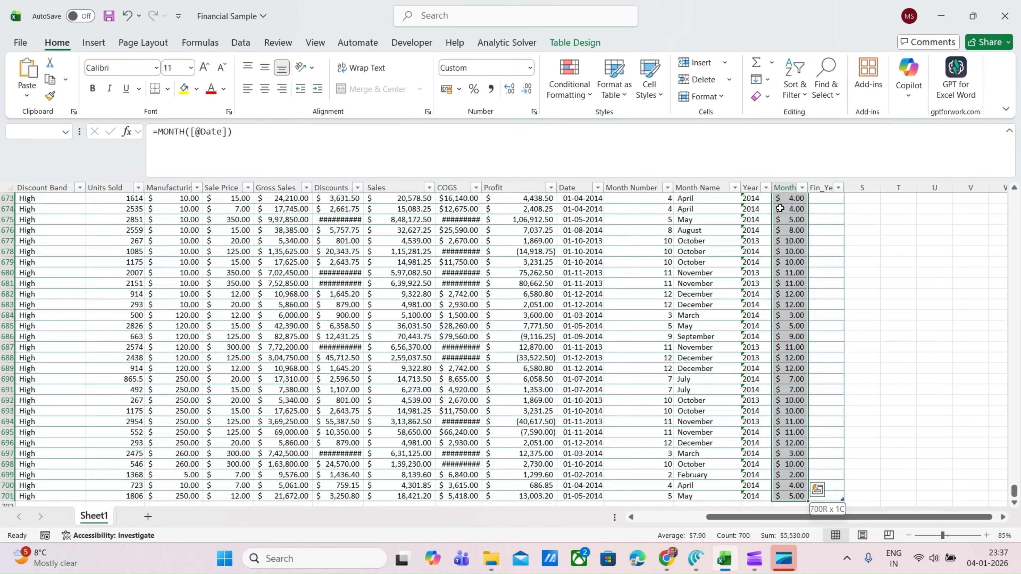
left_click(530, 68)
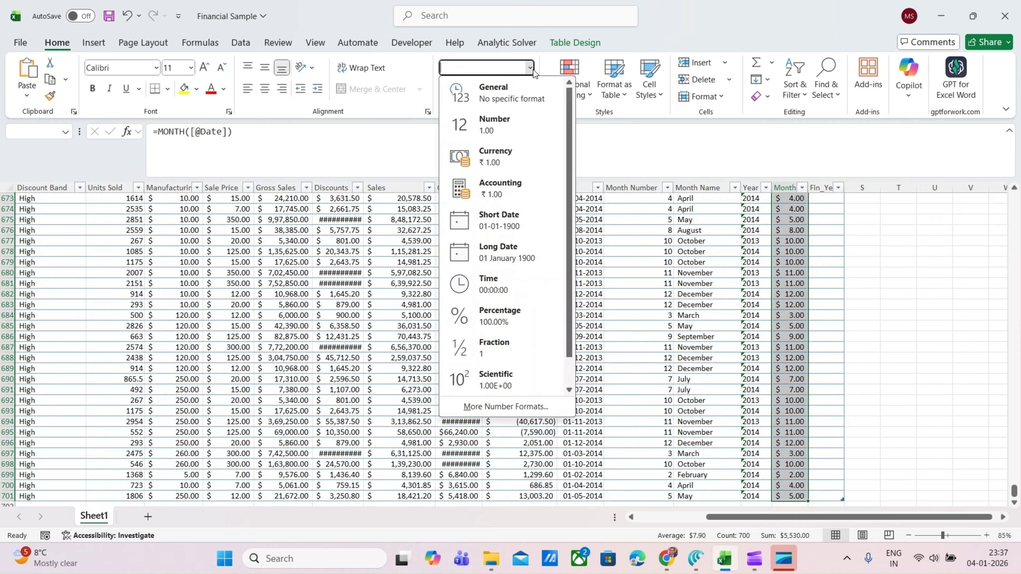
left_click(493, 125)
key("ctrl+BackSpace")
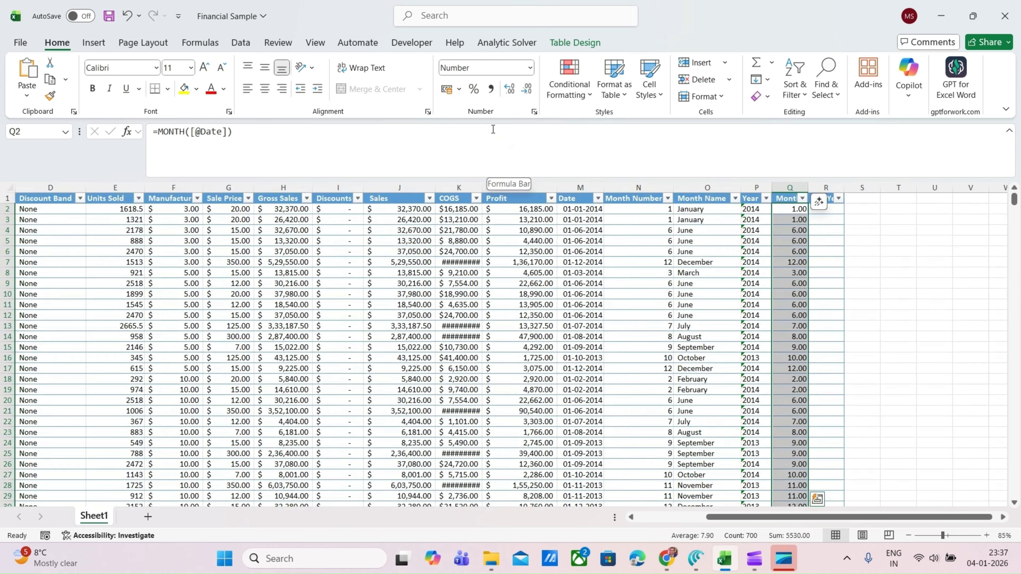
left_click(529, 89)
left_click(529, 89)
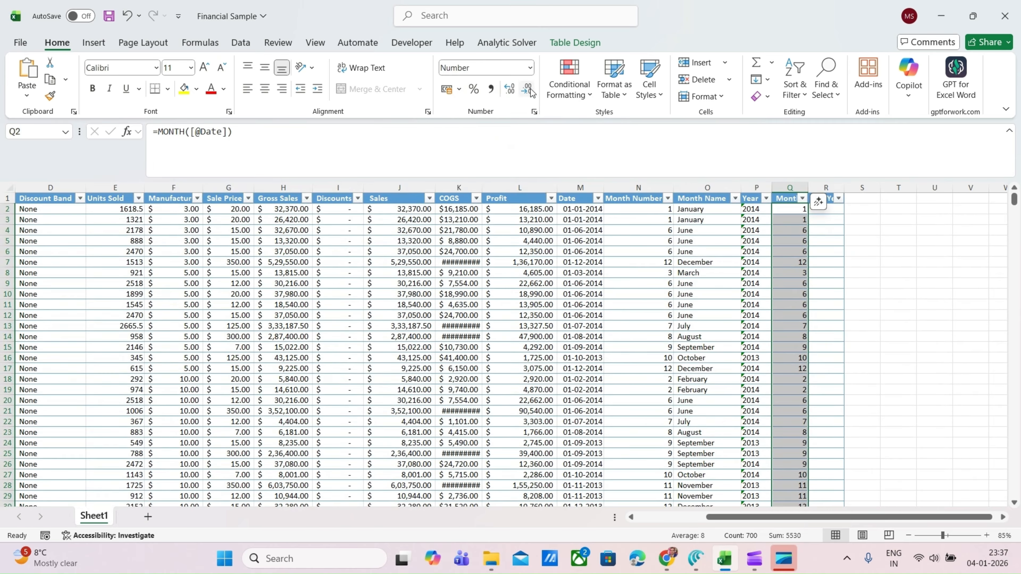
key("Up")
key("Right")
key("Down")
type("=")
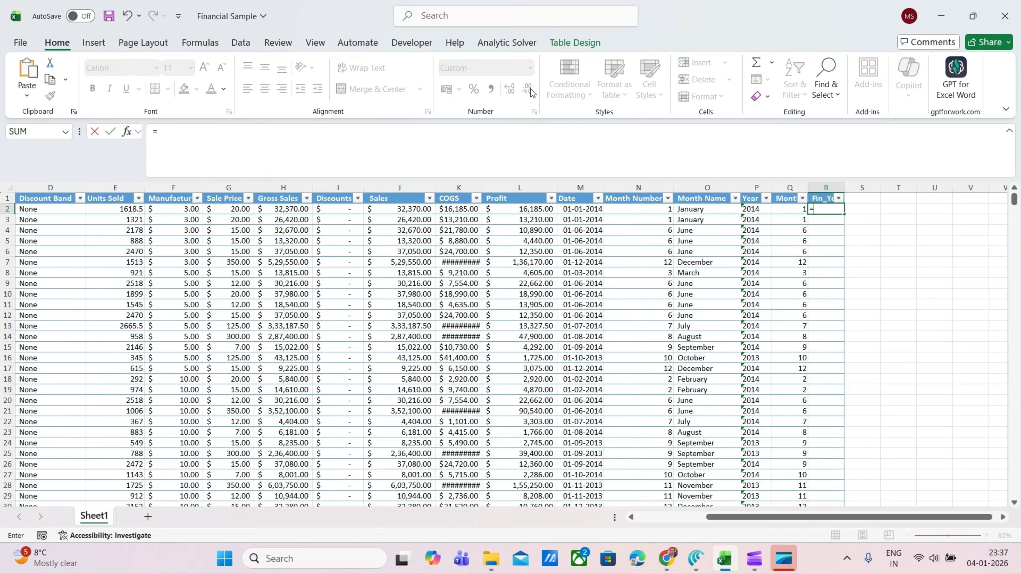
type("ye")
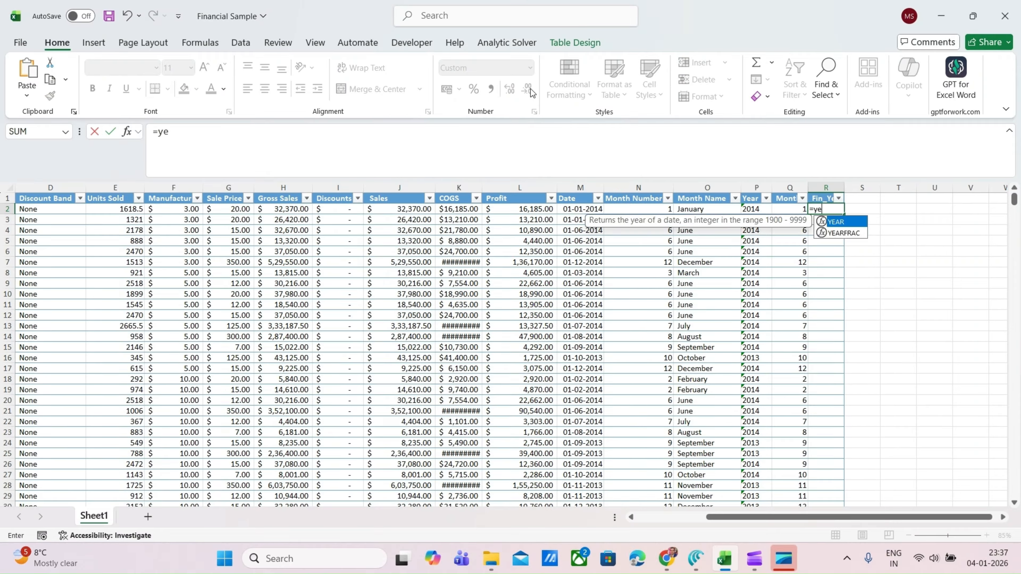
key("Tab")
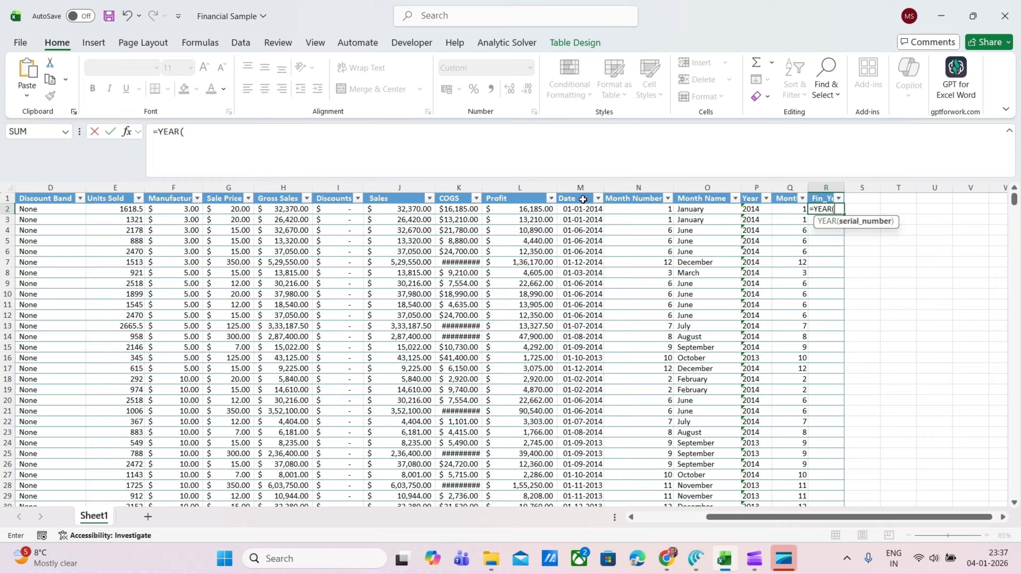
left_click(566, 208)
type(")")
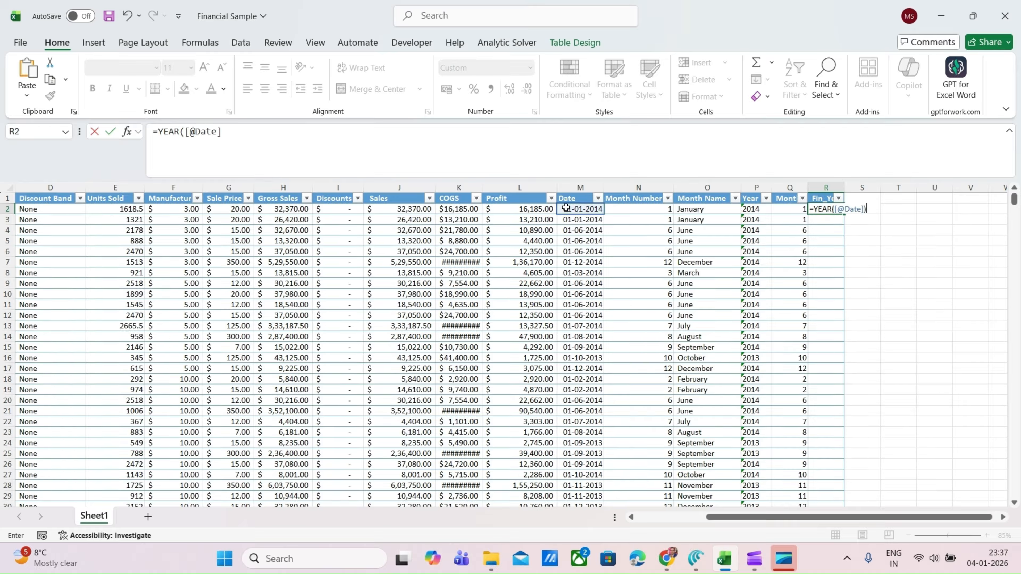
key("ctrl+Return")
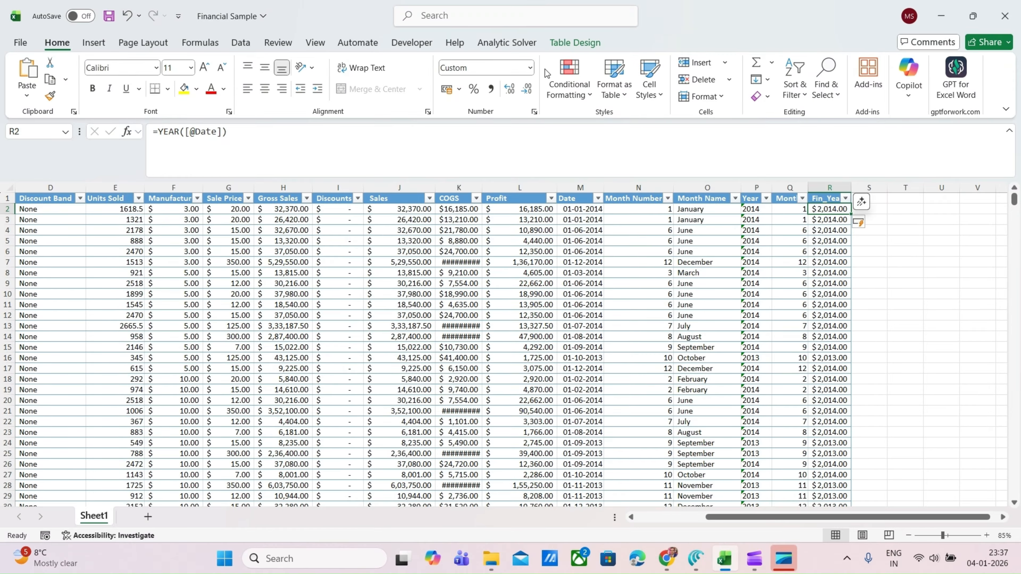
Format all data cells of the Fin_Year column as Number with no decimal places
left_click(530, 67)
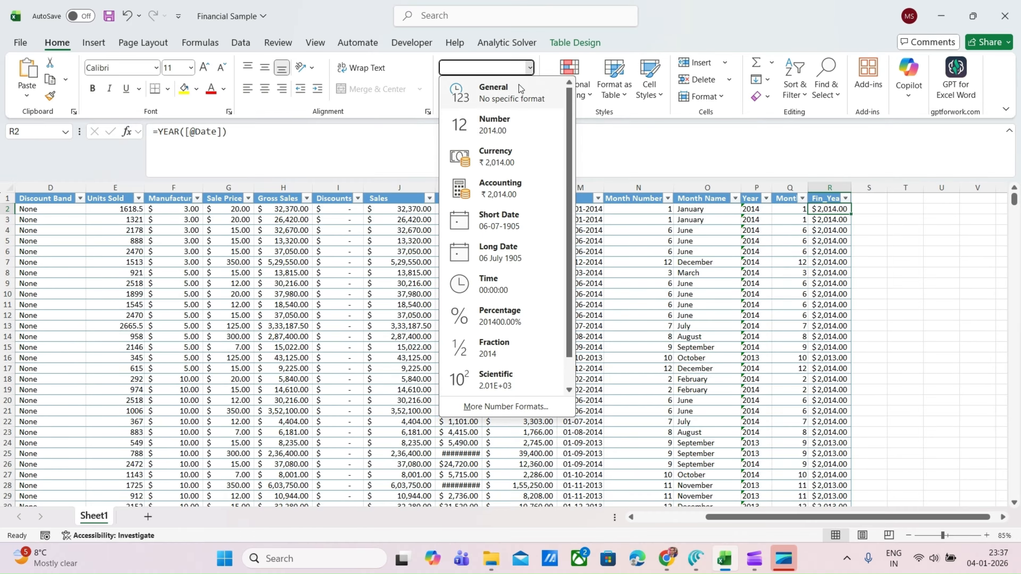
left_click(494, 128)
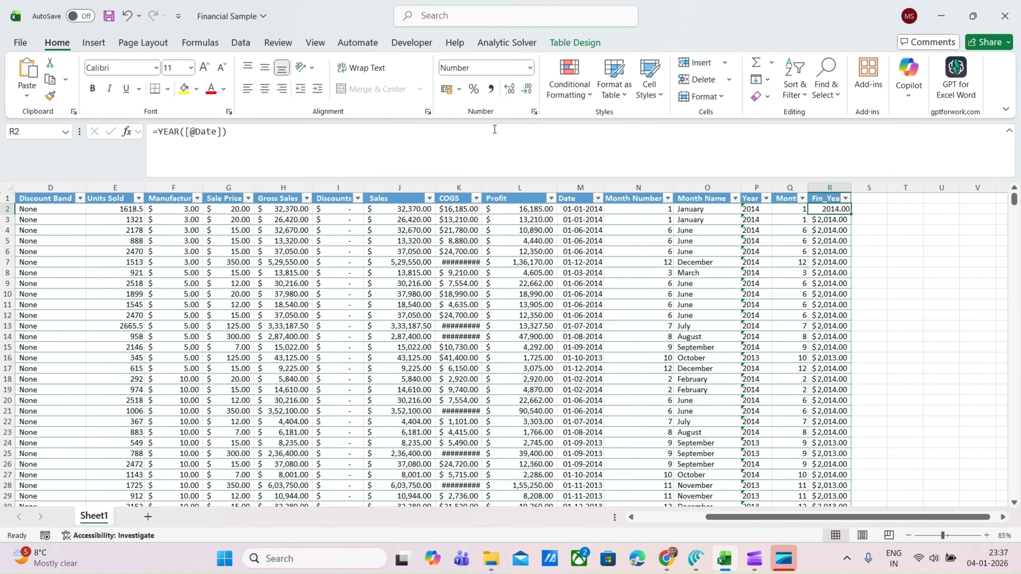
key("ctrl+shift+Down")
left_click(530, 68)
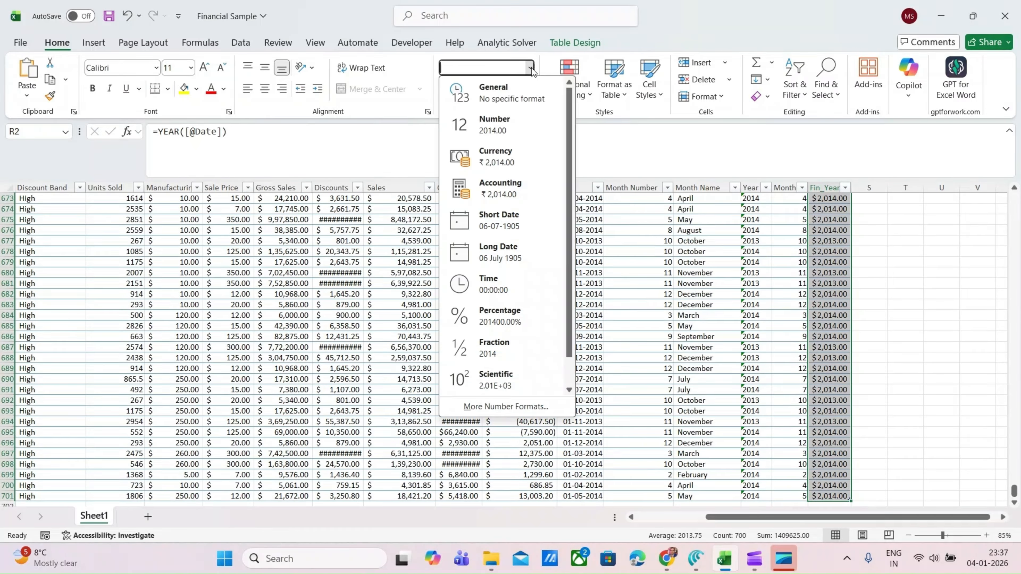
left_click(488, 133)
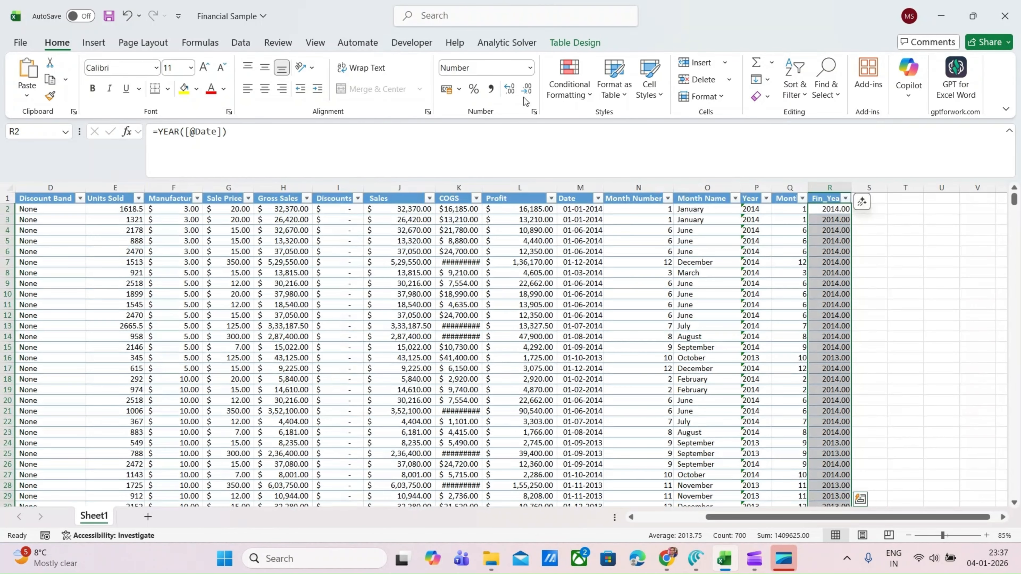
double_click(524, 95)
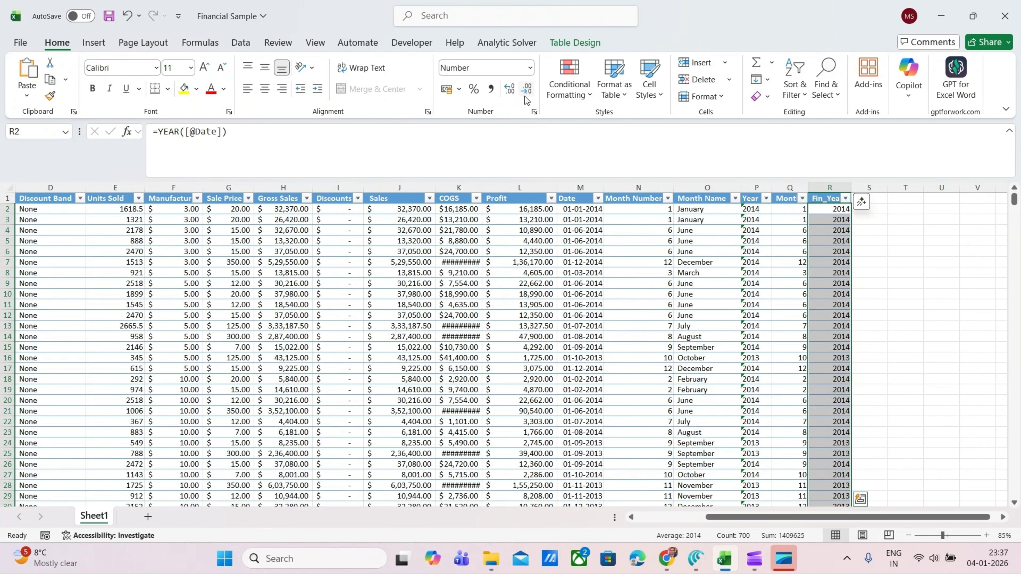
Check the values offered in the Month column's filter list without applying a filter
key("Up")
key("Down")
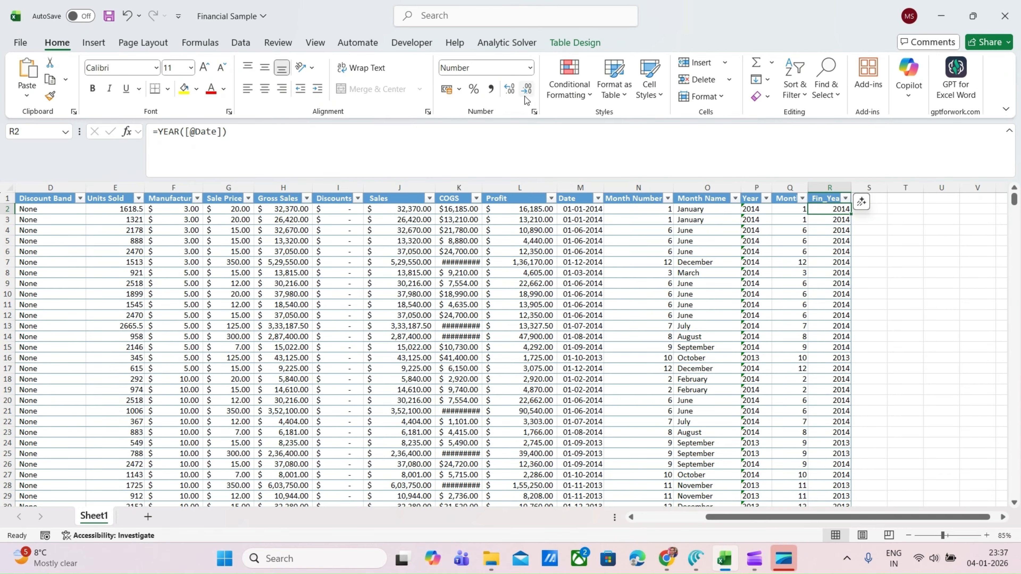
key("Left")
key("Up")
key("alt+Down")
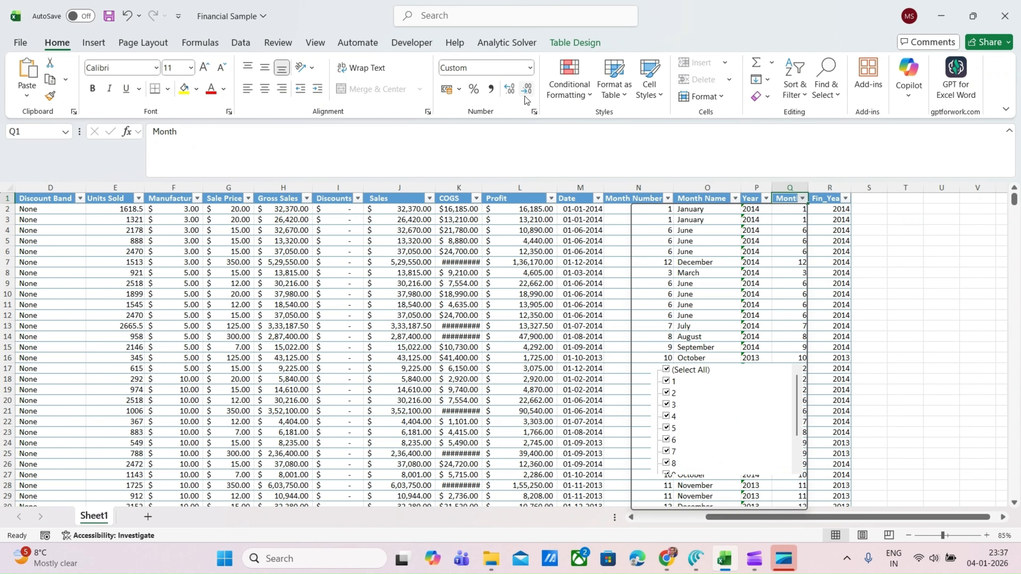
key("Escape")
key("Right")
key("Down")
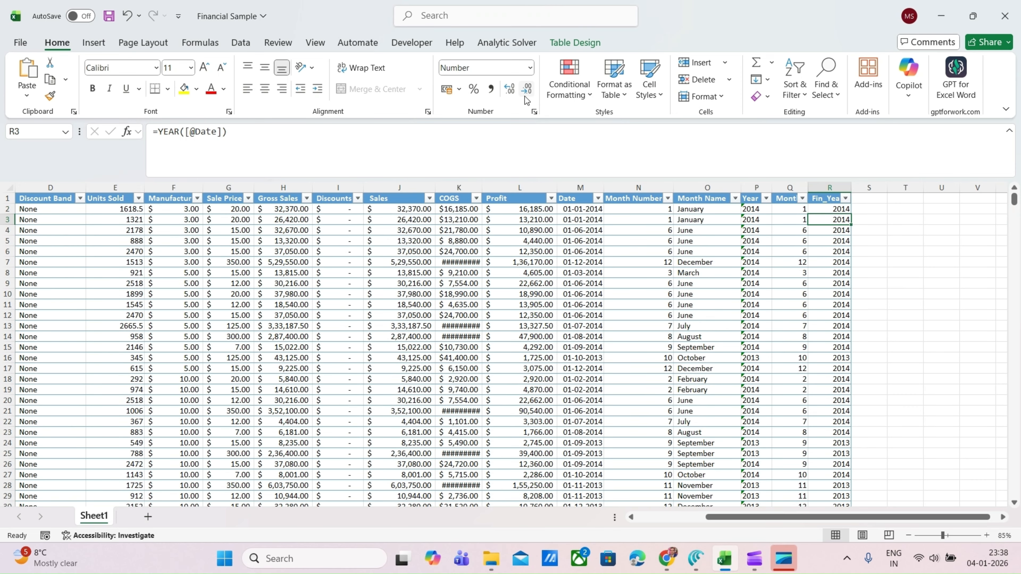
key("Right")
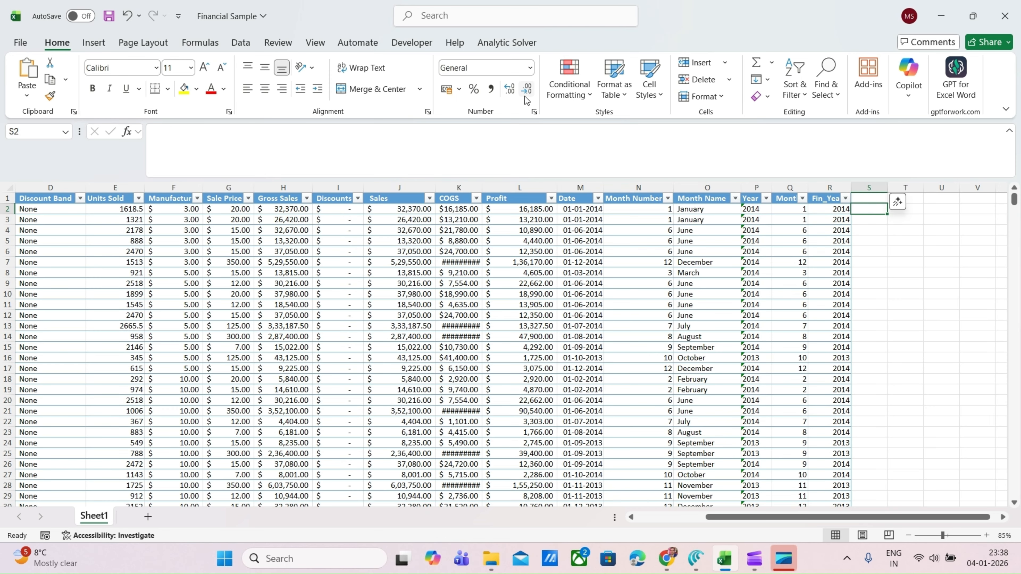
Add the column header "Fiscal Year" in S1, directly beside the Fin_Year column
key("Up")
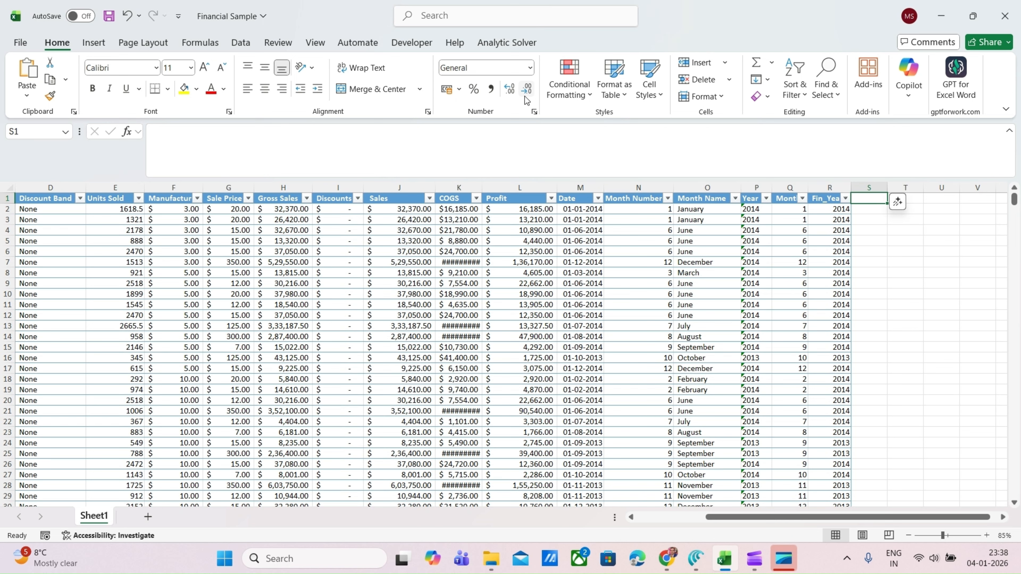
type("Fi")
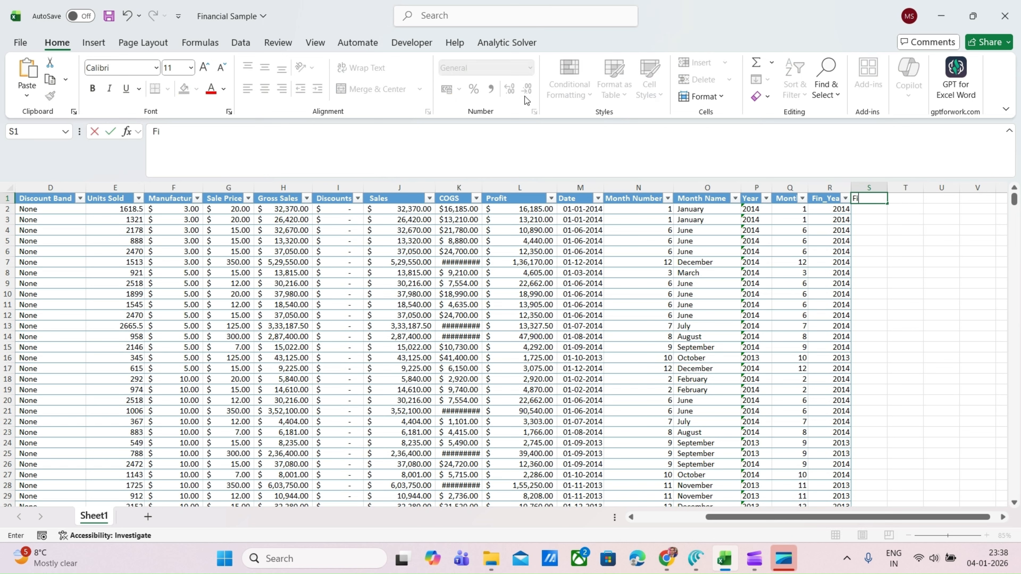
type("scal")
type("Year")
key("ctrl+Return")
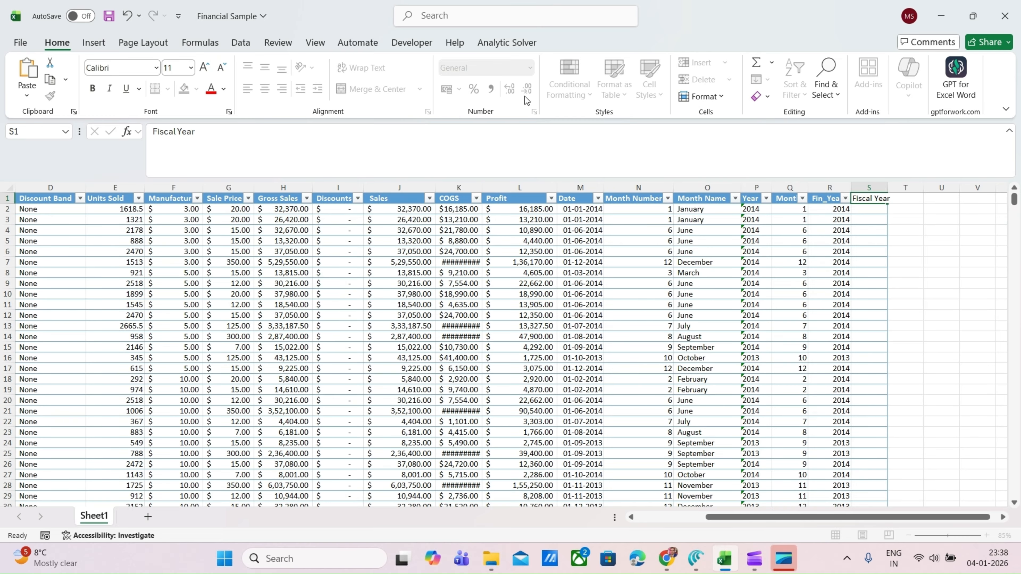
key("Down")
type("=fi")
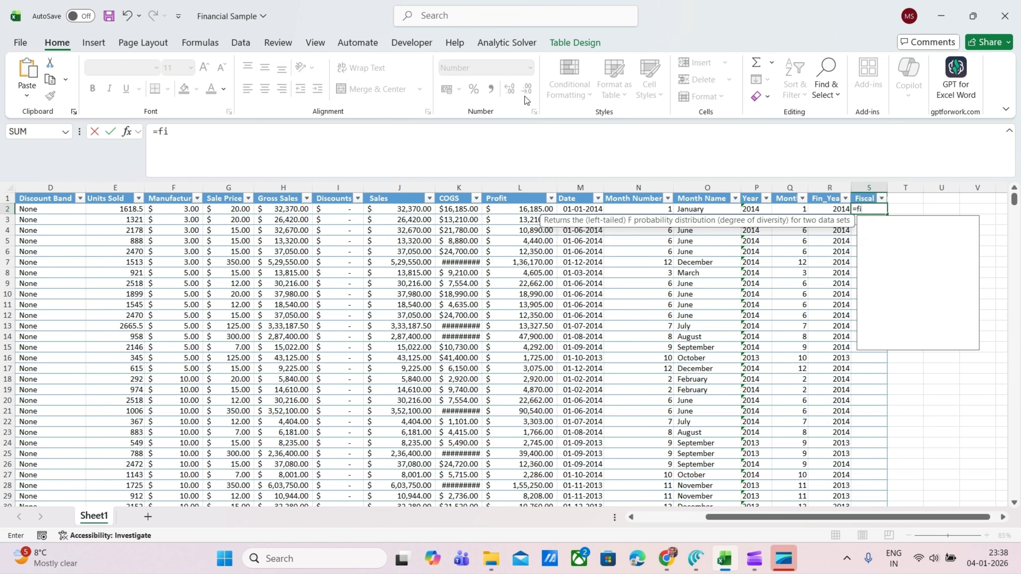
key("BackSpace")
key("BackSpace")
type("if(")
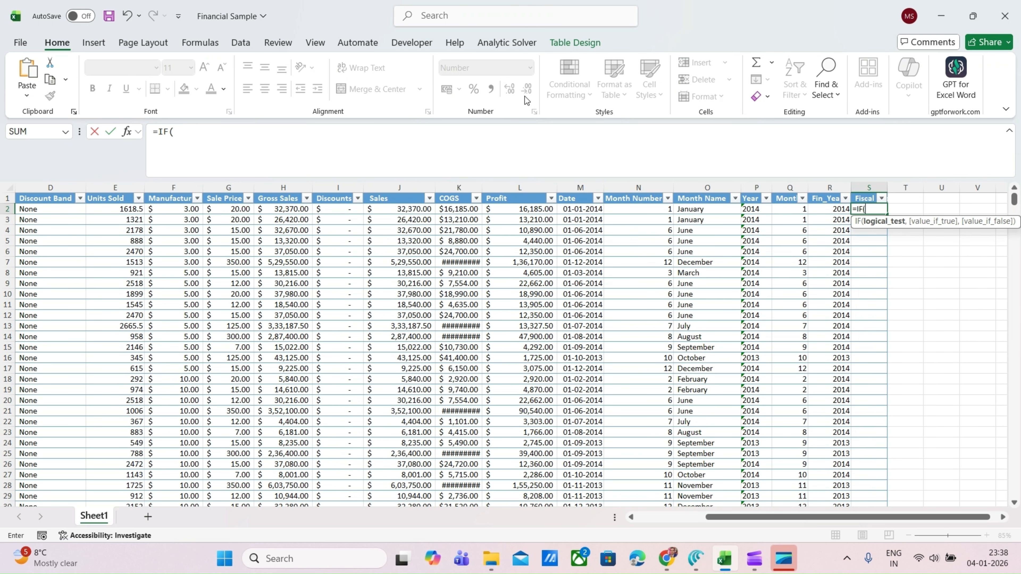
type("mon")
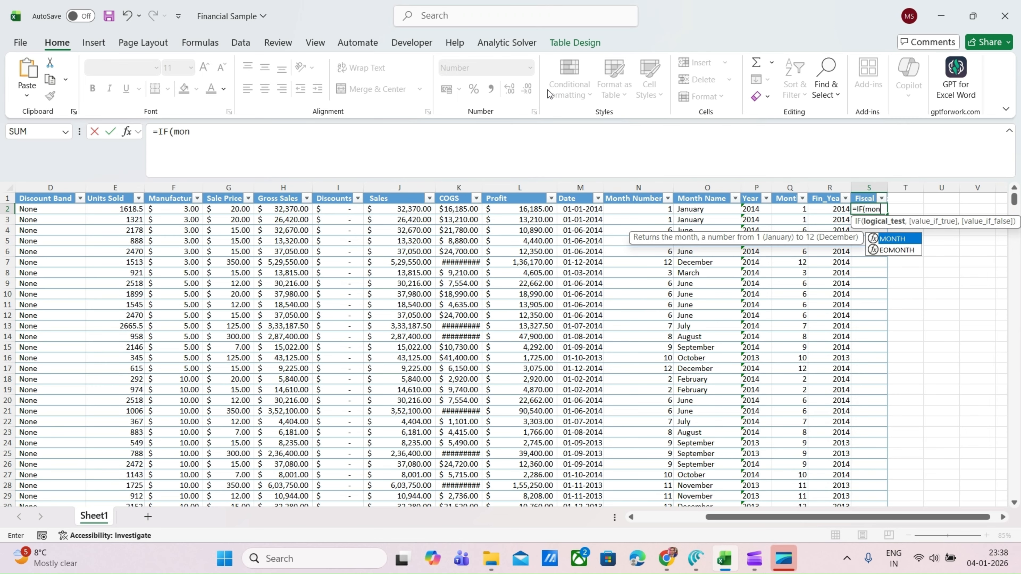
key("Tab")
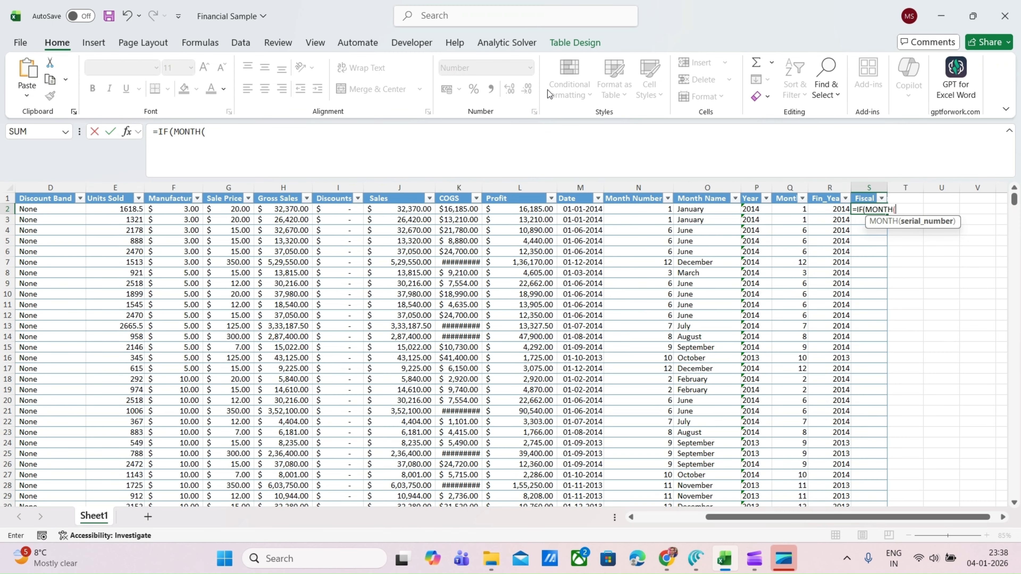
left_click(576, 212)
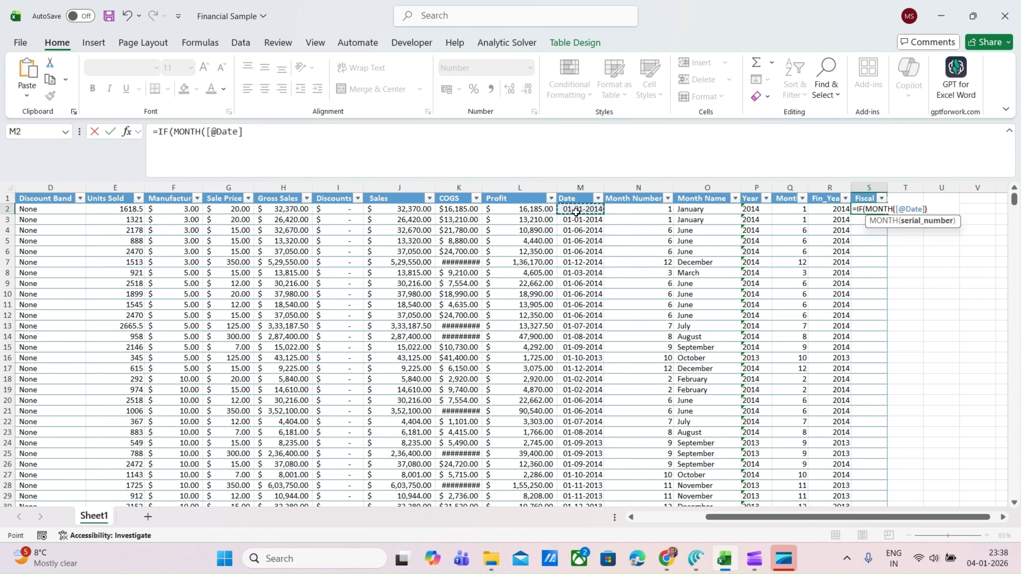
type(")>=4")
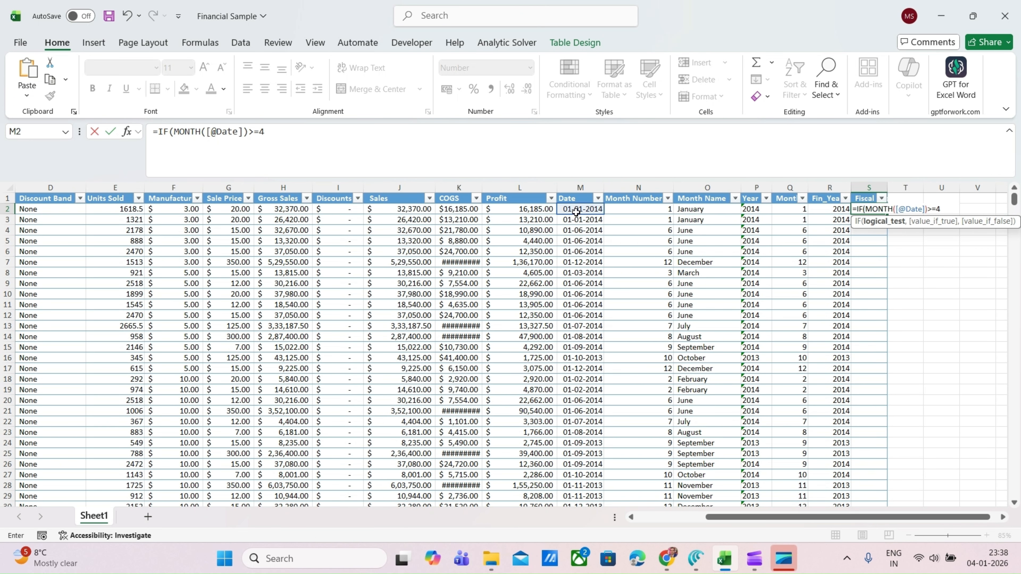
type(",")
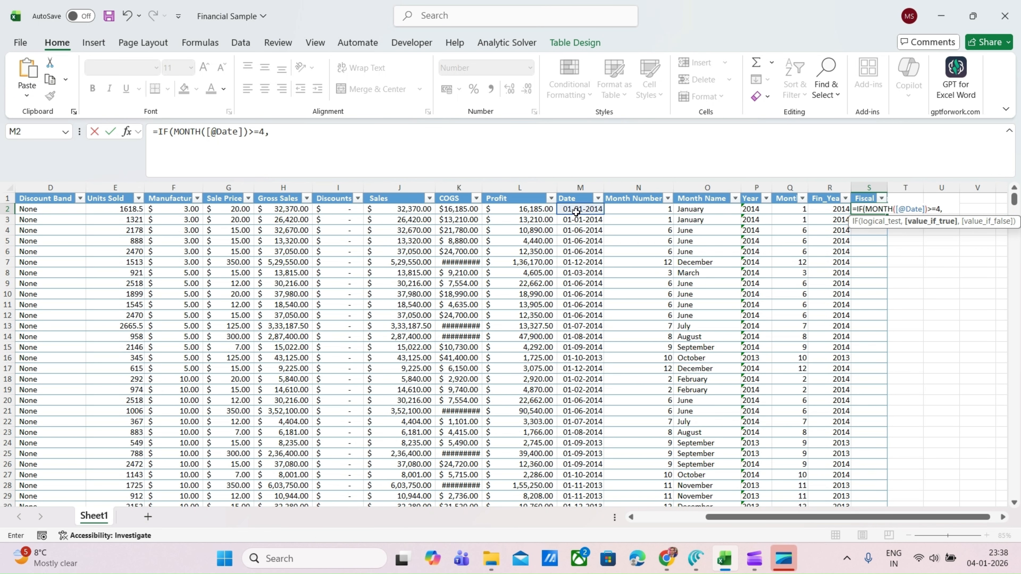
type("\"FY\" & Right")
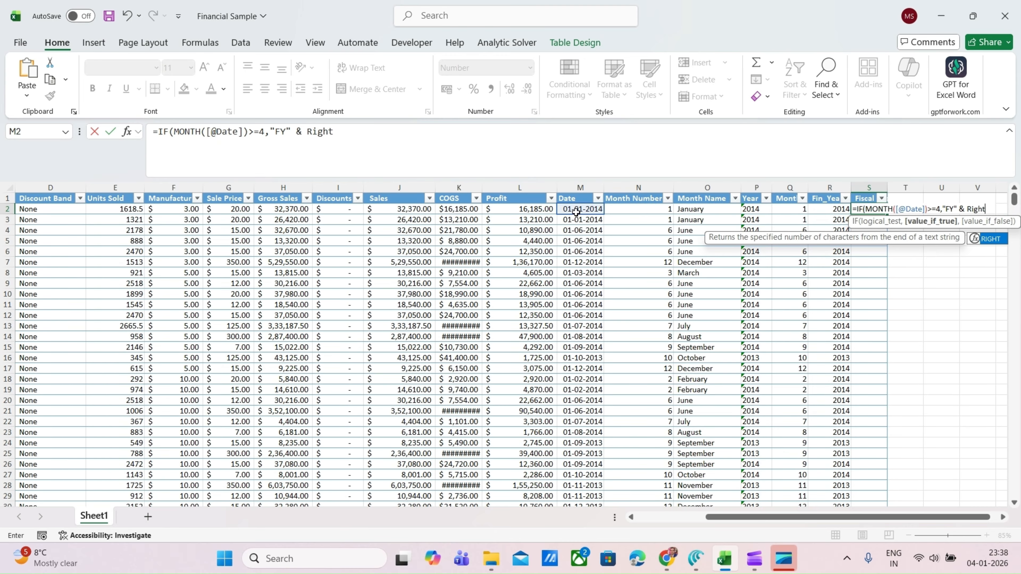
type("(")
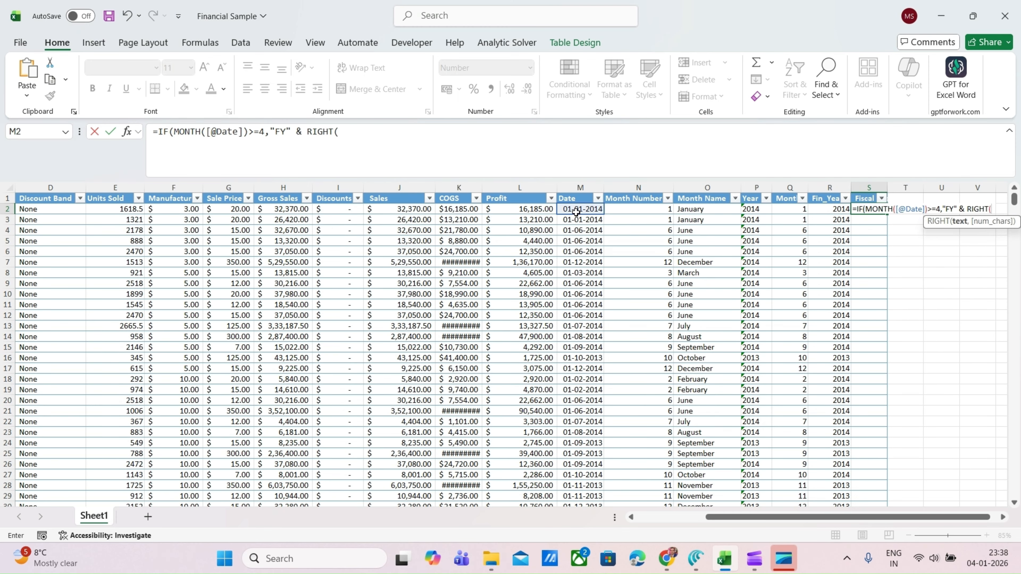
type("year(")
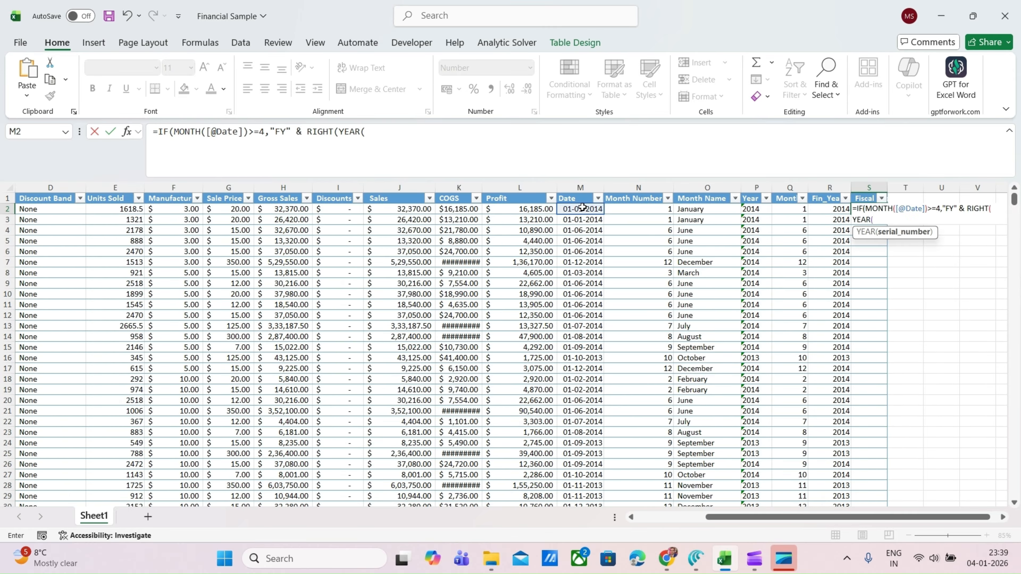
left_click(578, 209)
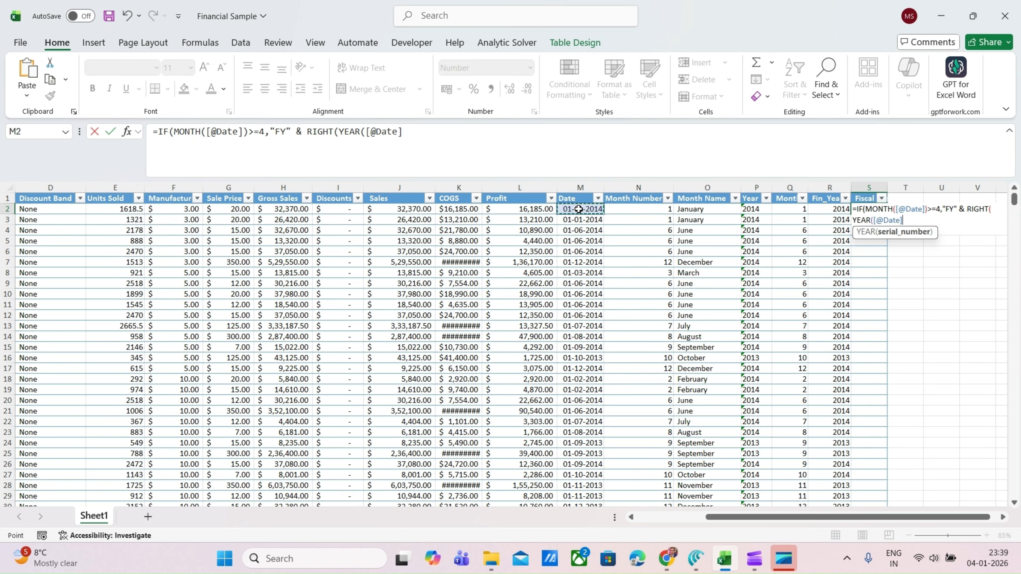
type(")")
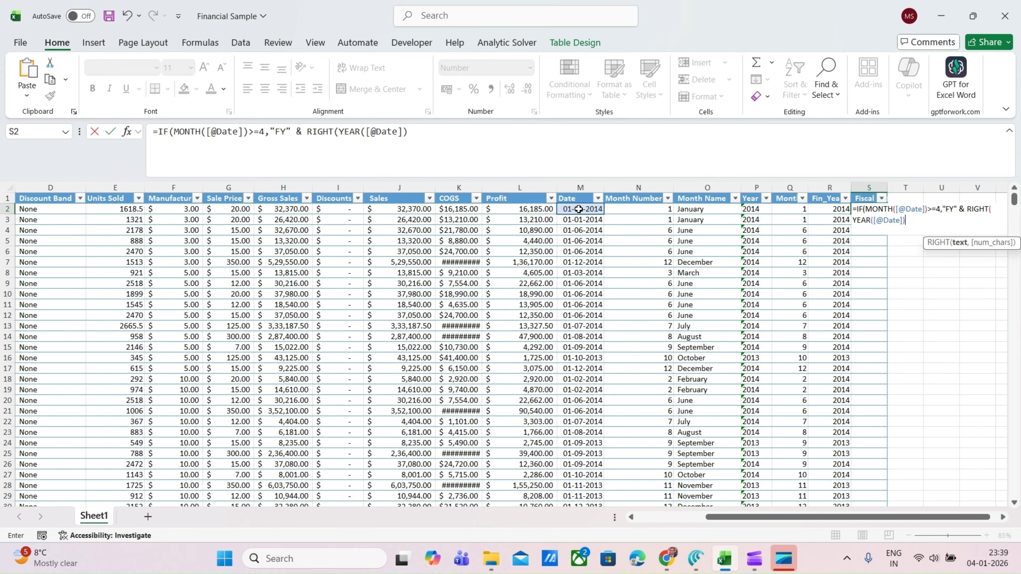
type("+1,2")
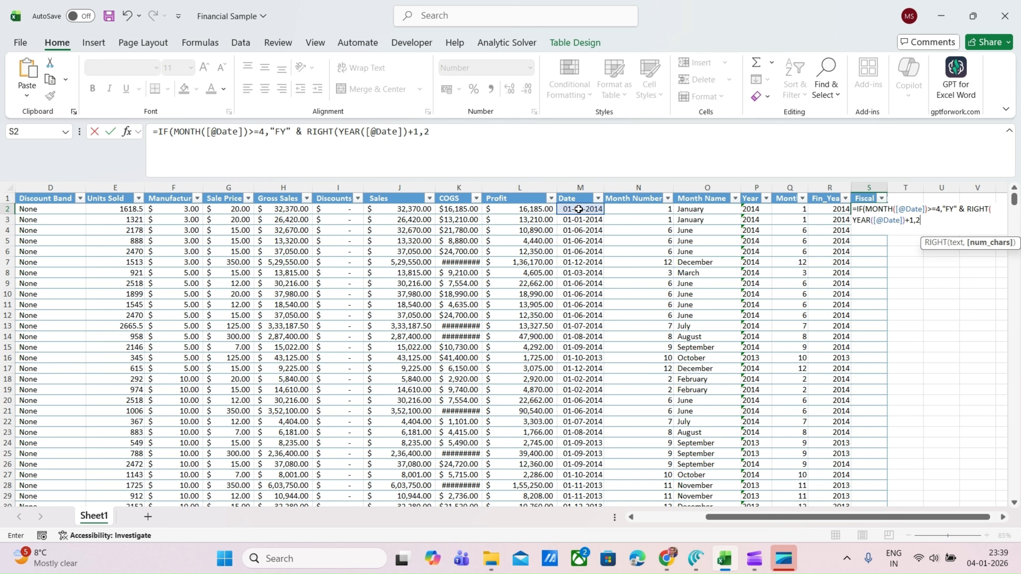
type(")")
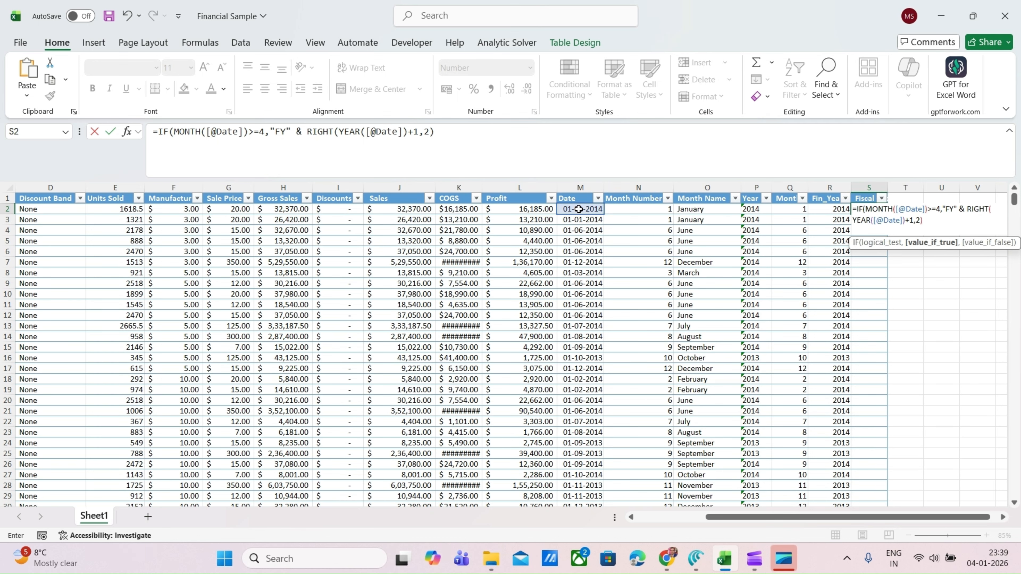
type(",\"FY")
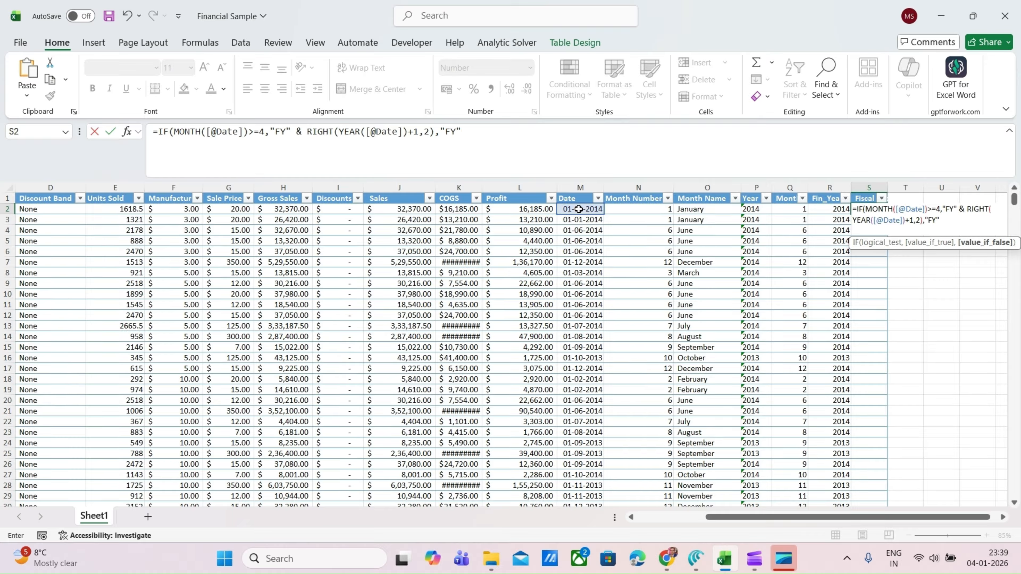
type("\"&Right")
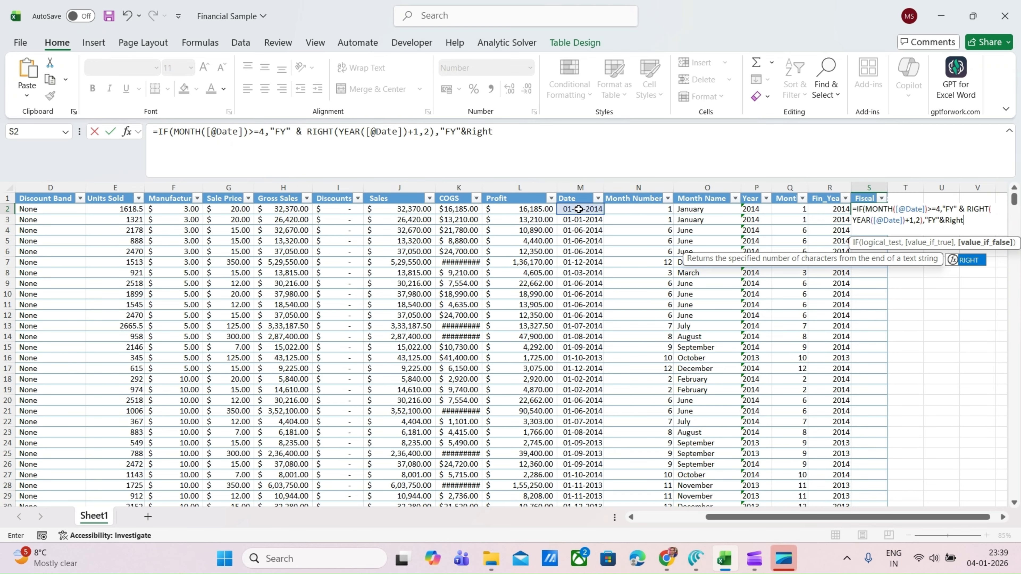
key("Tab")
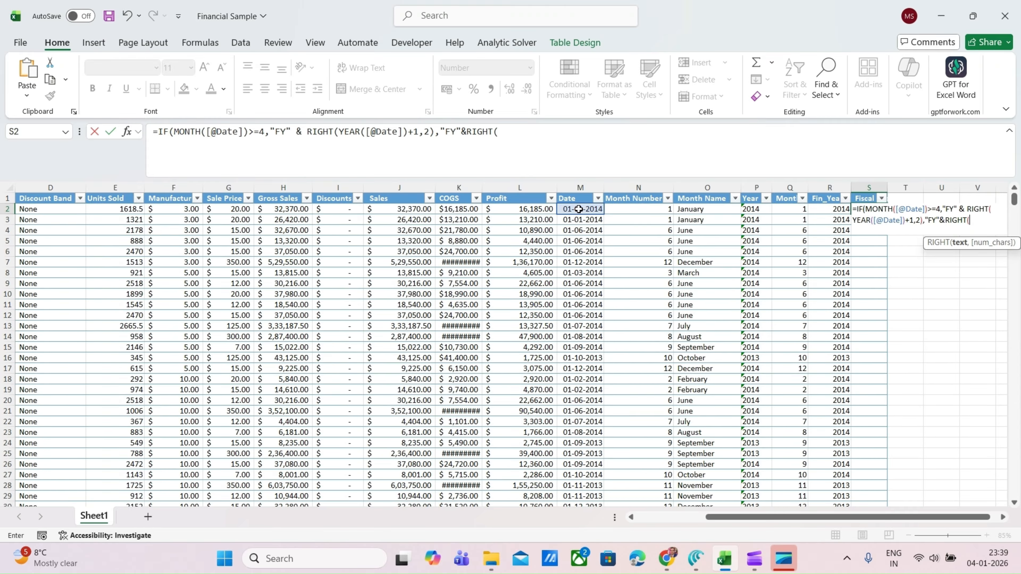
left_click(577, 210)
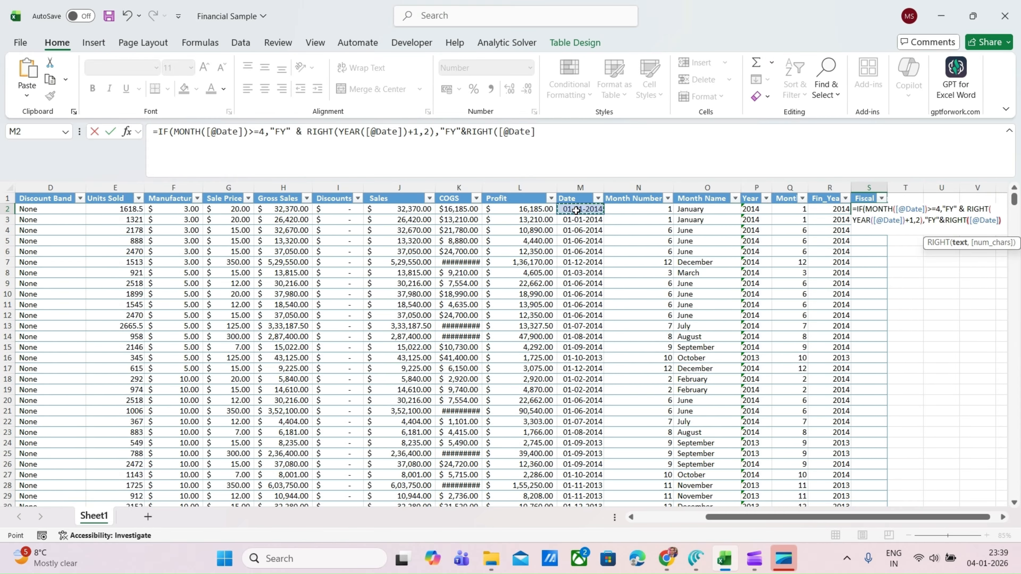
type("),2")
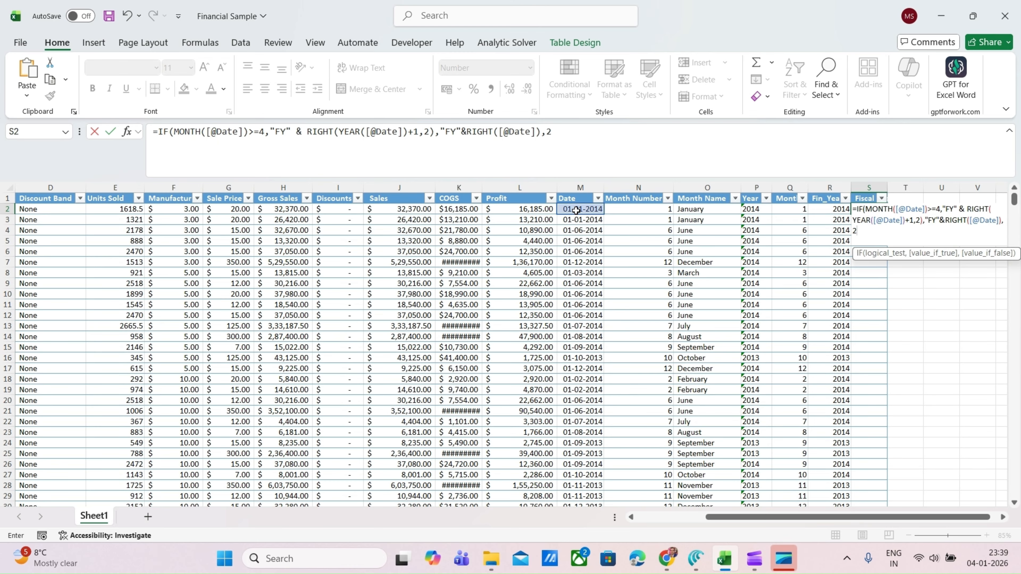
type("))")
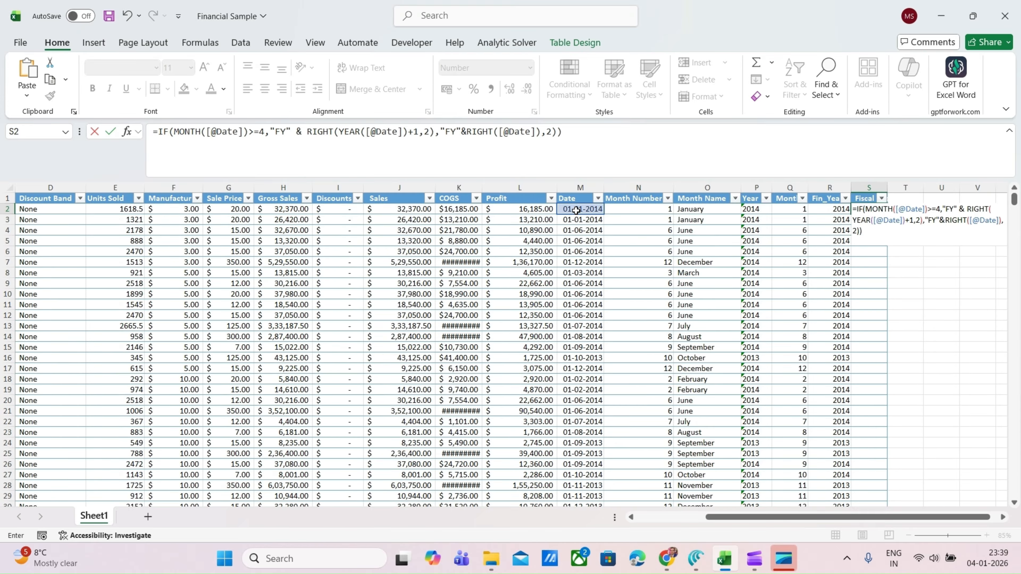
key("Return")
key("Return")
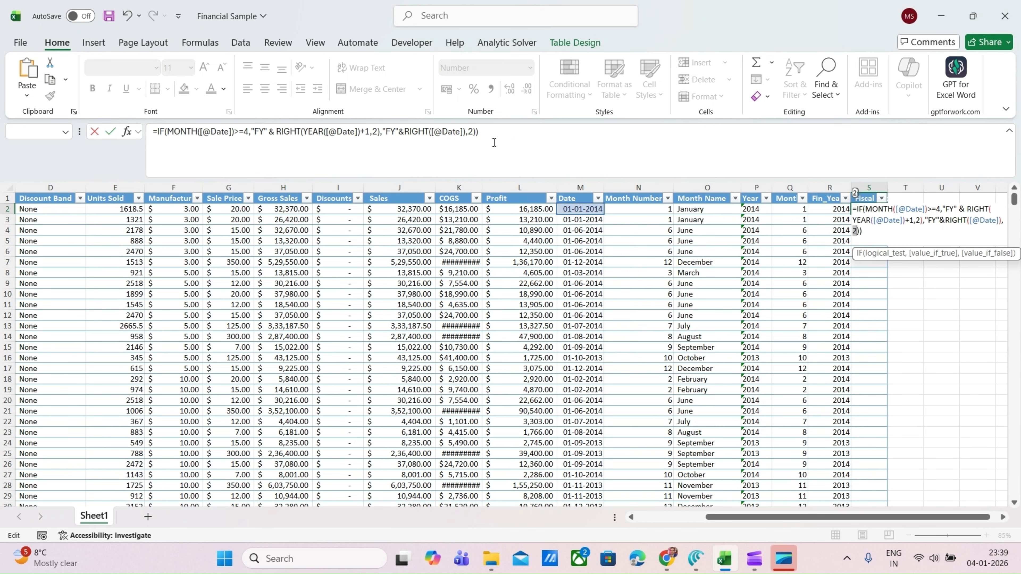
left_click(474, 132)
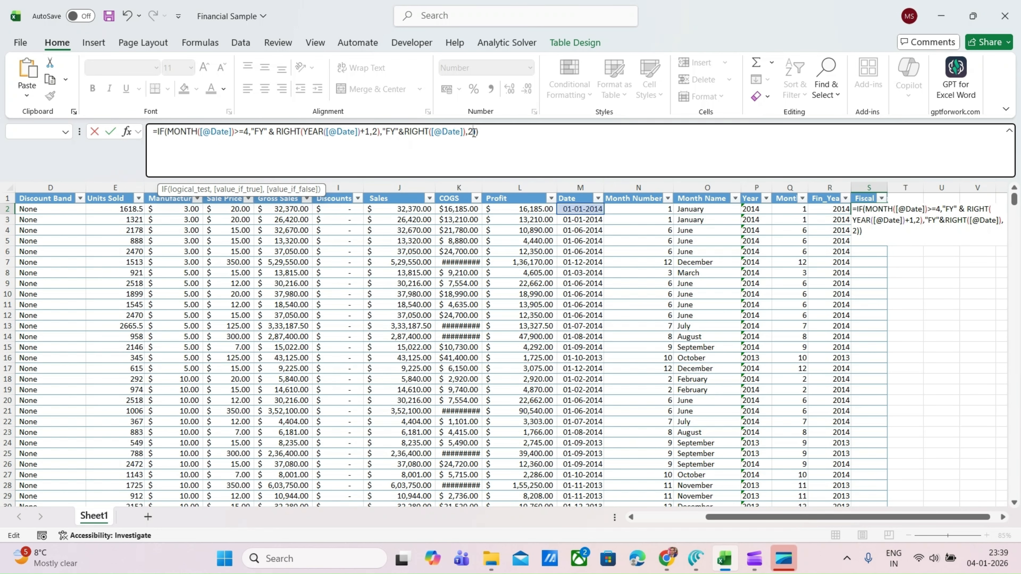
key("Left")
key("Left")
key("Left")
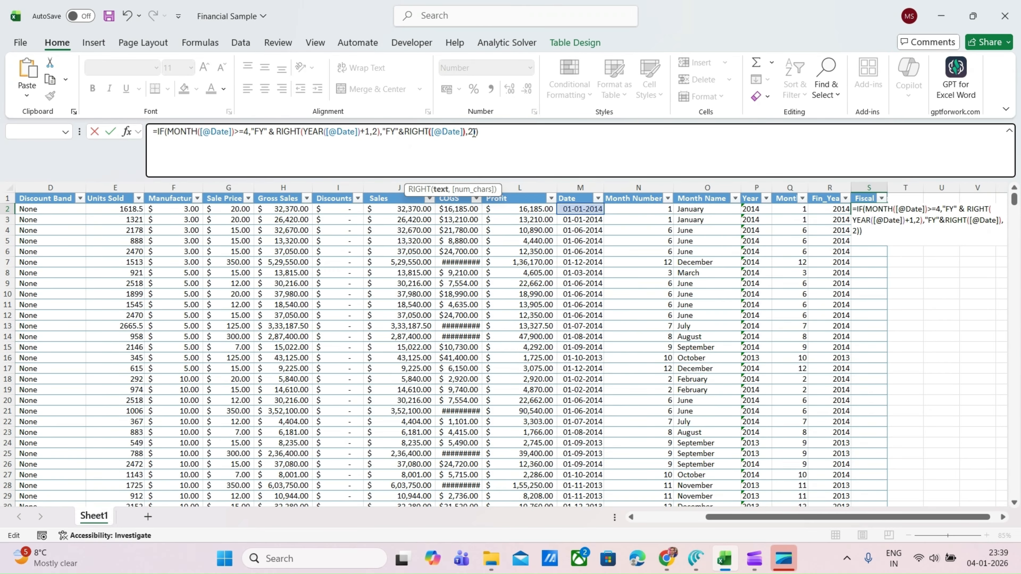
key("Left")
left_click(432, 133)
type("YEAR(")
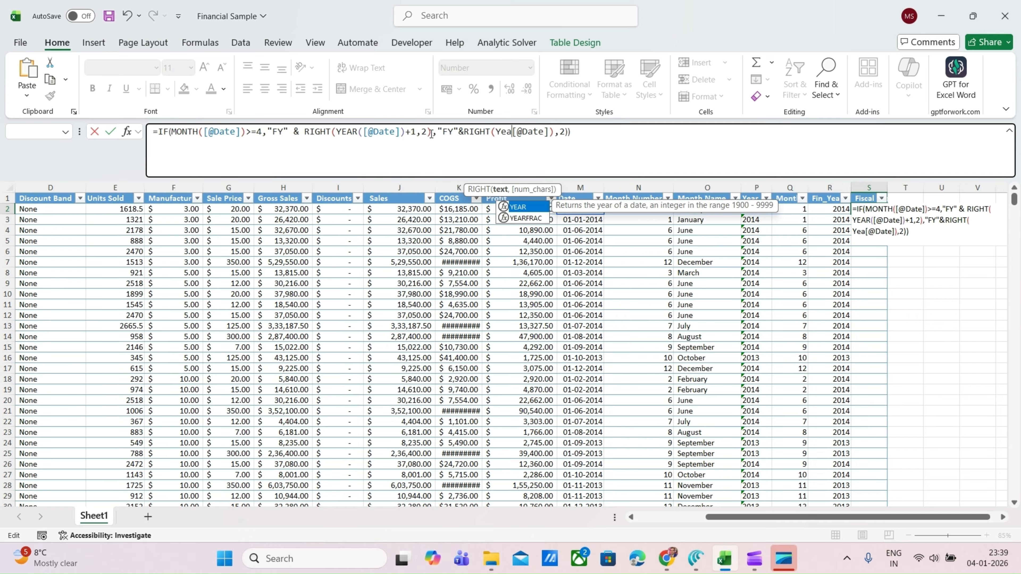
left_click(585, 132)
key("Return")
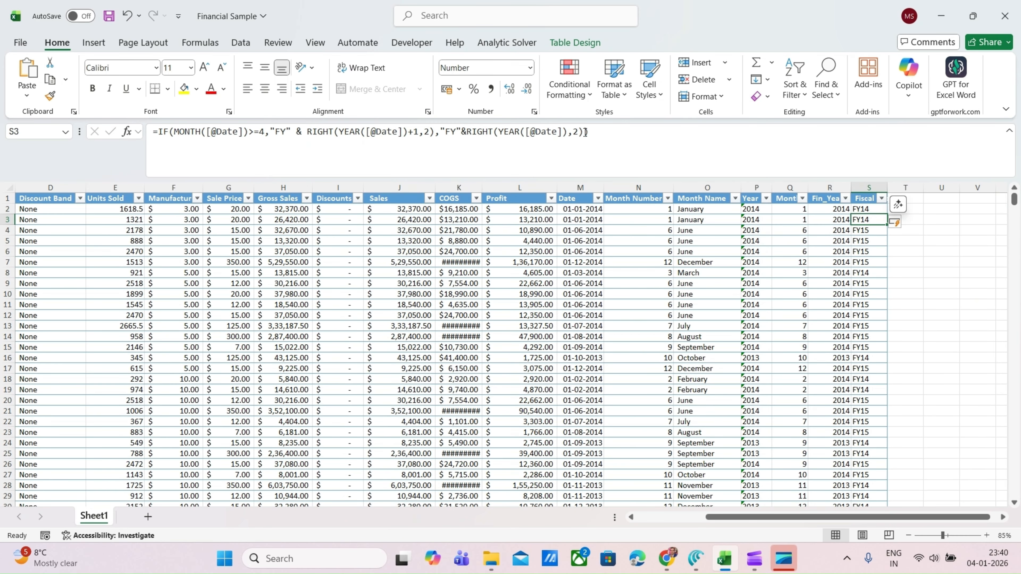
Filter the Fiscal Year column to show only FY14
key("Up")
key("Up")
key("alt+Down")
key("Down")
key("Down")
key("Down")
key("Down")
key("Down")
key("Down")
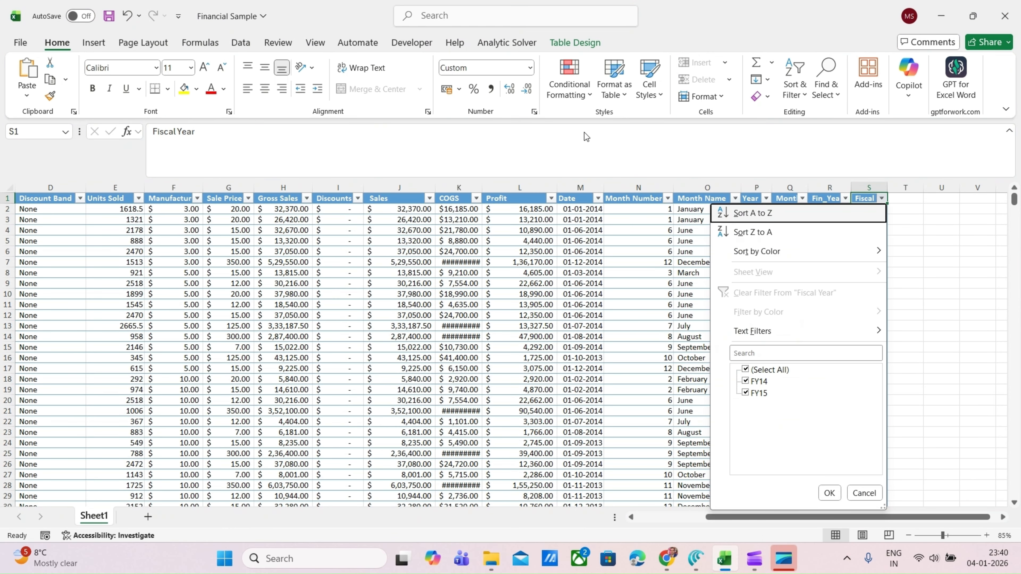
key("space")
key("Down")
key("space")
key("Tab")
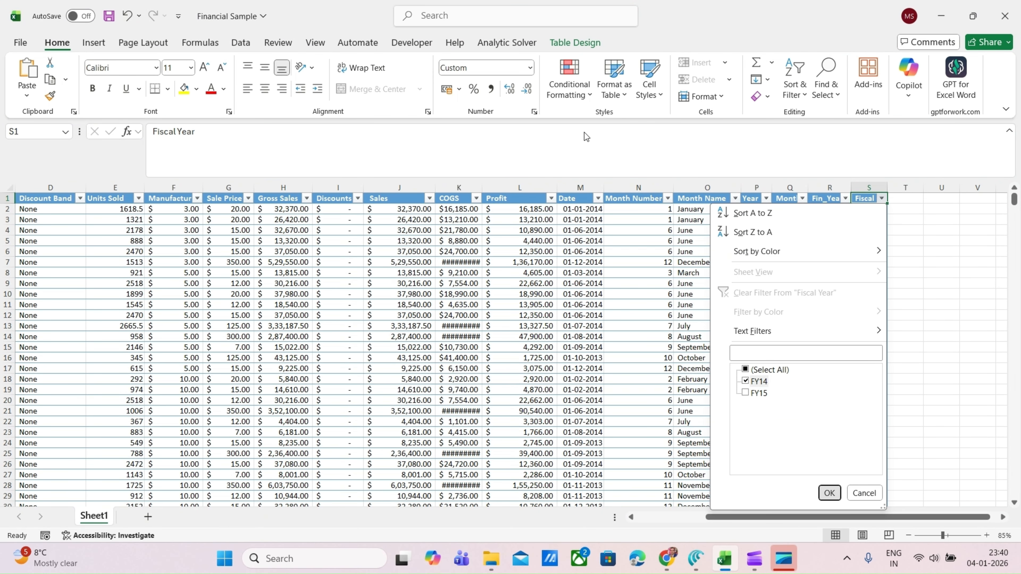
key("Return")
Check the years offered in the Fin_Year column's filter list without applying a filter
key("Left")
key("alt+Down")
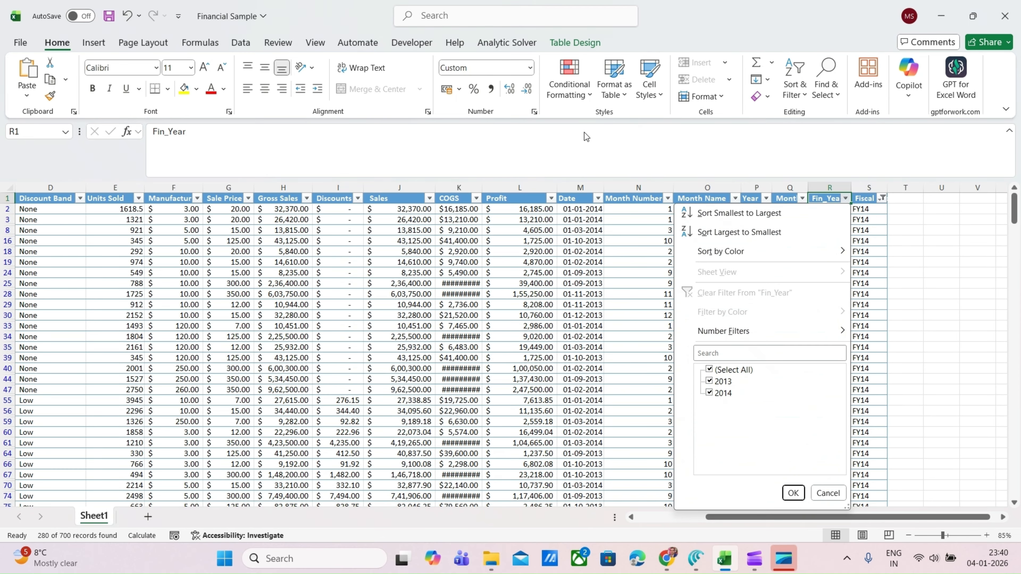
key("Escape")
Check the months offered in the Month Name column's filter list without applying a filter
key("Left")
key("Left")
key("Left")
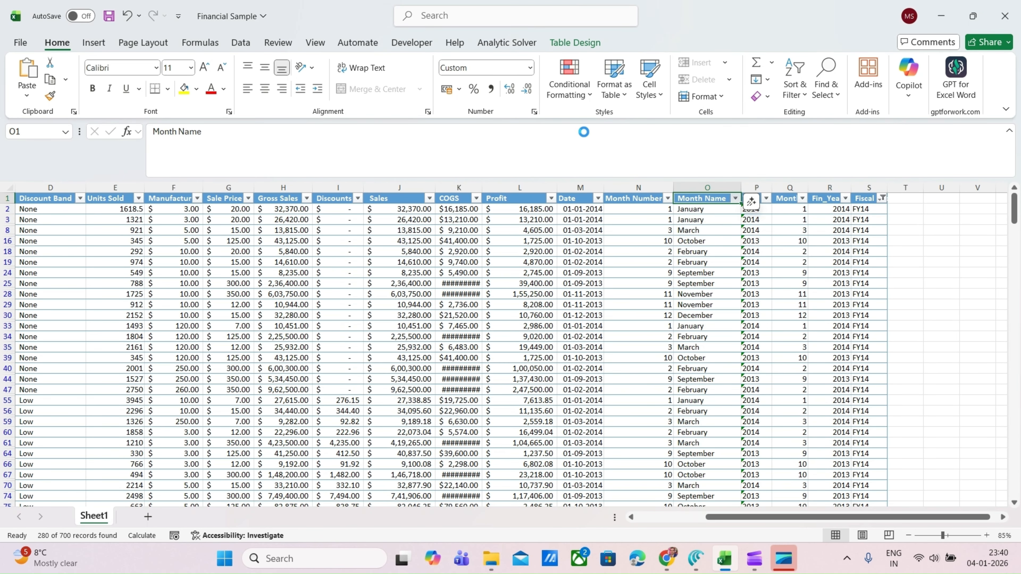
key("alt+Down")
key("Down")
key("Down")
key("Down")
key("Down")
key("Down")
key("Down")
key("Down")
key("Down")
key("Escape")
Filter the Year column to show only 2013
key("Right")
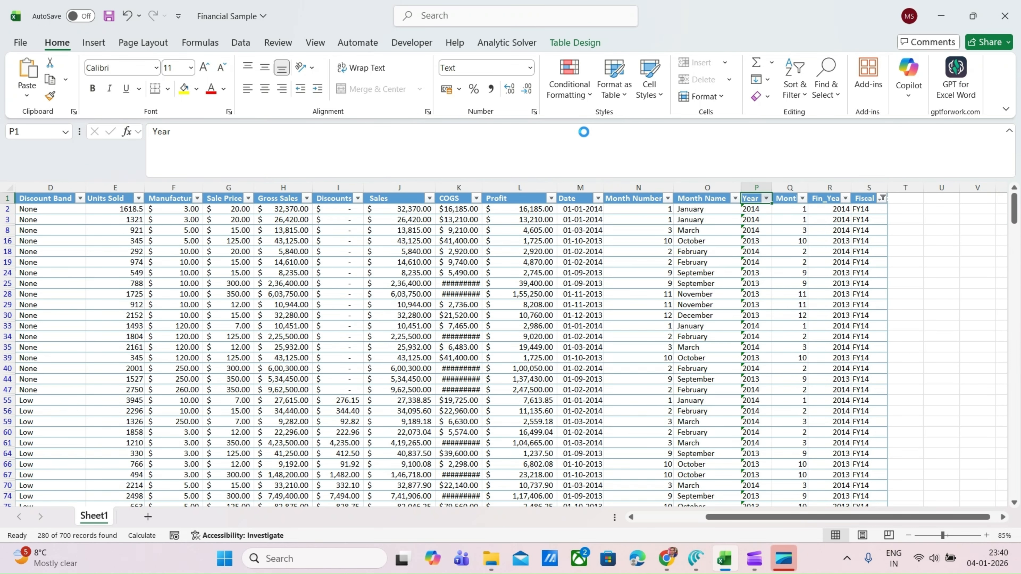
key("alt+Down")
key("Down")
key("Down")
key("Down")
key("Down")
key("Down")
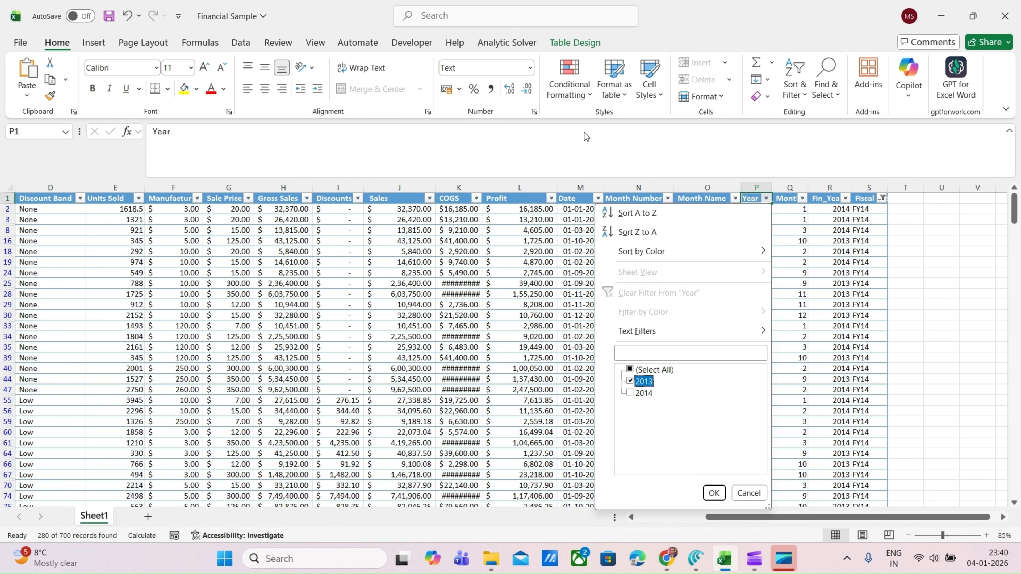
key("Return")
Check the months offered in the Month Name column's filter list for the 2013 rows without applying a filter
key("Left")
key("alt+Down")
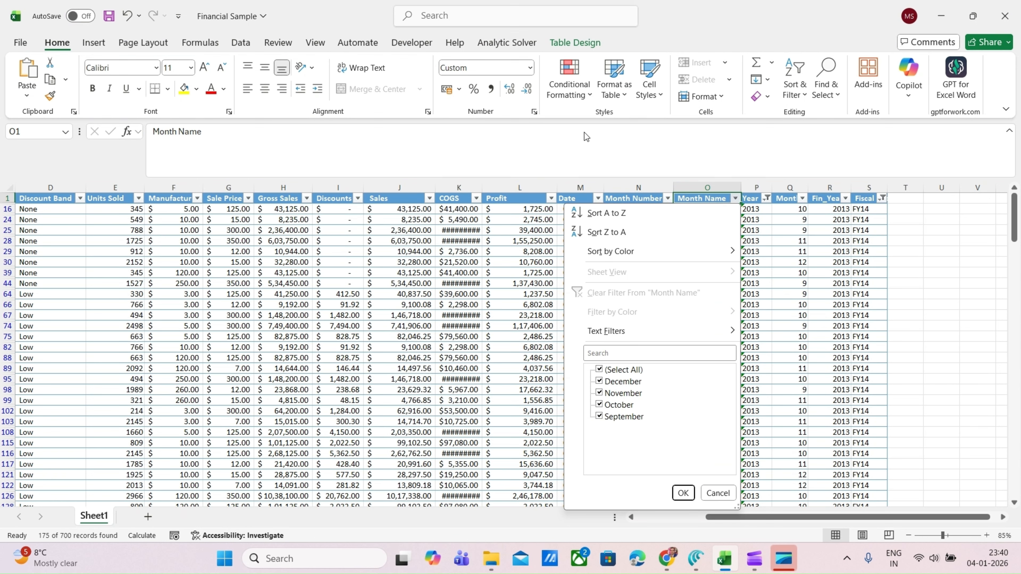
key("Escape")
key("Right")
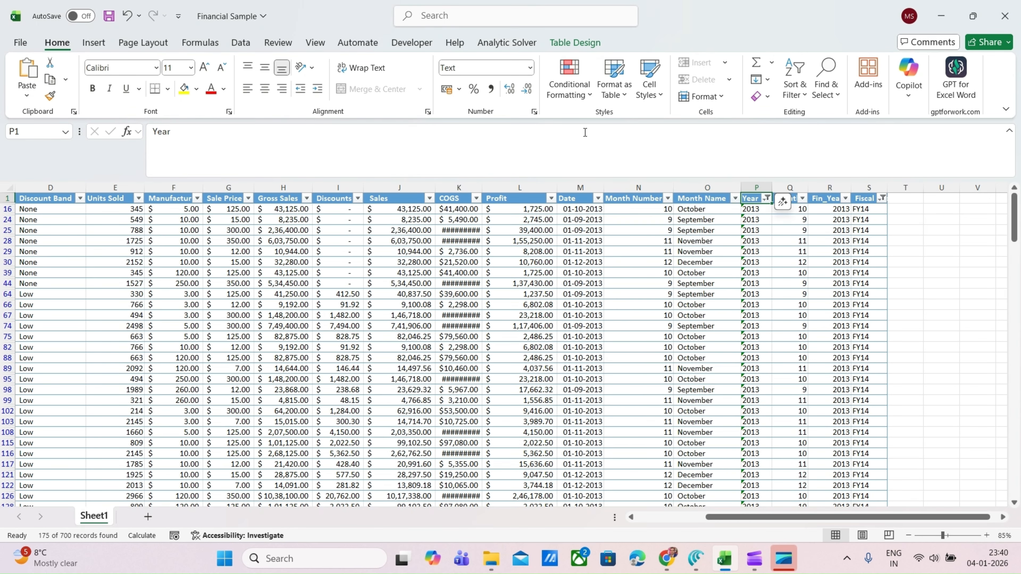
Inspect the Fiscal Year label and formula in the first visible 2013 row, and return to the Year header
key("Right")
key("Right")
key("Right")
key("Down")
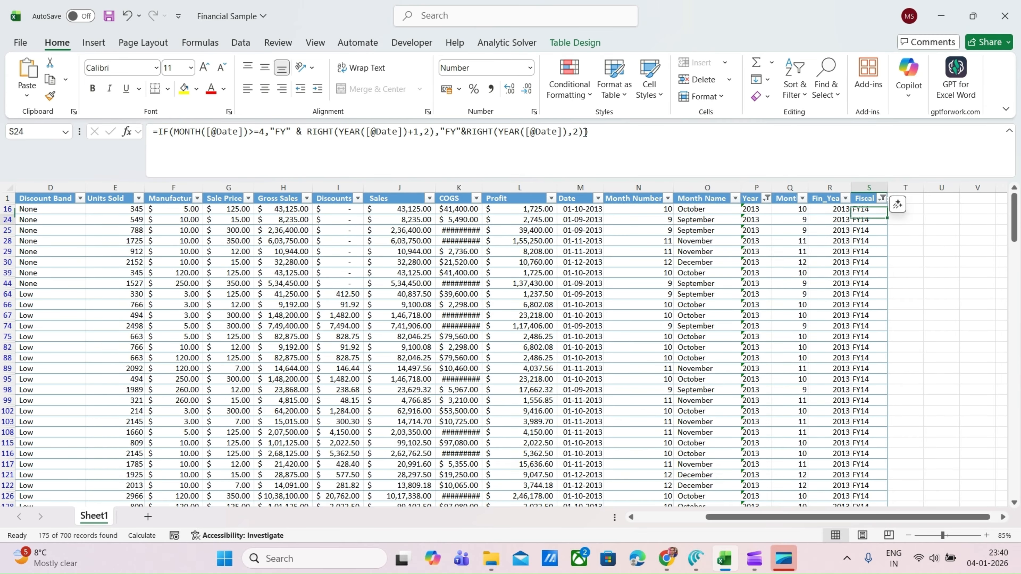
key("Up")
key("Left")
key("Left")
key("Left")
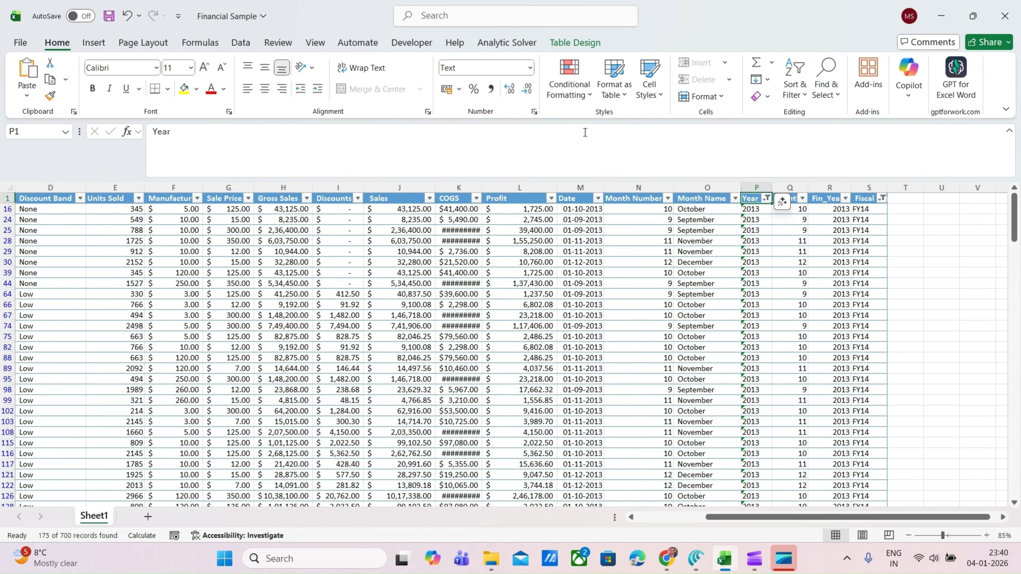
Change the Year column's filter to show only 2014 instead of 2013
key("Left")
key("Right")
key("alt+Down")
key("e")
key("Down")
key("Down")
key("space")
key("Down")
key("space")
key("Tab")
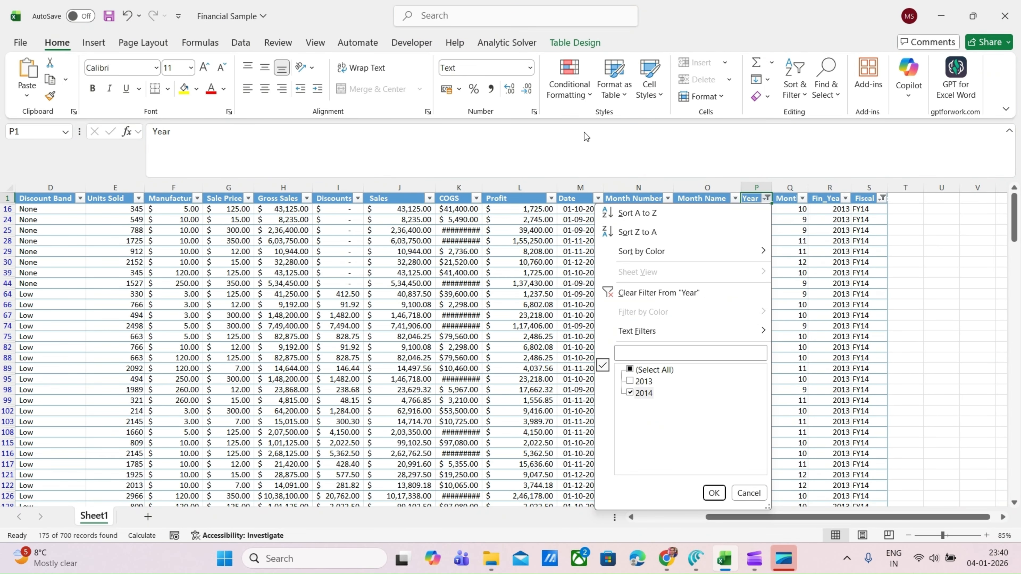
key("Return")
Inspect the Fiscal Year and Fin_Year cells in the first visible 2014 row
key("Right")
key("Right")
key("Right")
key("Down")
key("Left")
key("Left")
key("Left")
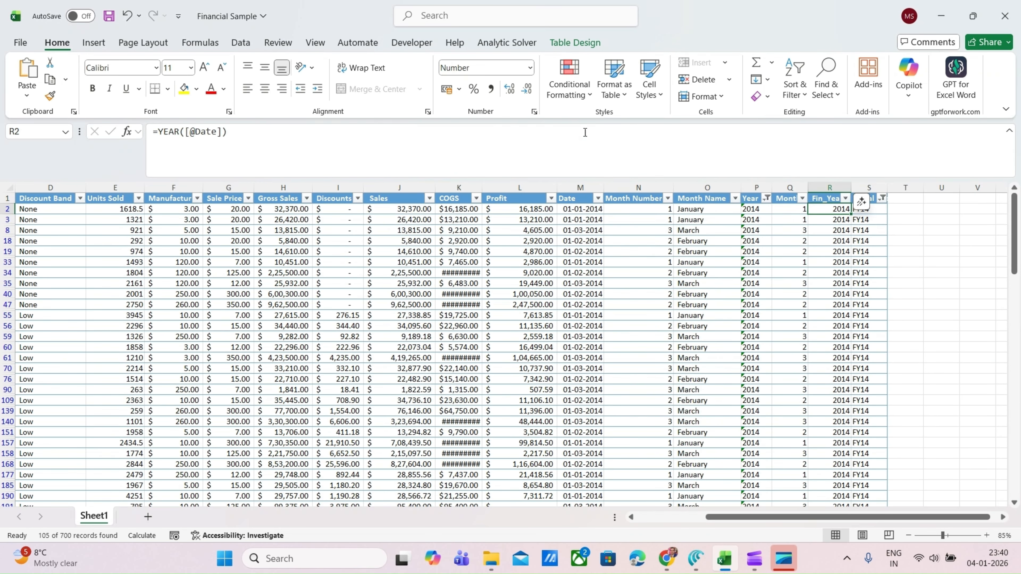
Check the months in the Month Name column's filter list for the 2014 rows against the Fiscal Year column, without applying a filter
key("Up")
key("Left")
key("alt+Down")
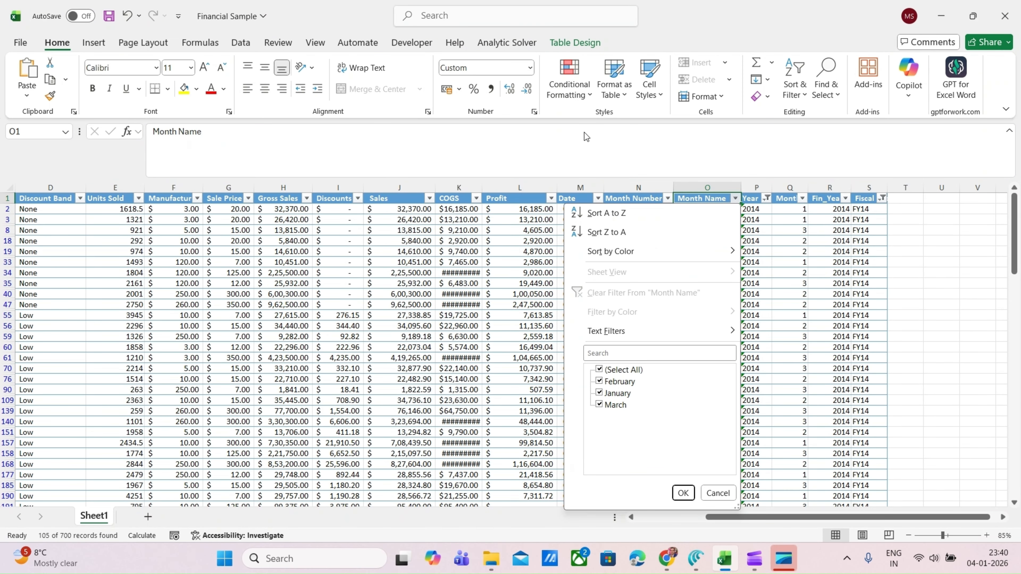
key("Escape")
key("Right")
key("Right")
key("Right")
key("Right")
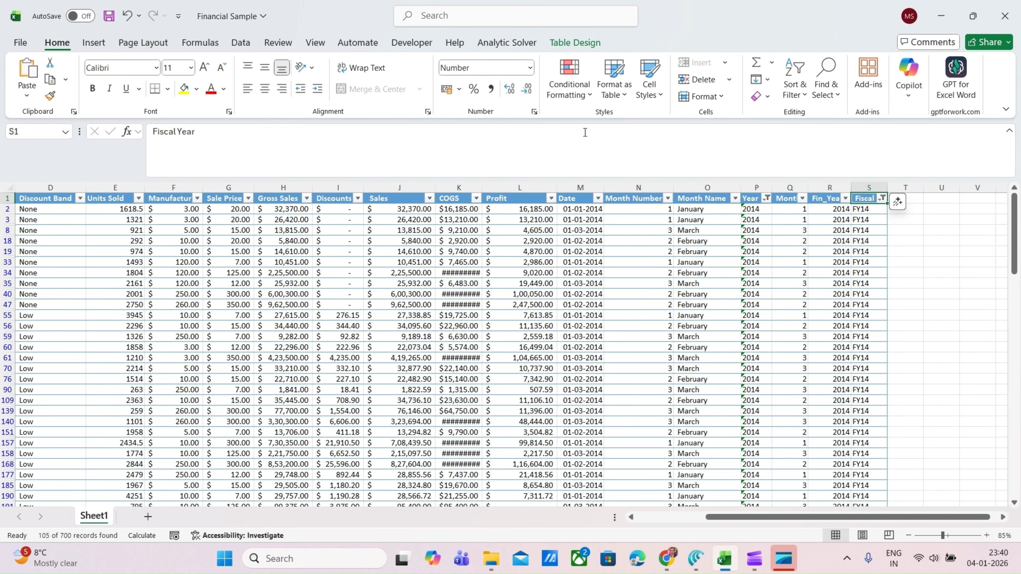
Clear the filter from the Year column
key("Left")
key("Left")
key("Left")
key("alt+Down")
key("Down")
key("Down")
key("Down")
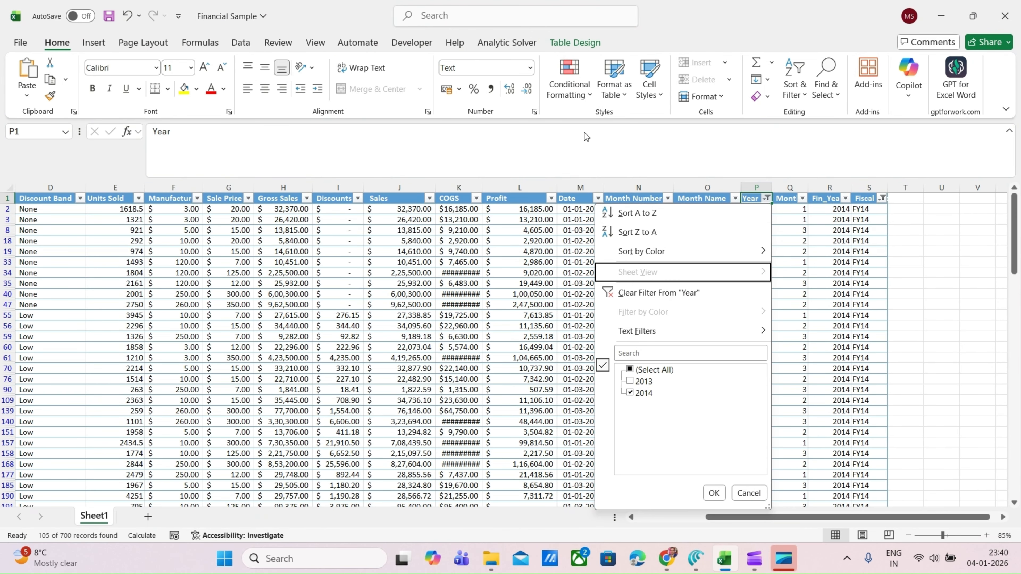
key("Escape")
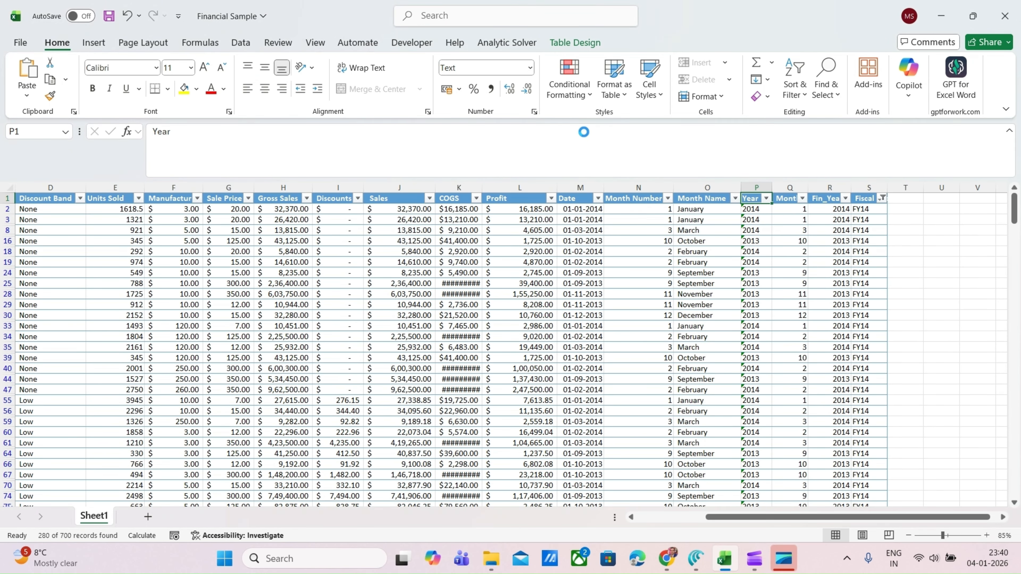
Clear the FY14 filter from the Fiscal Year column so the table is unfiltered
key("Right")
key("Right")
key("Right")
key("alt+Down")
key("Down")
key("Down")
key("Down")
key("Return")
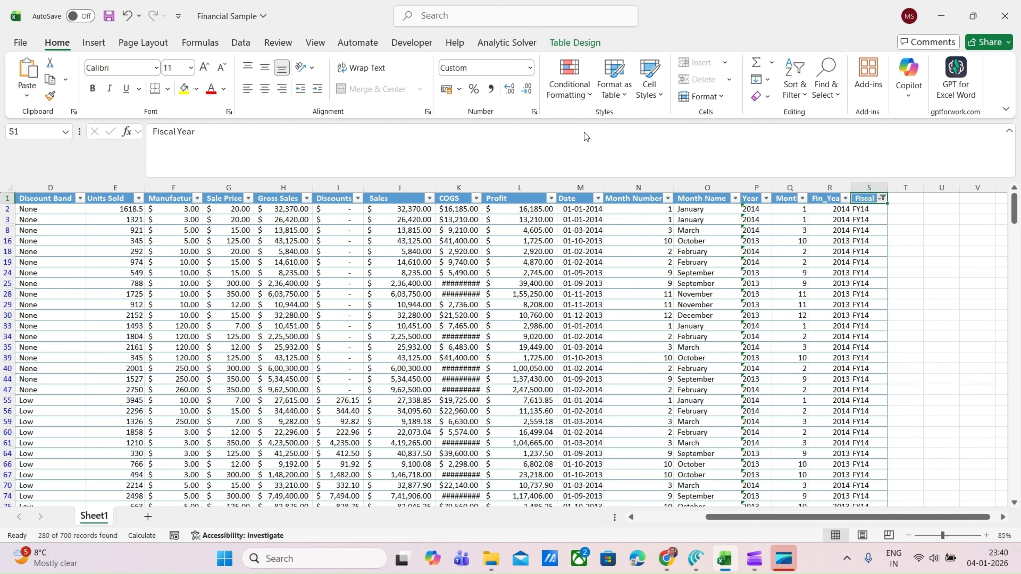
key("Down")
key("Up")
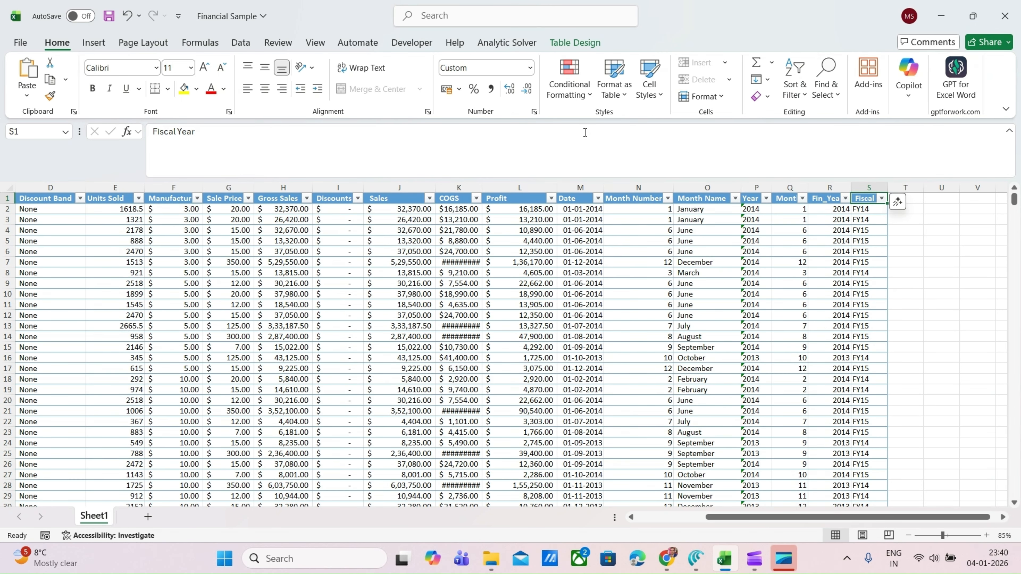
Add a new table column headed "Fiscal Quarter" in T1, directly after the Fiscal Year column
key("Right")
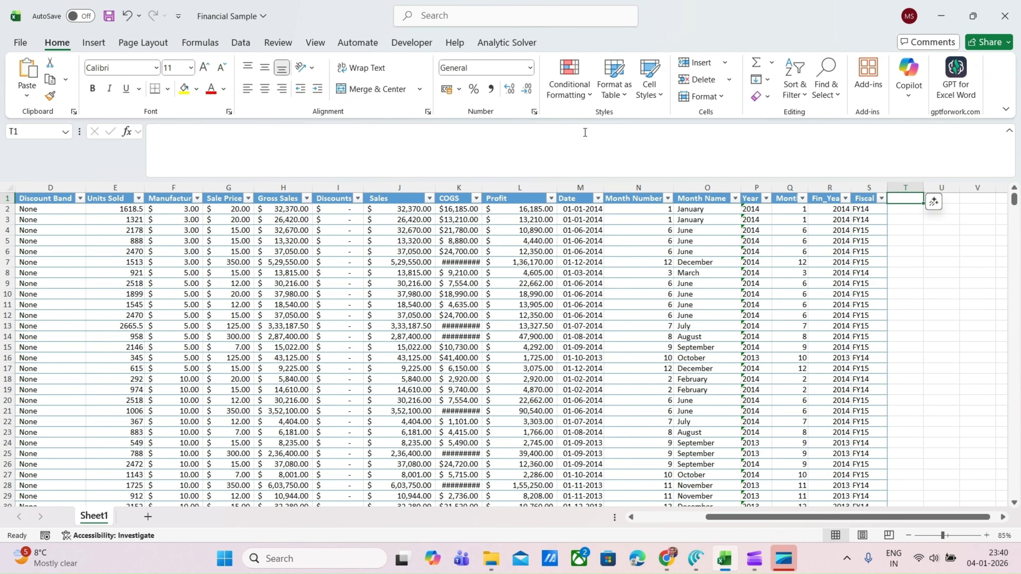
type("Fiscal")
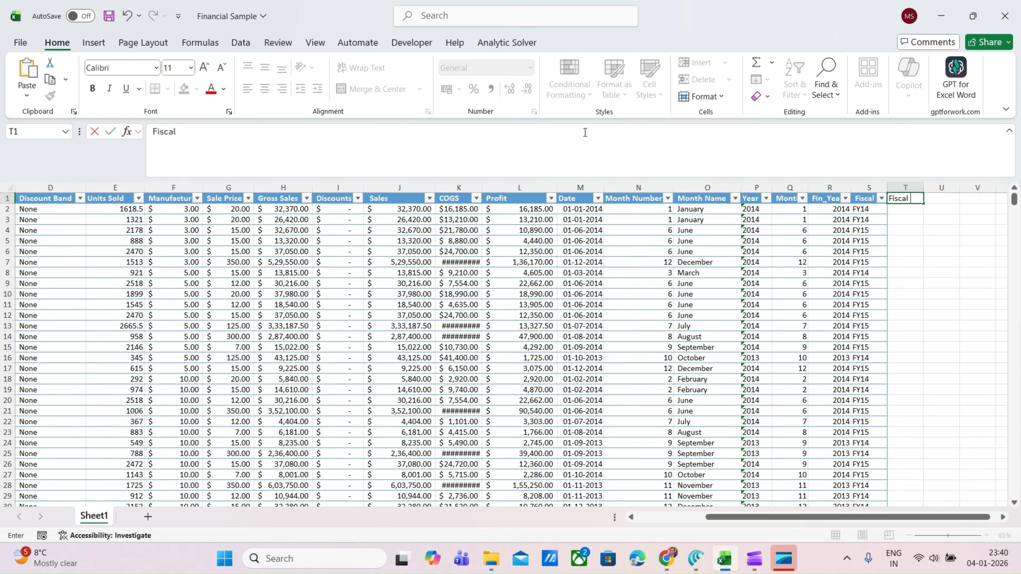
type(" Quarter")
key("Return")
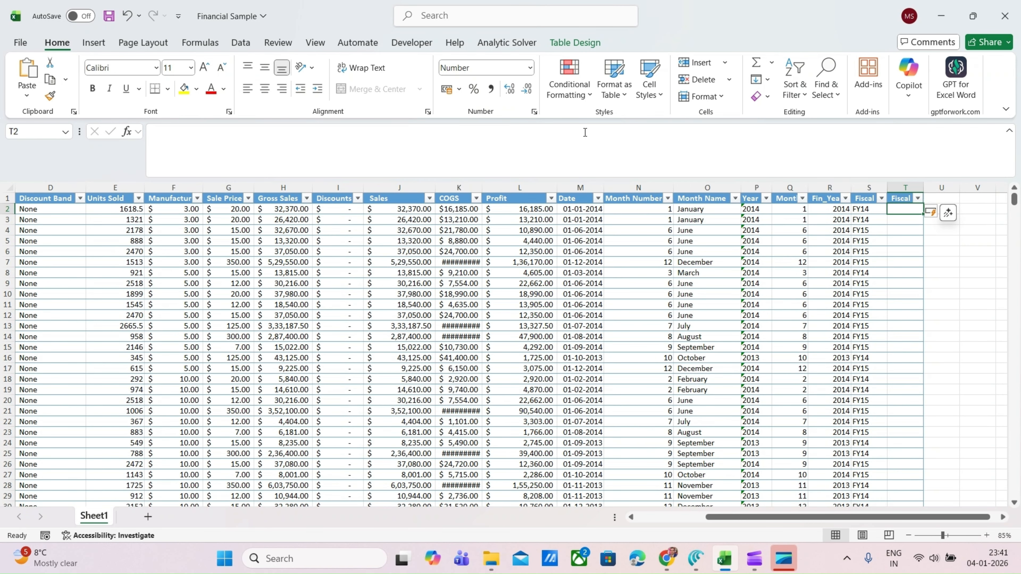
type("=if")
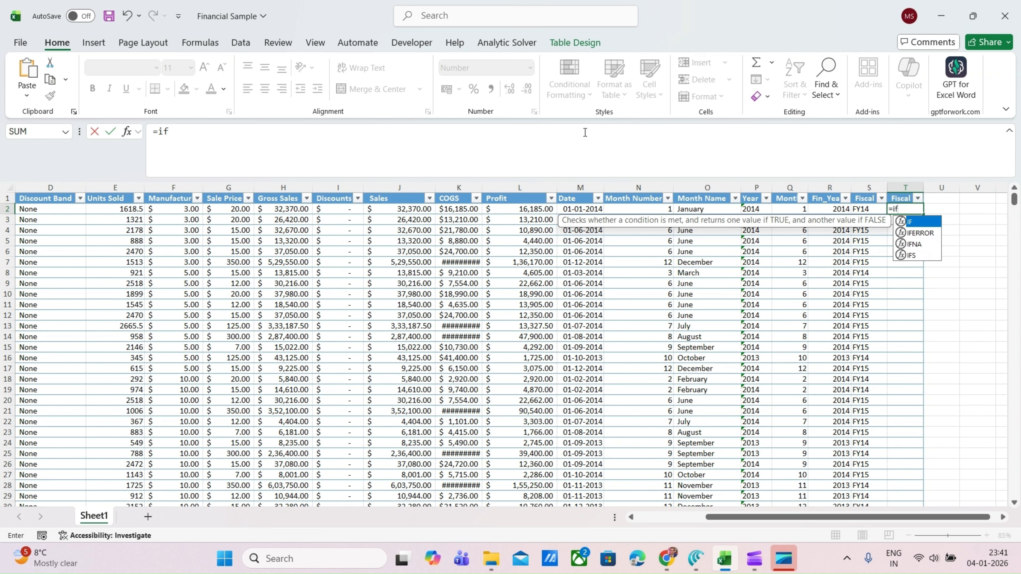
key("Down")
key("Down")
key("Down")
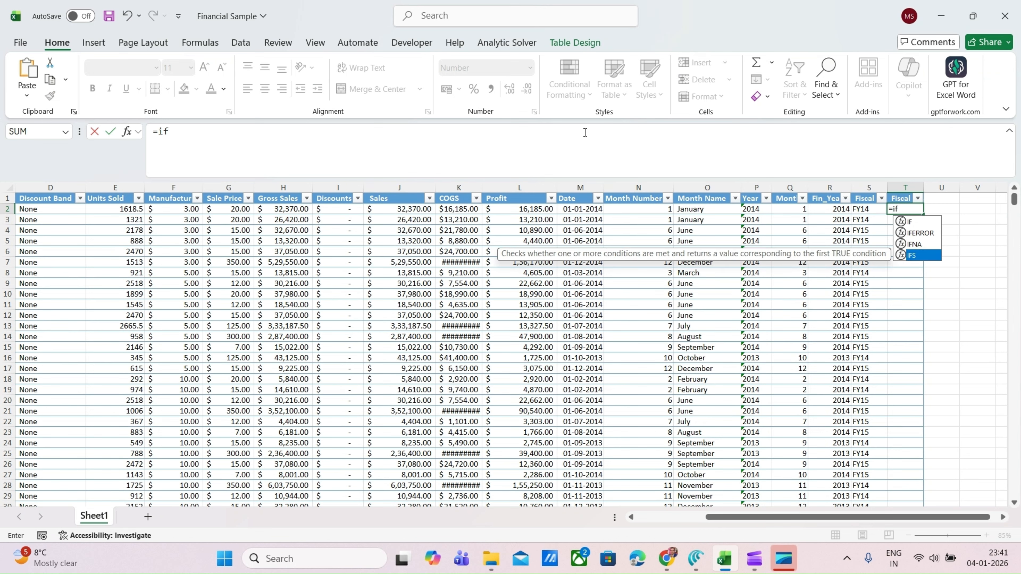
key("Tab")
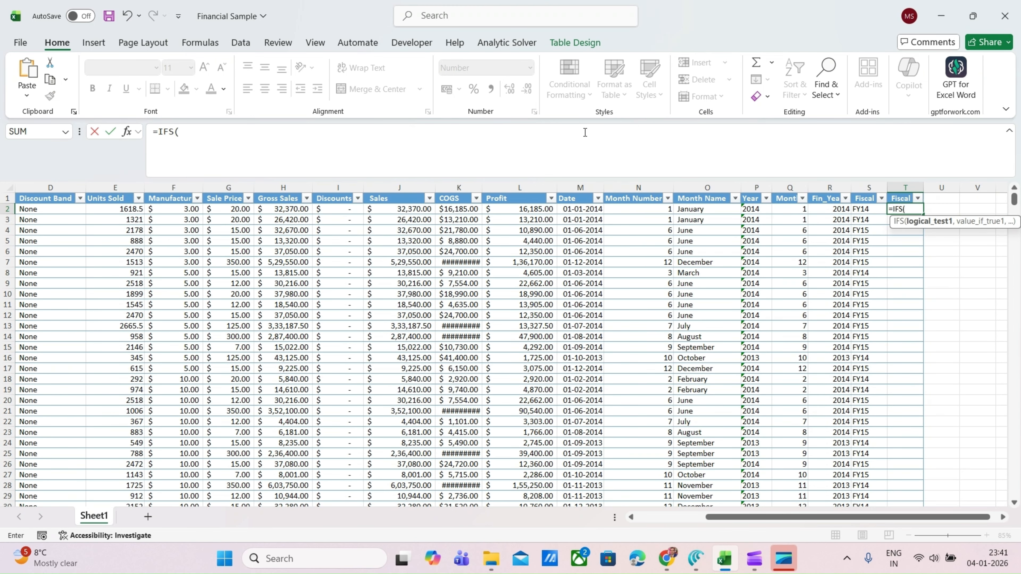
type("mon")
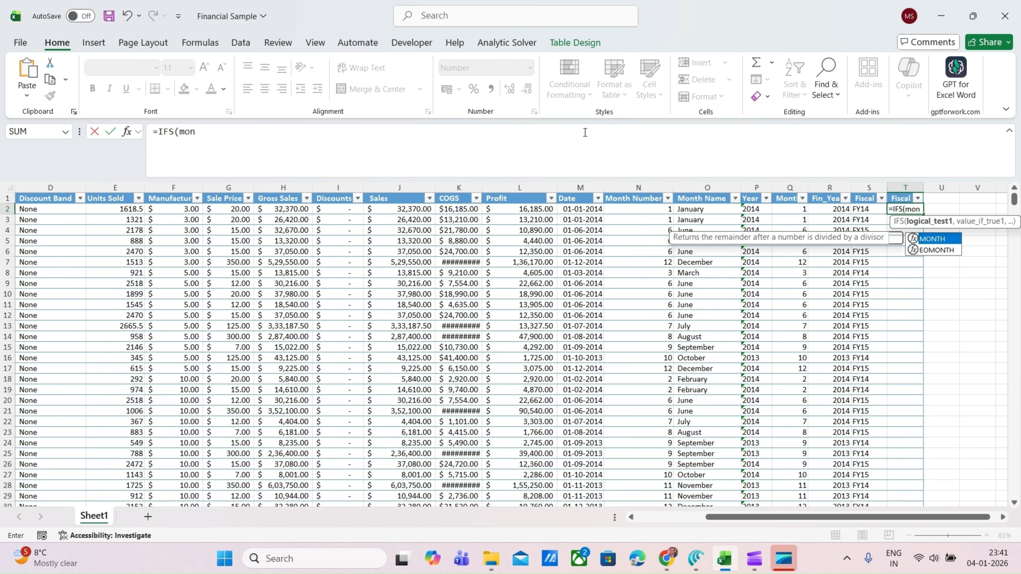
key("Tab")
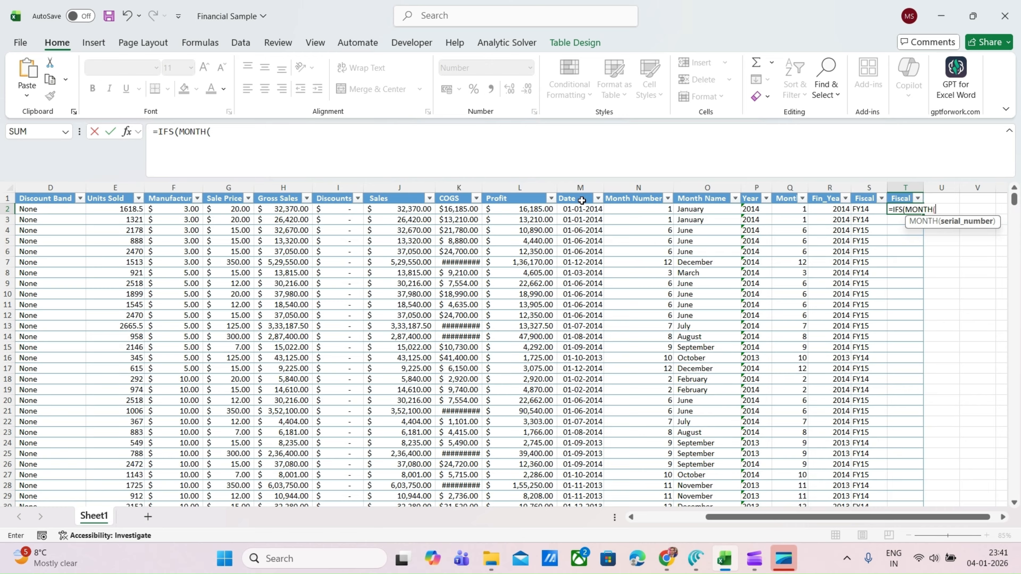
left_click(571, 211)
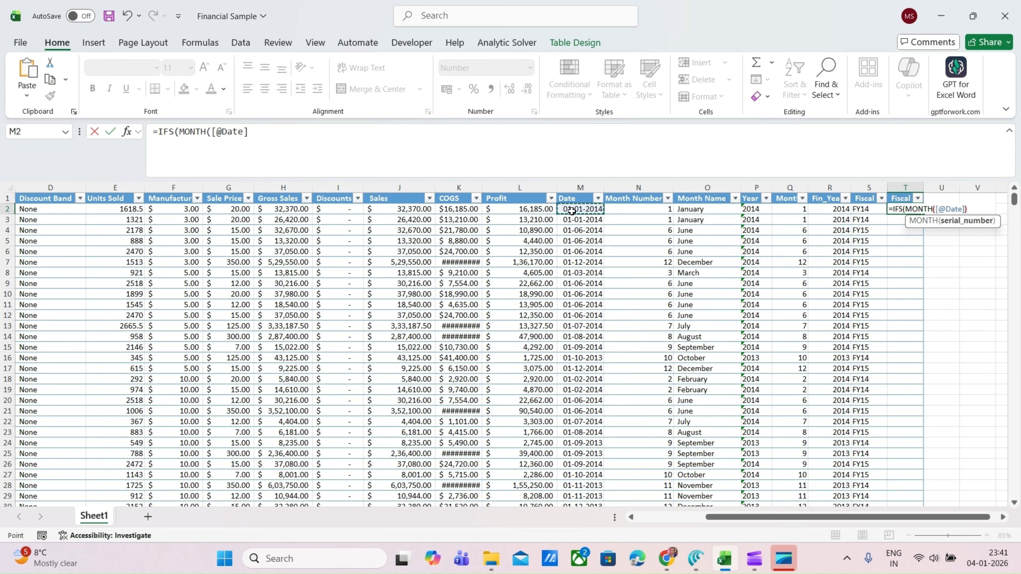
type(")>=")
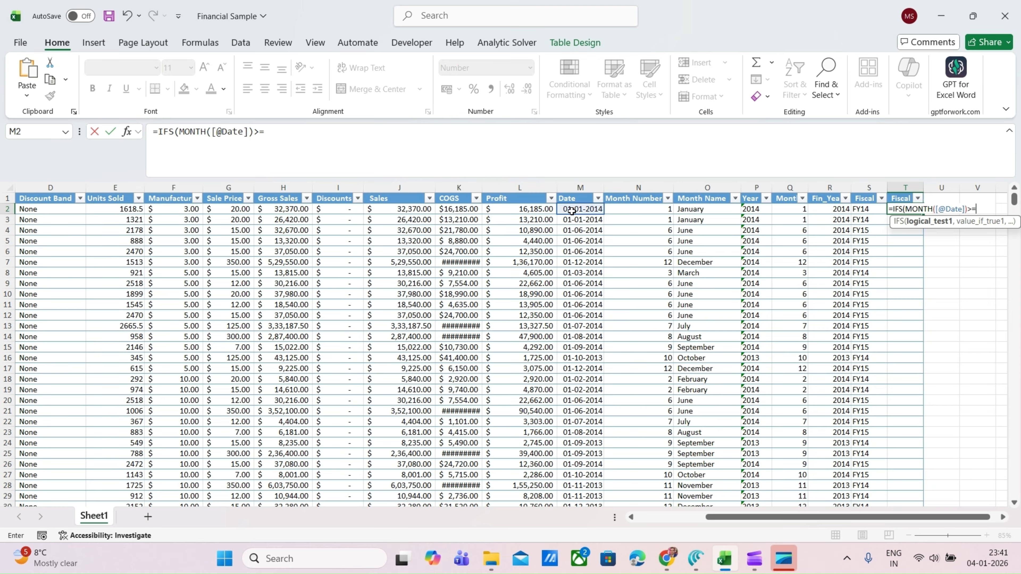
type("4,")
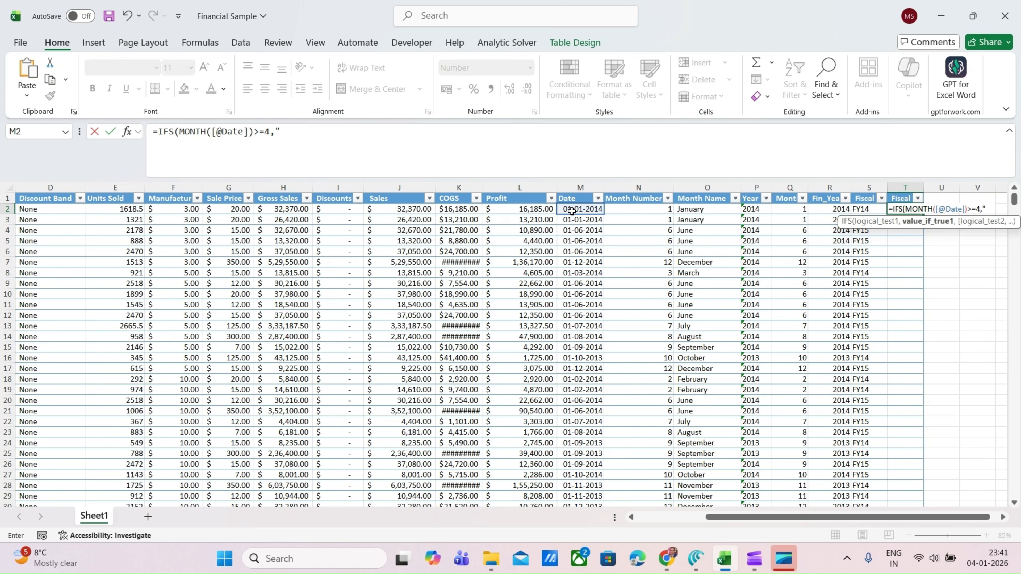
type("\"Q")
type("&in")
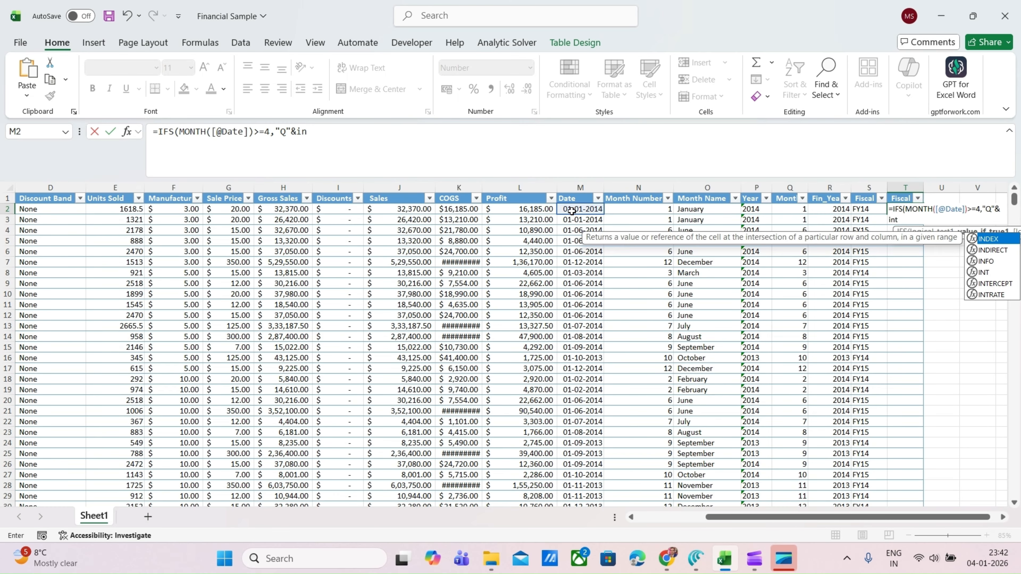
type("t")
key("Tab")
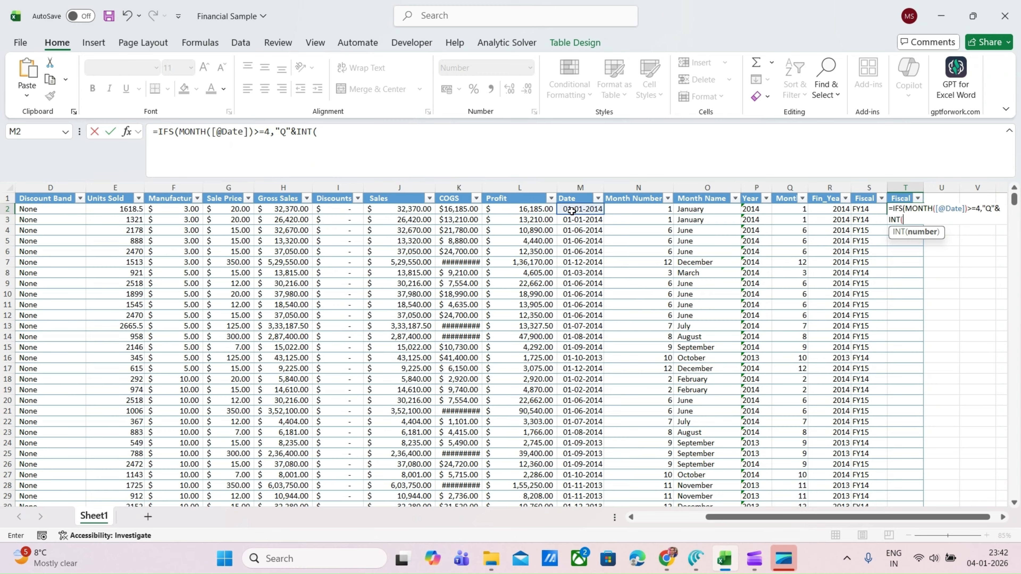
left_click(351, 125)
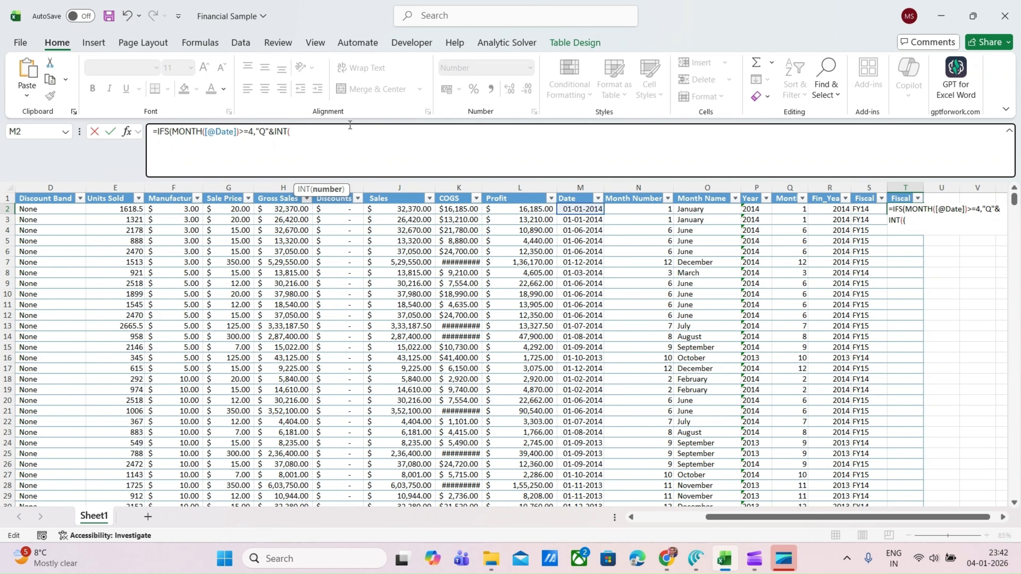
type("(mom")
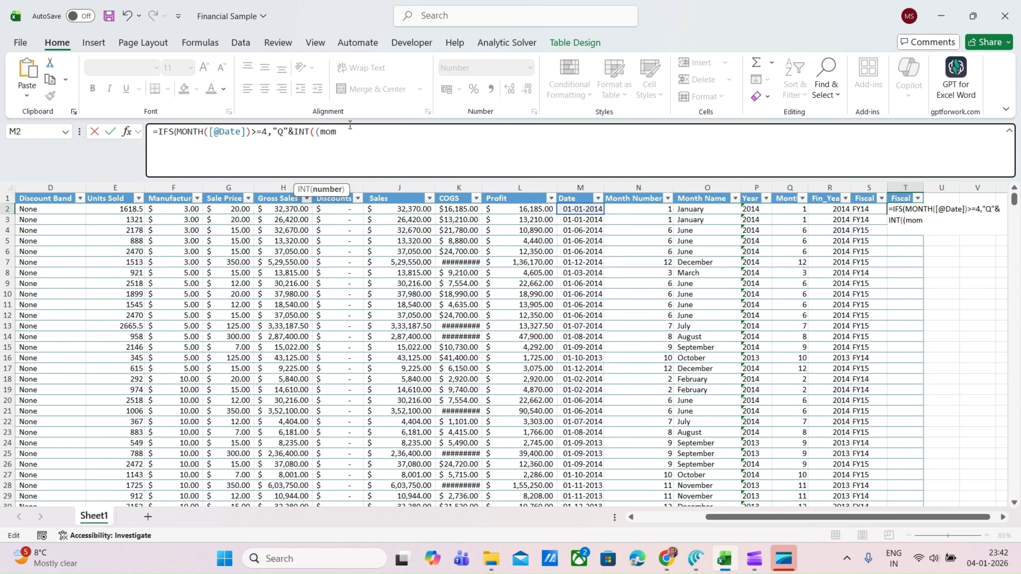
key("BackSpace")
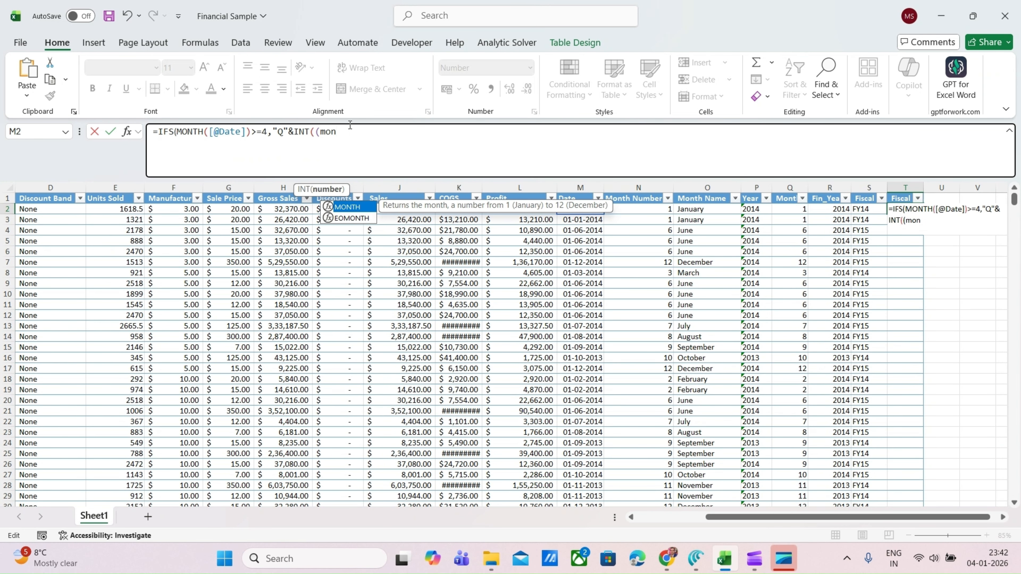
type("n")
key("Tab")
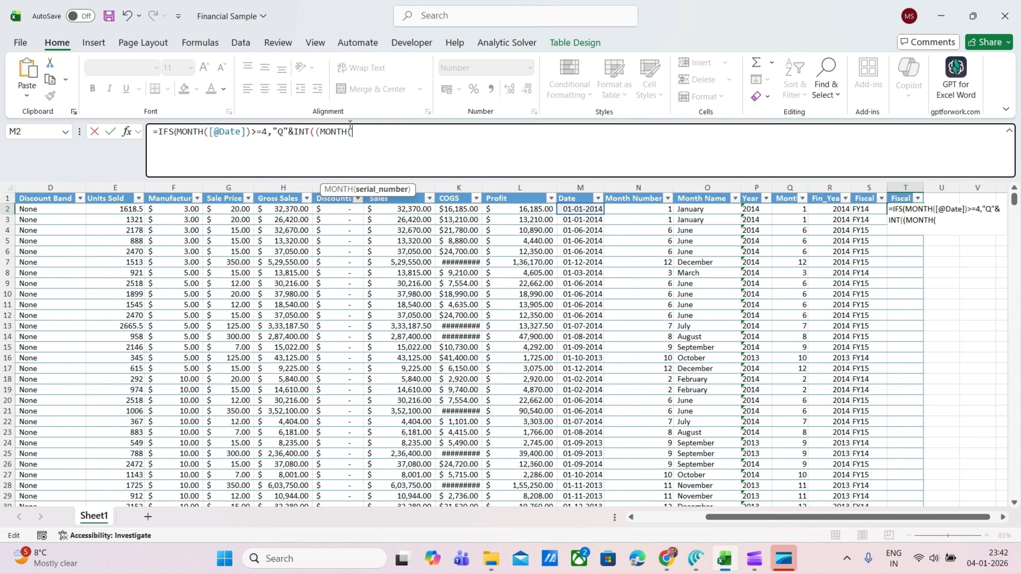
left_click(577, 209)
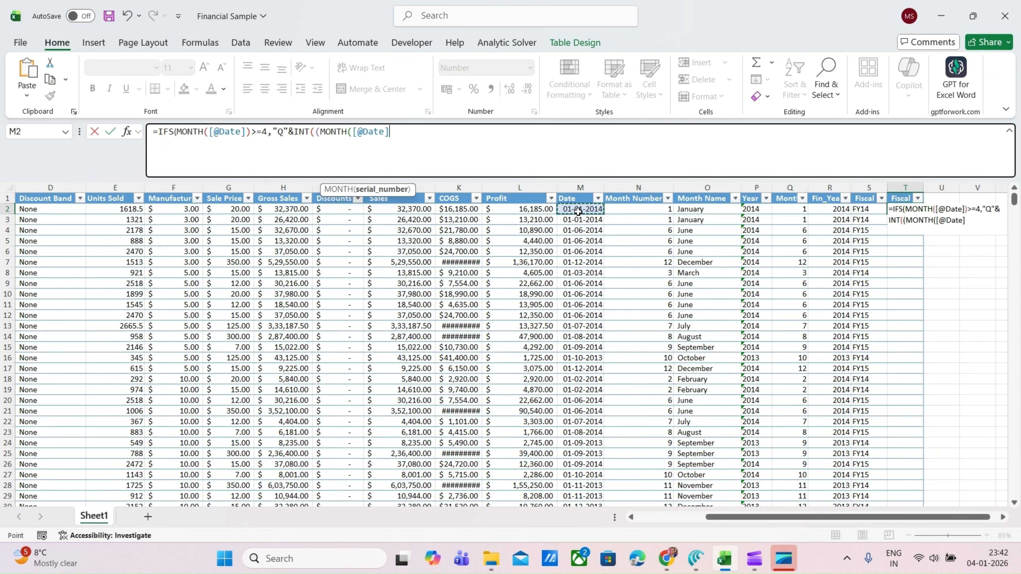
type(")-4")
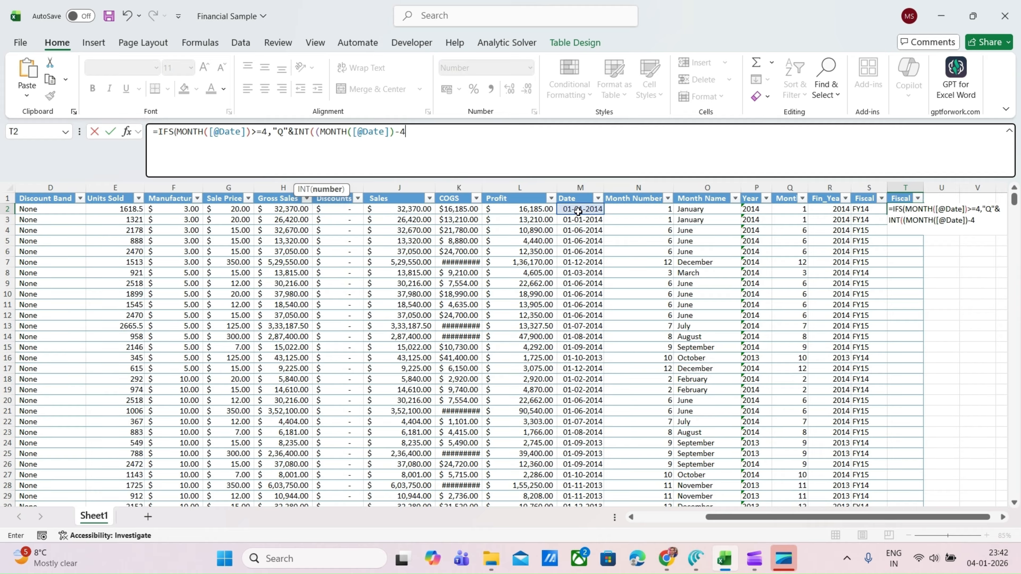
type(")/3)+1")
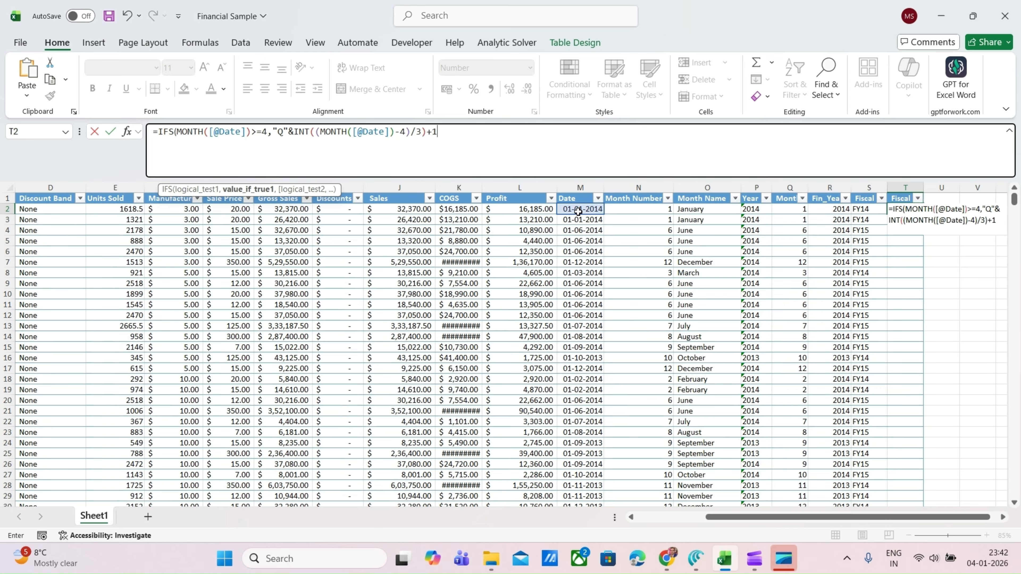
type(",")
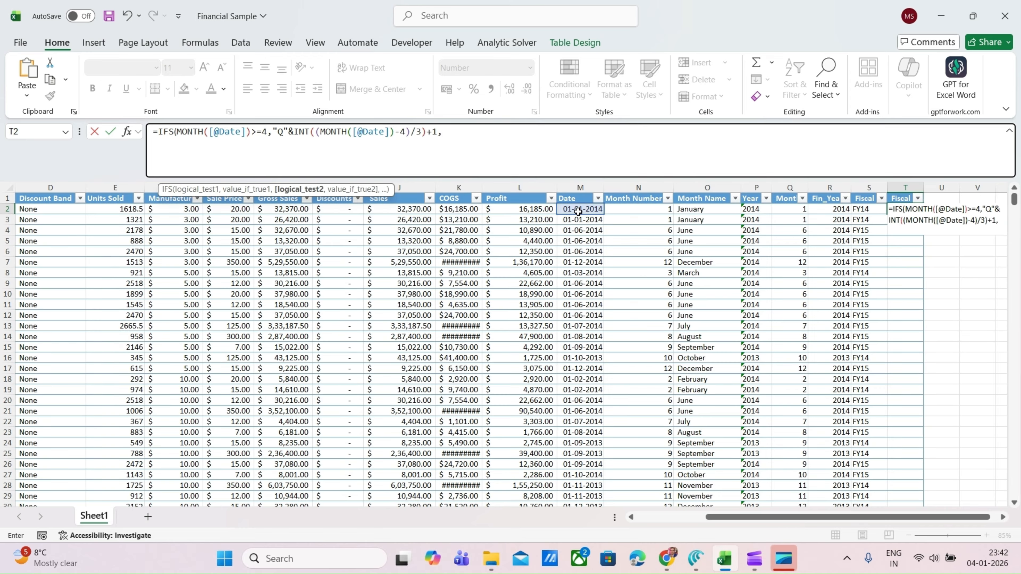
type("Mon")
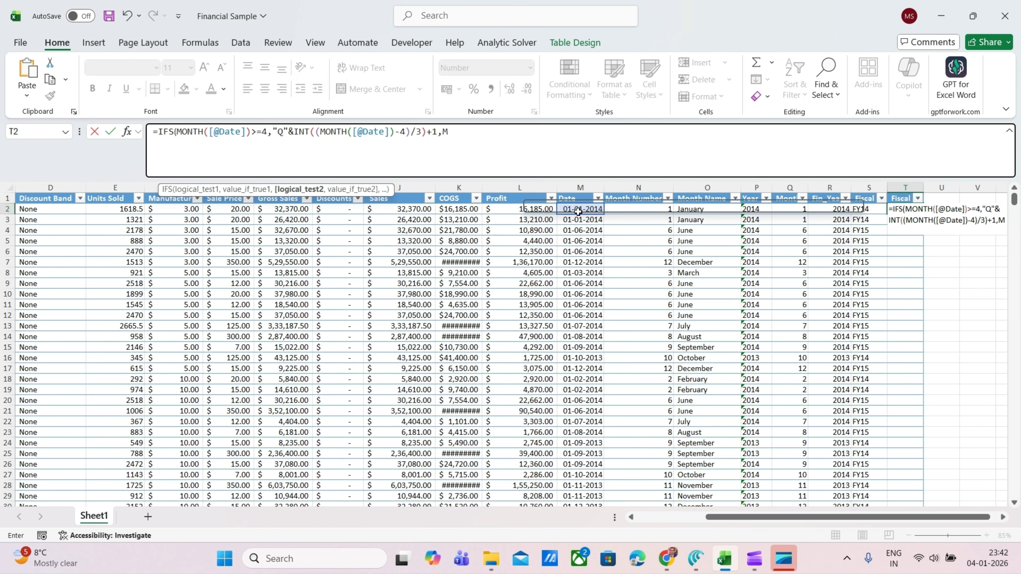
key("Tab")
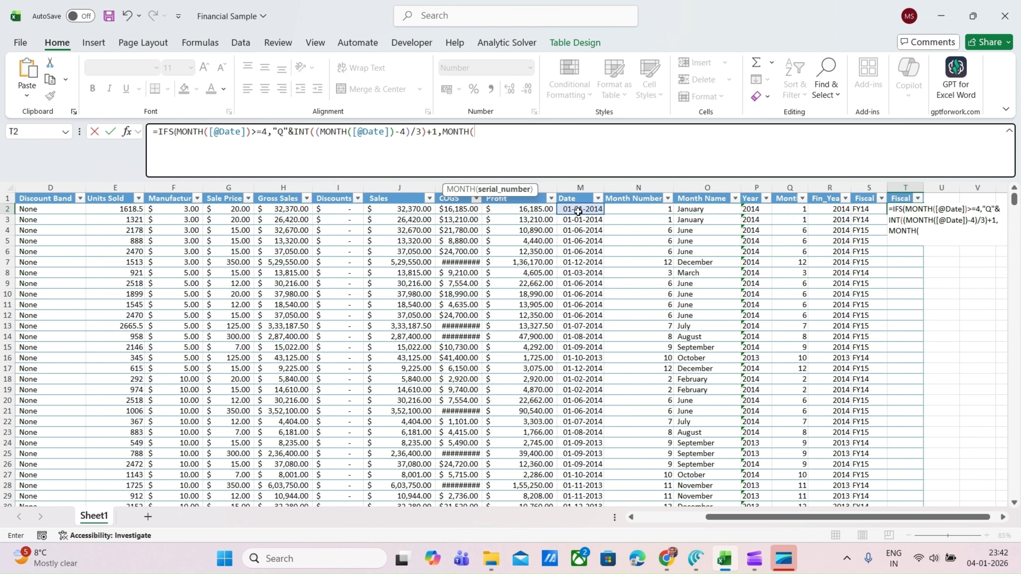
type("(")
left_click(589, 210)
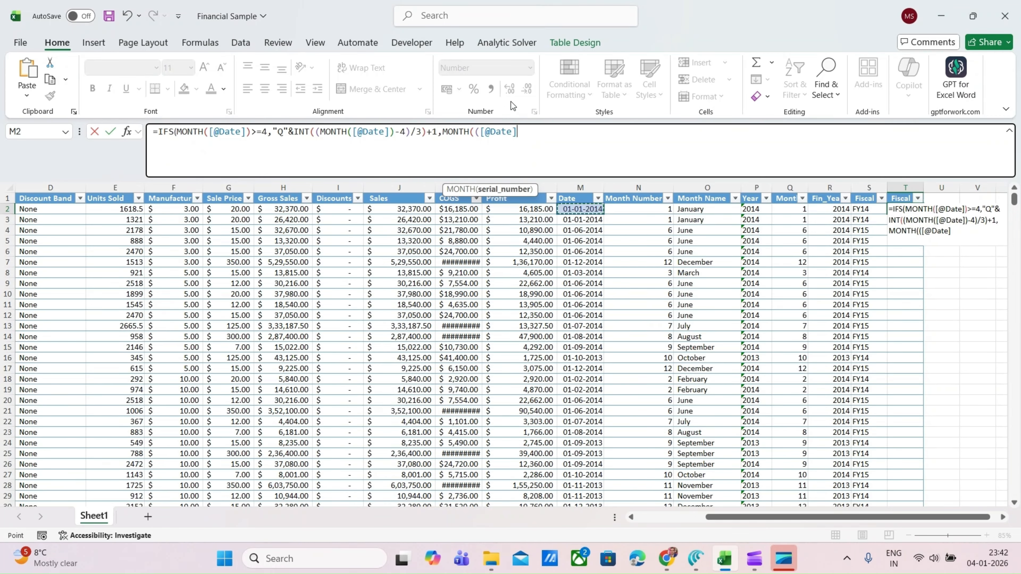
type(")<4")
type(",")
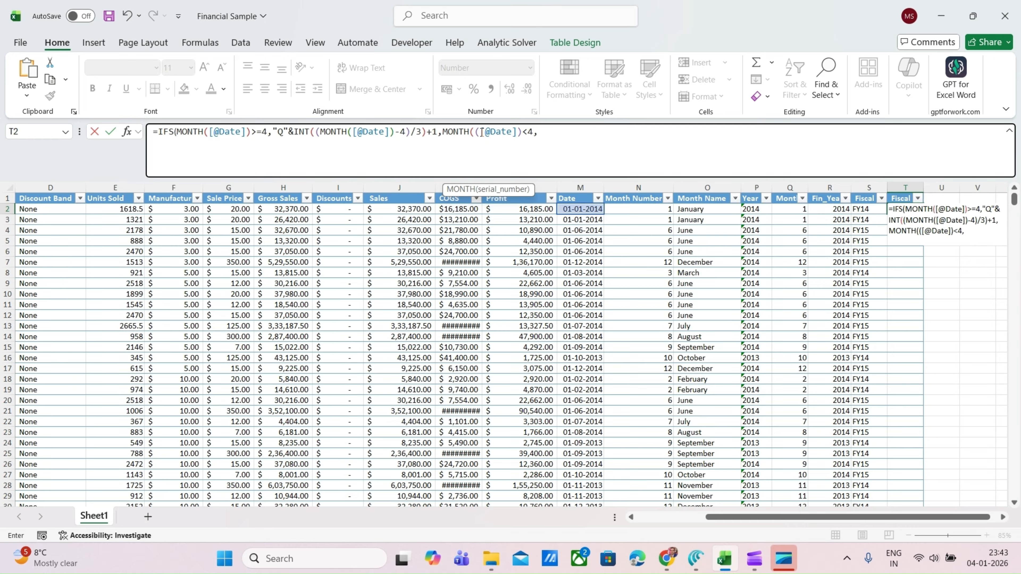
left_click(481, 132)
key("BackSpace")
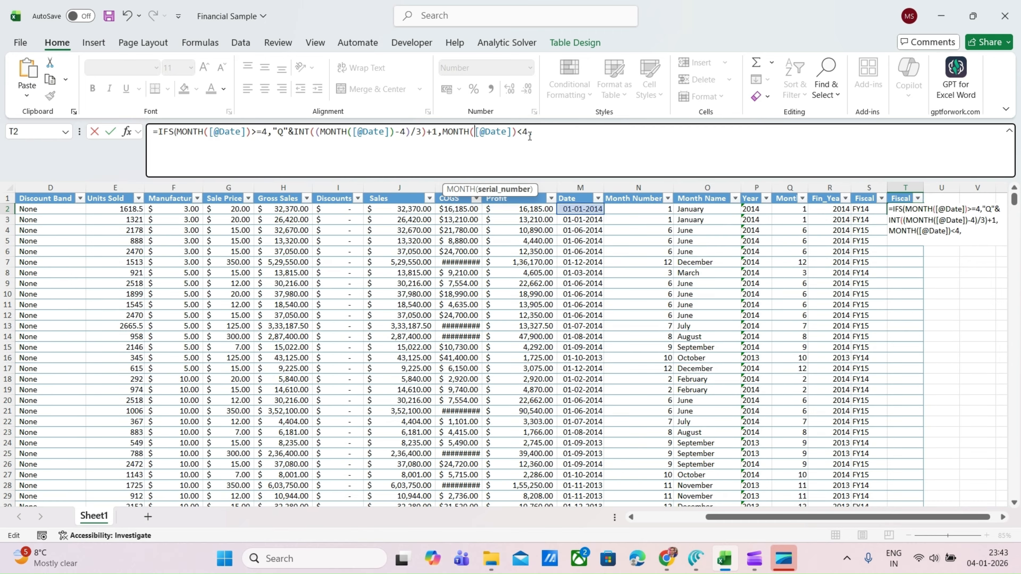
key("End")
left_click(547, 132)
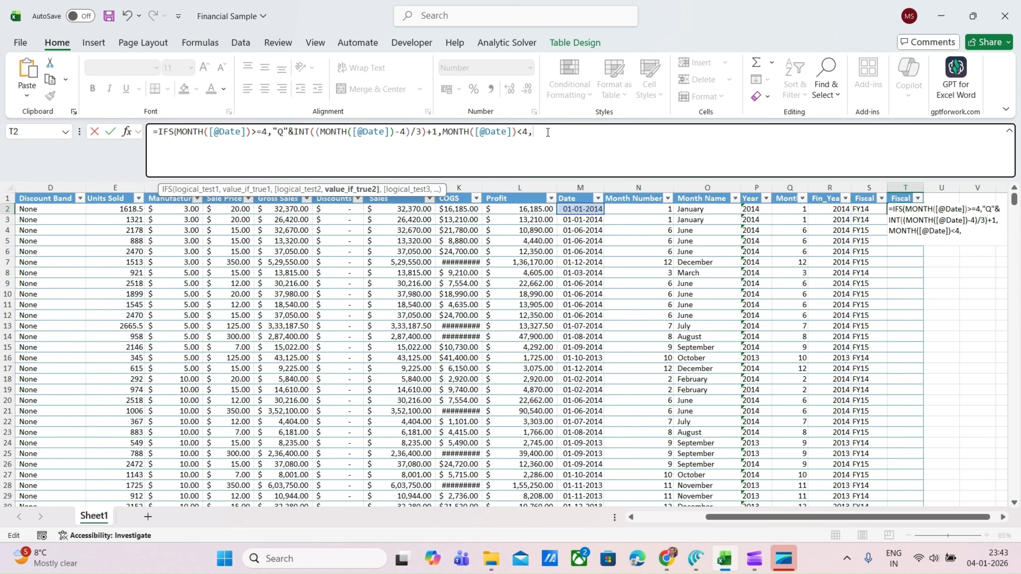
type("\"Q\"&In")
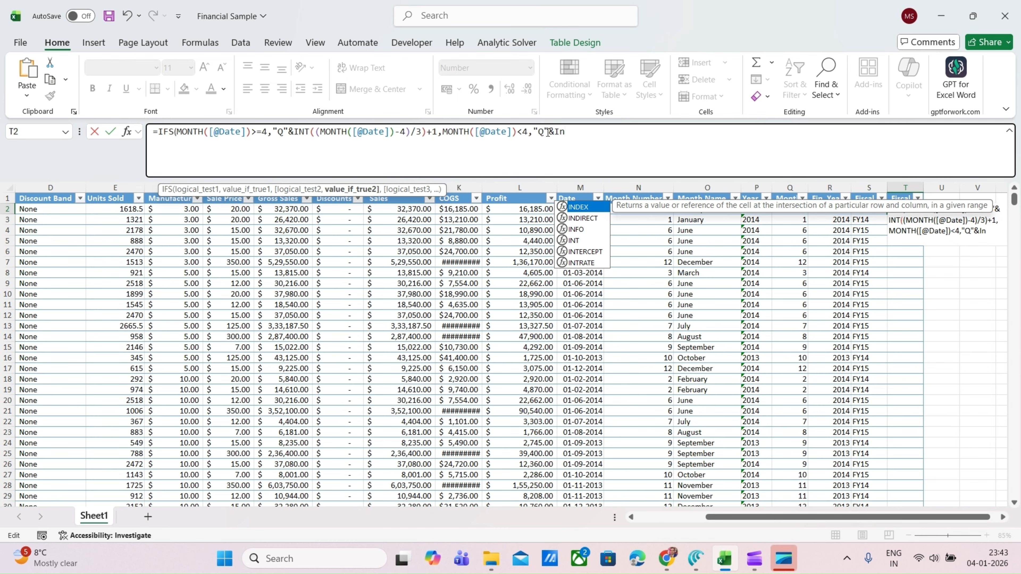
type("t")
key("Tab")
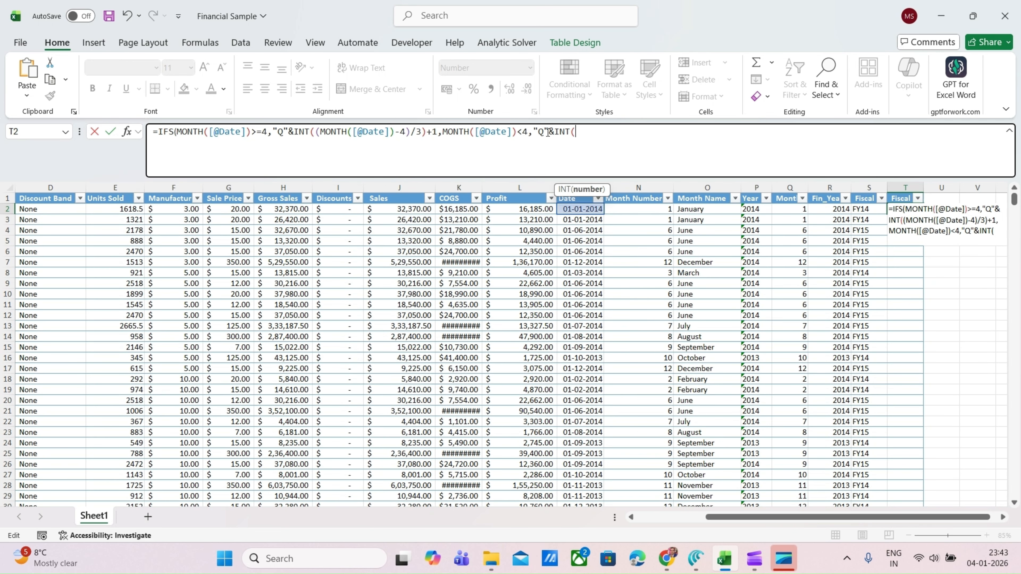
type("(Mon")
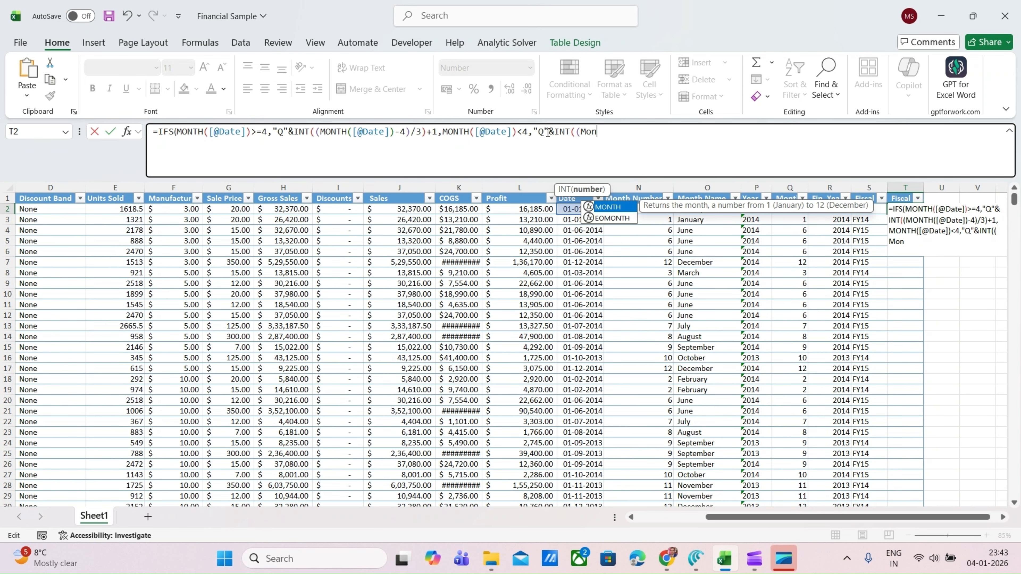
key("Tab")
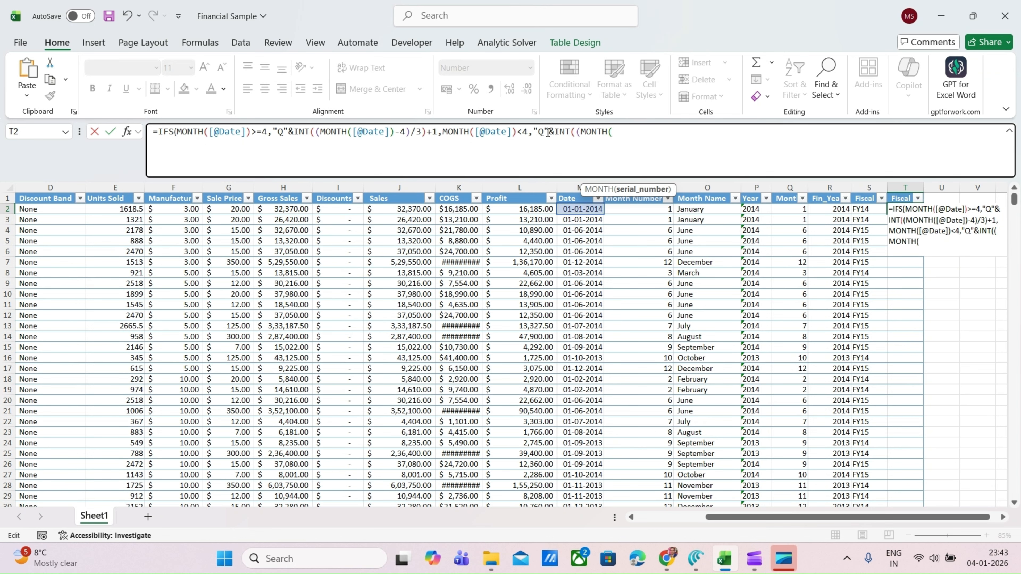
left_click(580, 210)
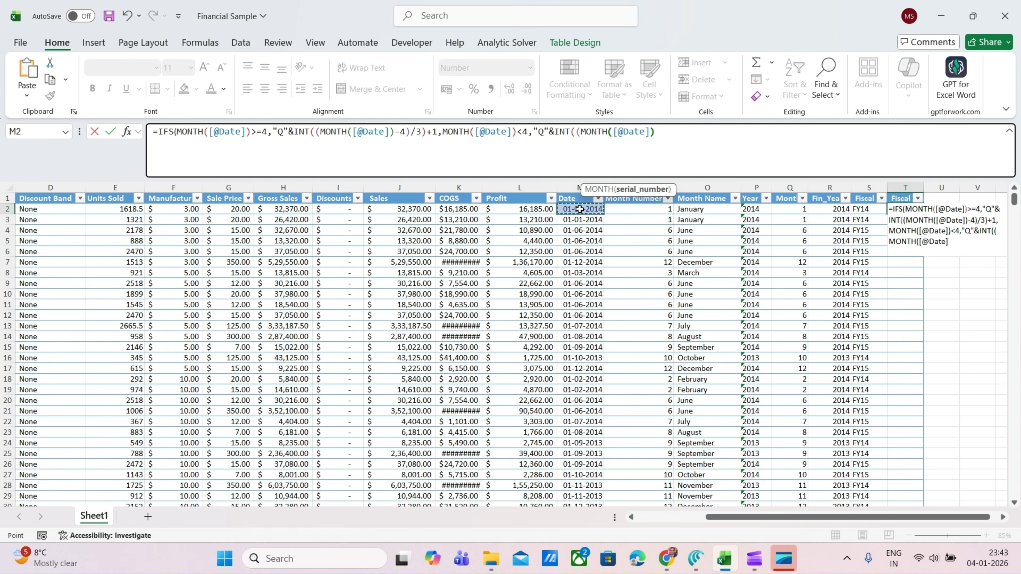
type(")")
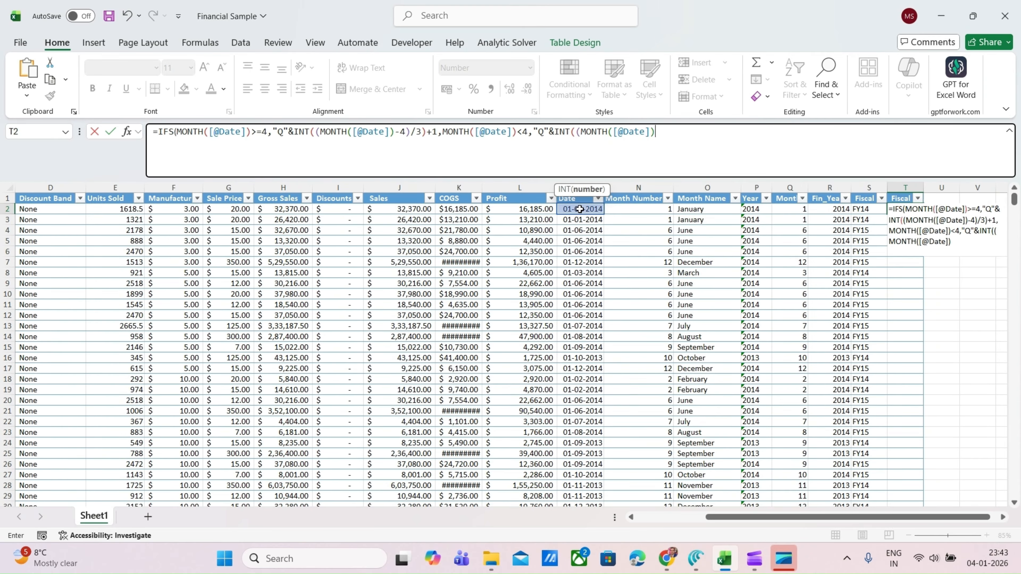
type("+8)/3+1)")
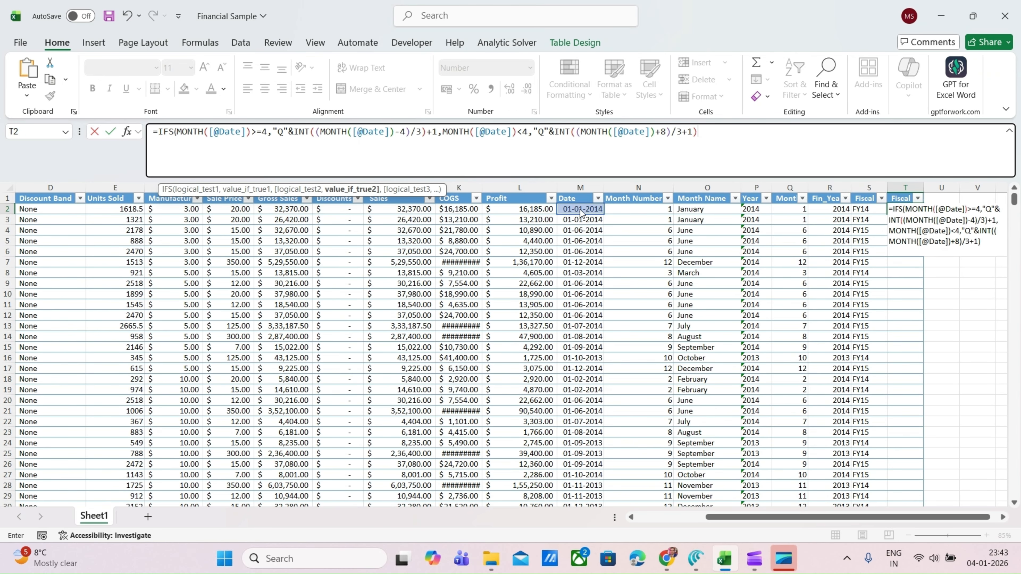
key("Return")
key("Return")
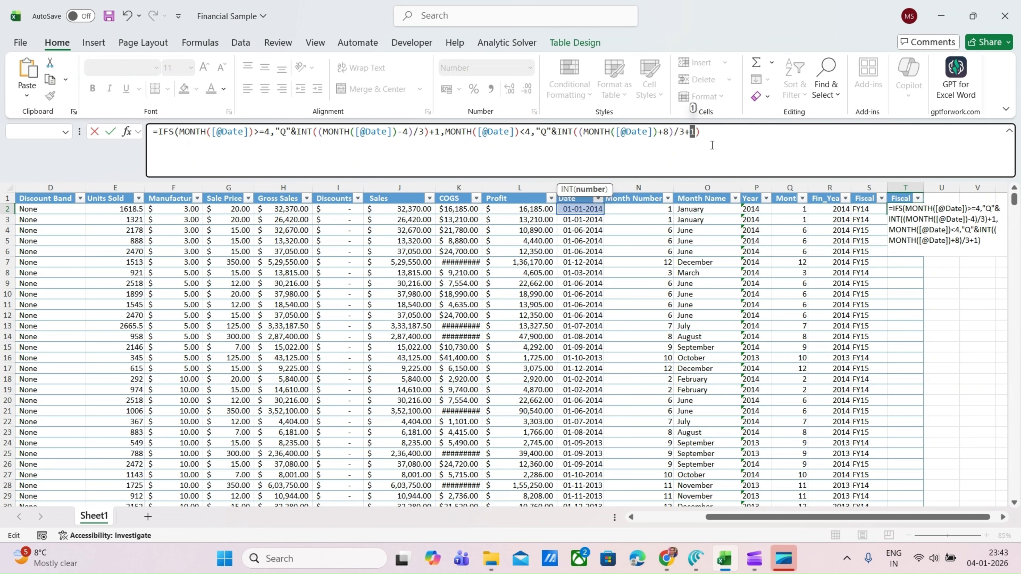
key("Left")
type(")")
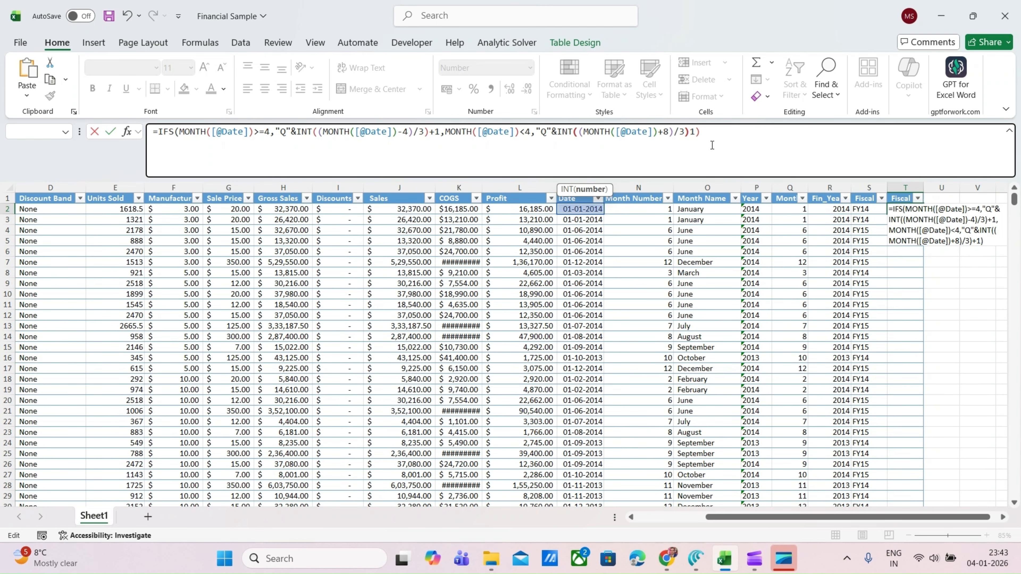
key("Return")
key("Up")
key("Up")
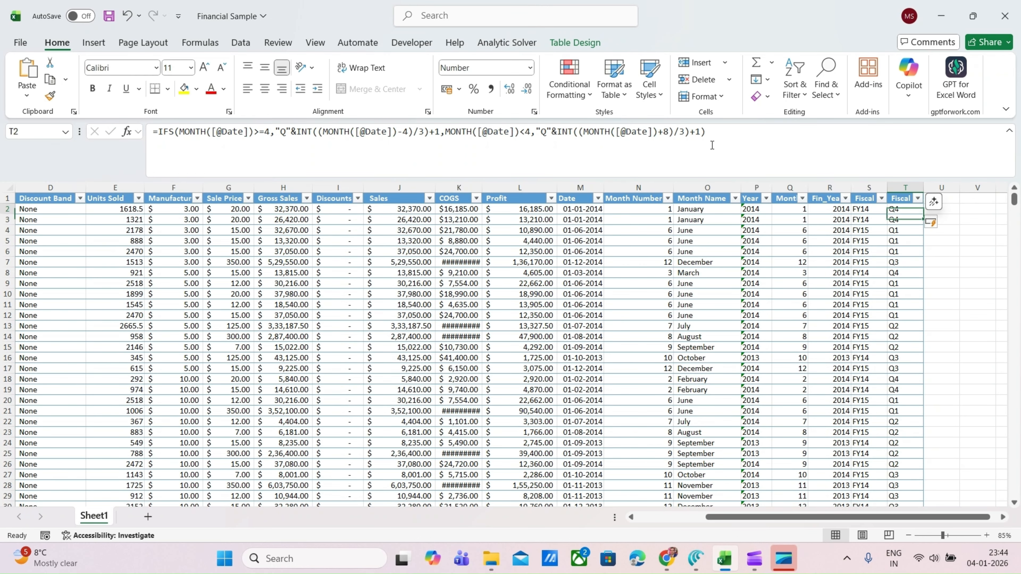
Filter the Fiscal Quarter column to show only Q1
key("alt+Down")
key("Down")
key("Down")
key("Down")
key("Down")
key("Down")
key("Down")
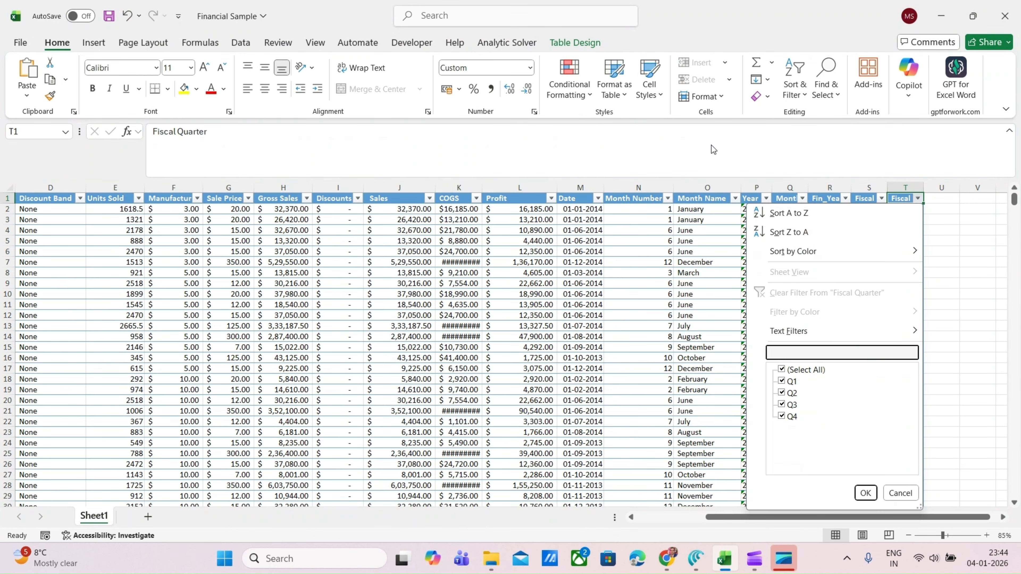
key("space")
key("Down")
key("space")
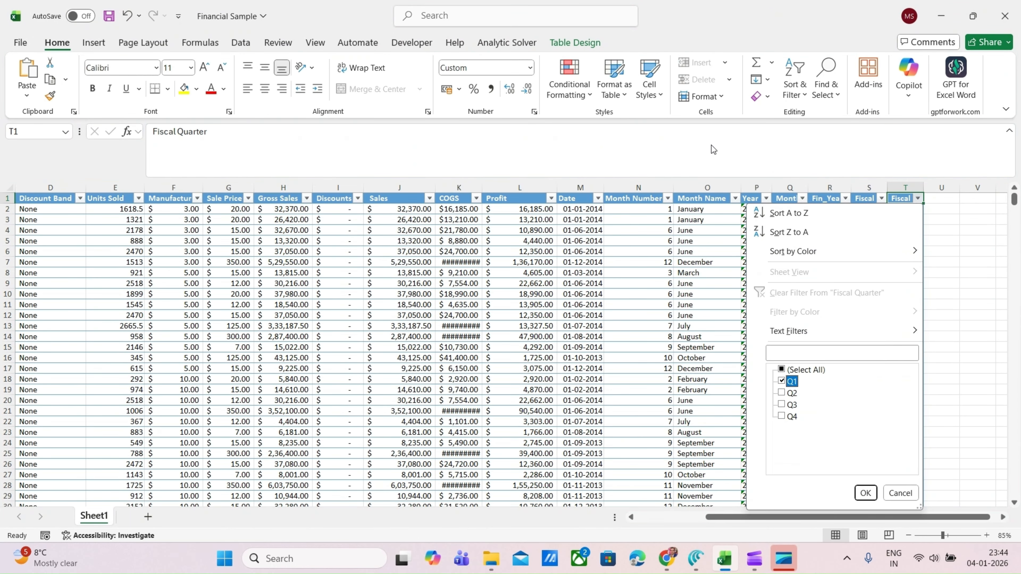
key("Return")
Check which months the Month Name column's filter offers for the Q1 rows
key("Left")
key("Left")
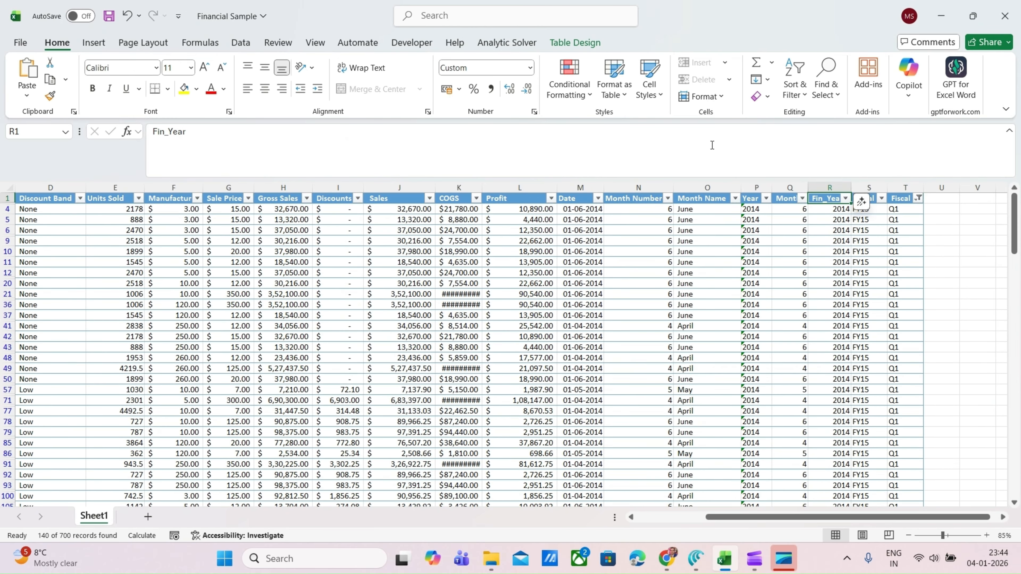
key("Left")
key("Left")
key("Left")
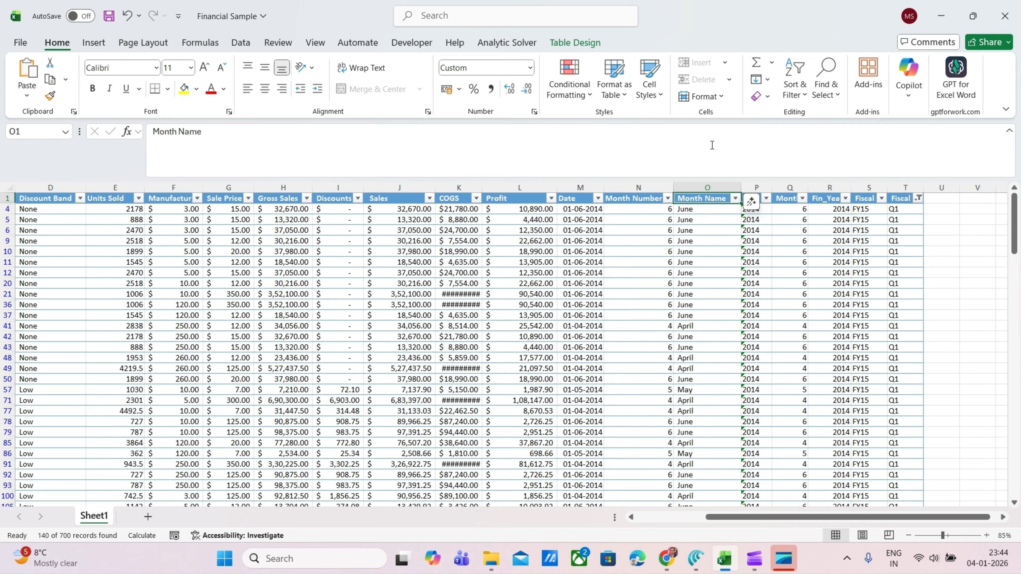
key("alt+Down")
key("Escape")
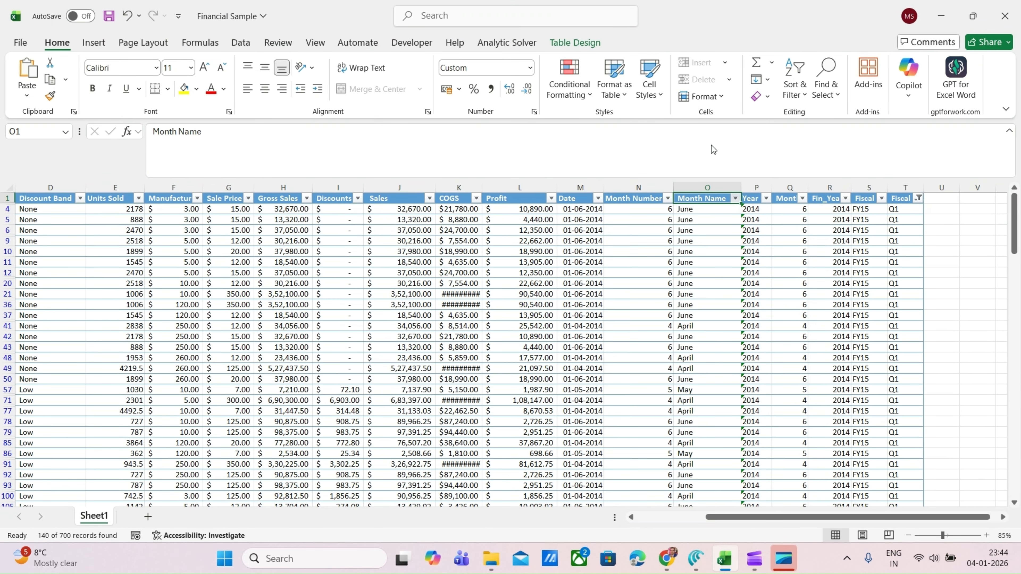
Switch the Fiscal Quarter filter from Q1 to Q2 only
key("Right")
key("Right")
key("Right")
key("Right")
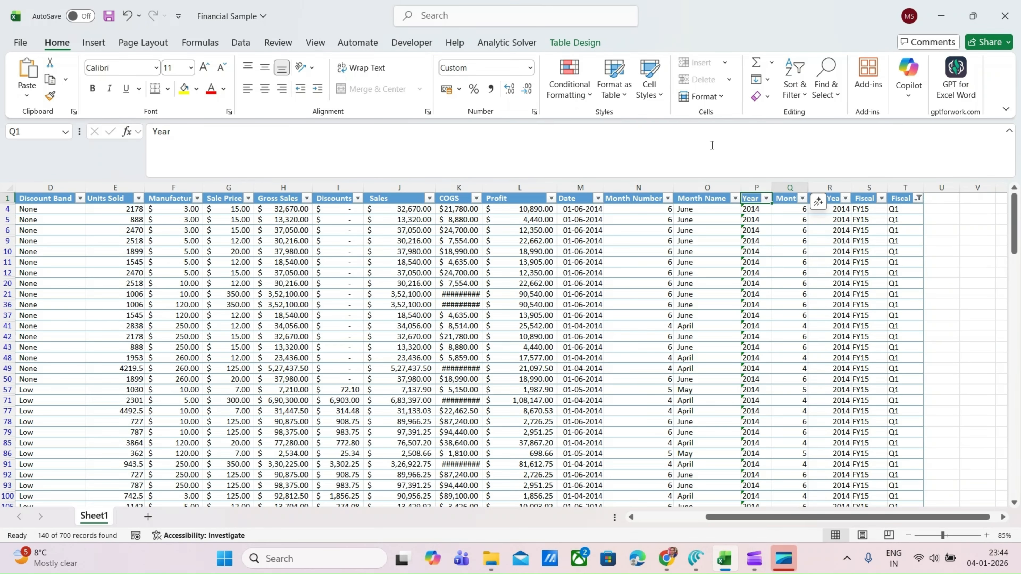
key("Right")
key("alt+Down")
key("Down")
key("Down")
key("Down")
key("Down")
key("Down")
key("Down")
key("Down")
key("Down")
key("Down")
key("Down")
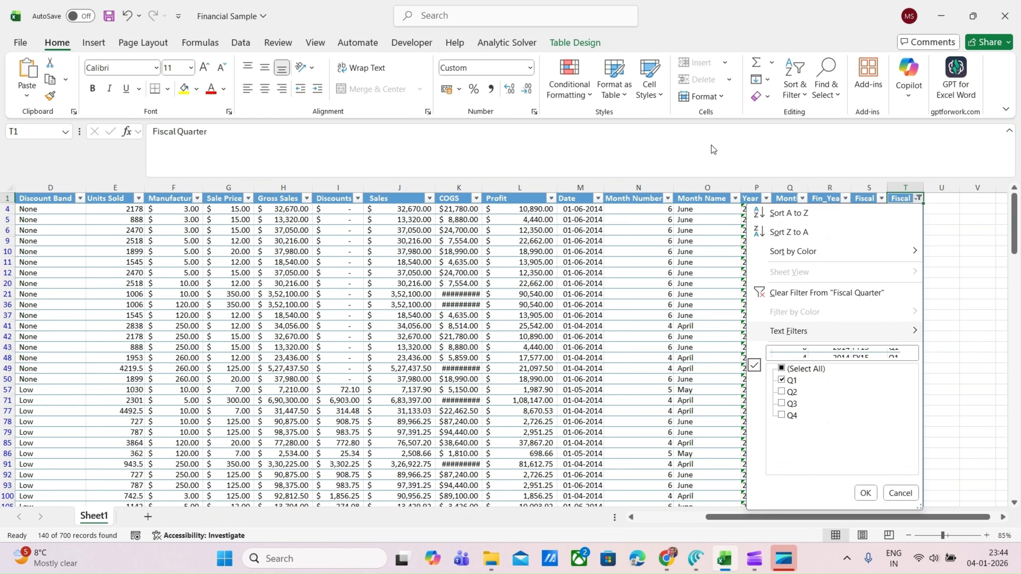
key("space")
key("Down")
key("space")
key("Return")
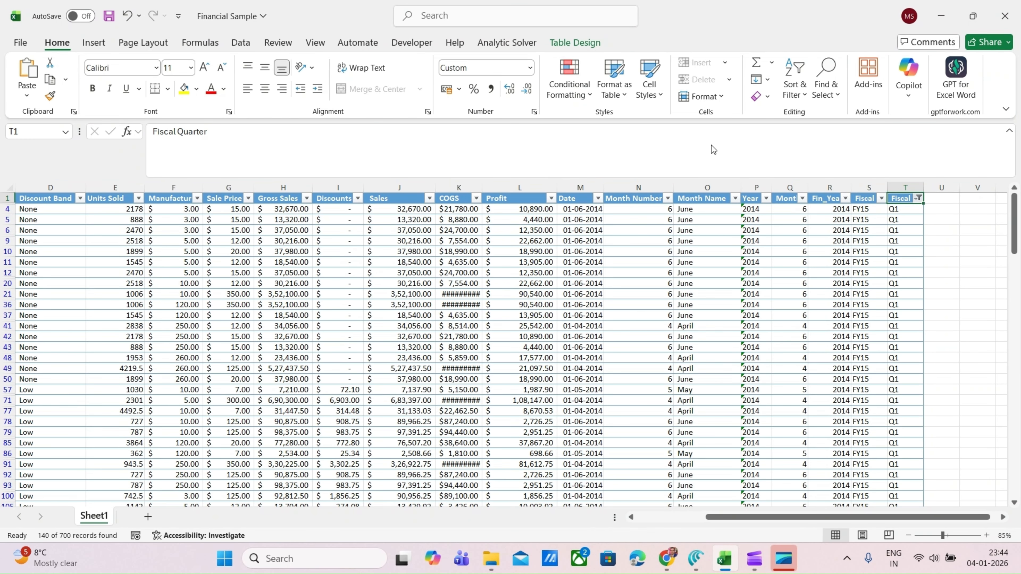
Check which months the Month Name column's filter offers for the Q2 rows
key("Left")
key("Left")
key("Left")
key("Left")
key("Left")
key("alt+Down")
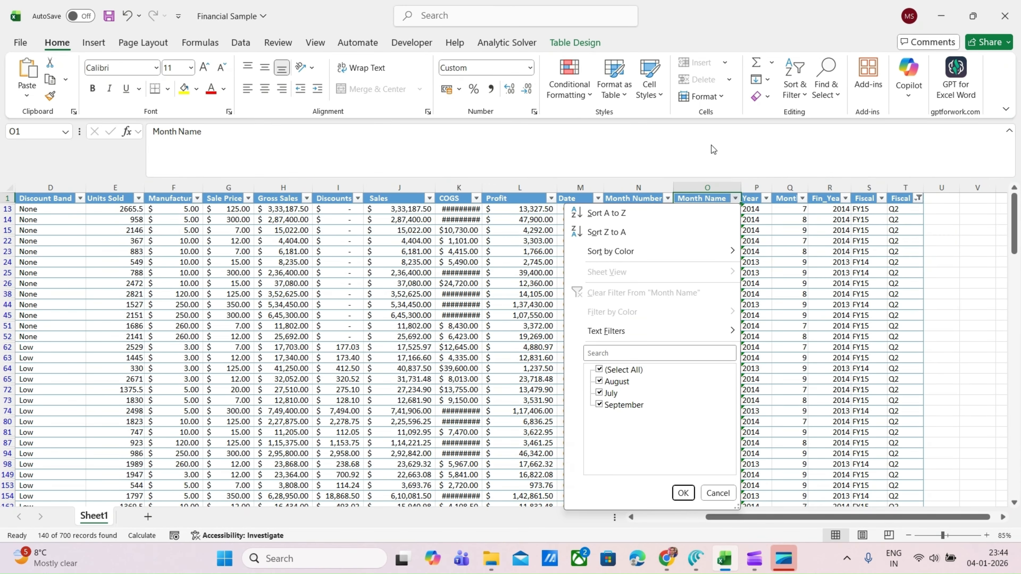
key("Escape")
Switch the Fiscal Quarter filter from Q2 to Q3 only
key("Right")
key("Right")
key("Right")
key("Right")
key("Right")
key("alt+Down")
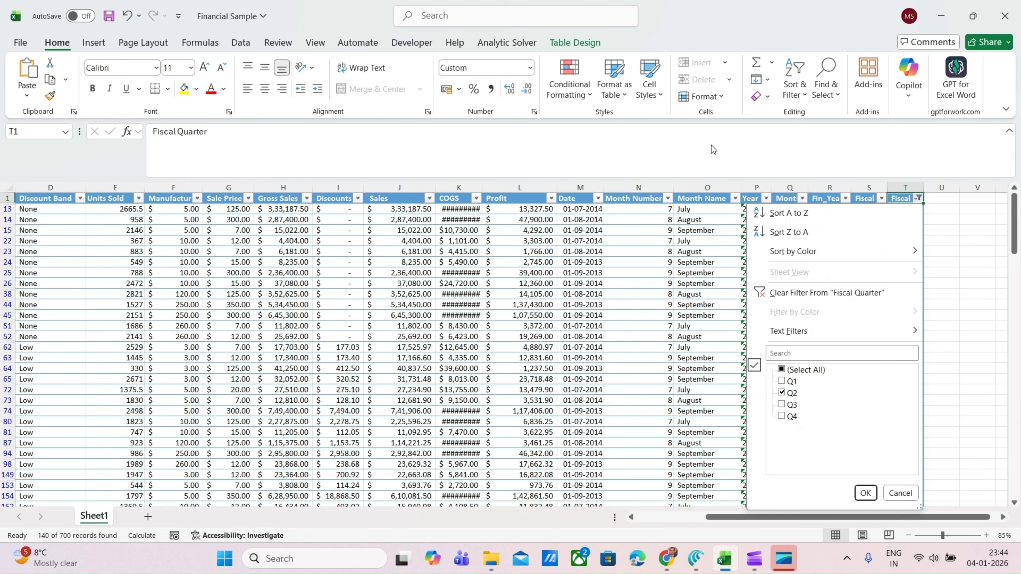
key("Down")
key("space")
key("Down")
key("space")
key("Return")
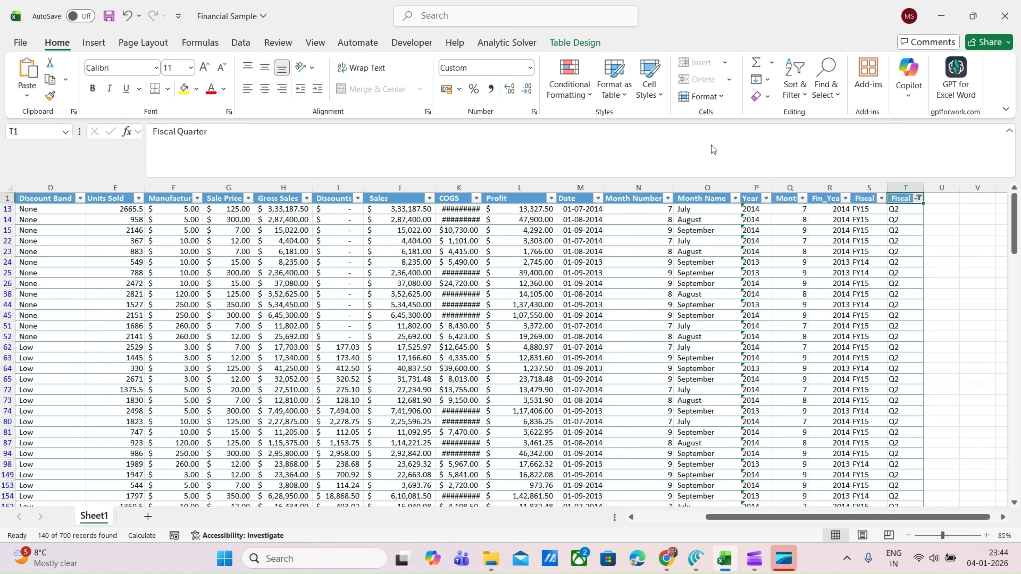
Check which months the Month Name column's filter offers for the Q3 rows
key("Left")
key("Left")
key("Left")
key("Left")
key("Left")
key("alt+Down")
key("Escape")
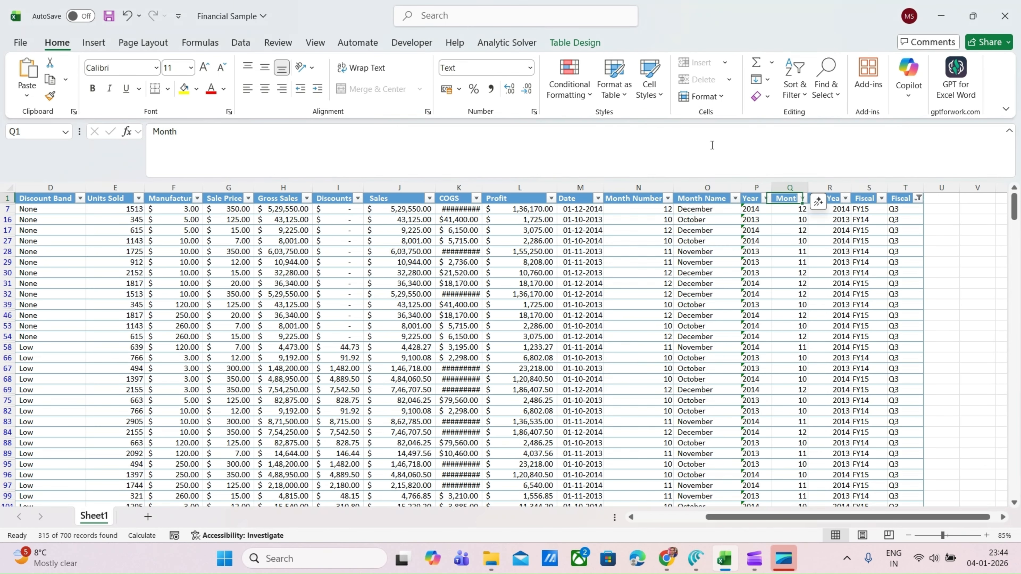
Switch the Fiscal Quarter filter from Q3 to Q4 only
key("Right")
key("Right")
key("Right")
key("Right")
key("Right")
key("alt+Down")
key("Tab")
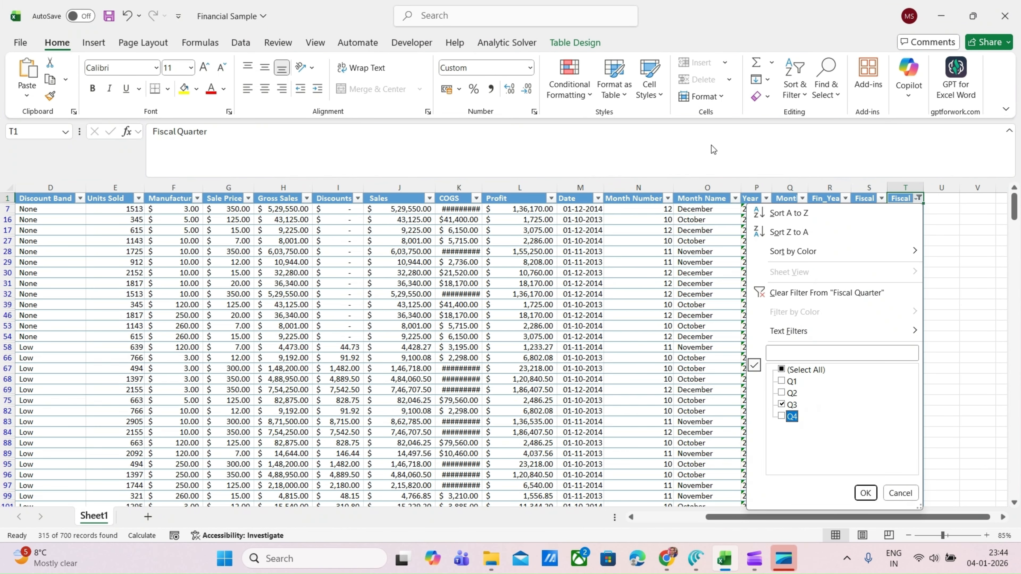
key("space")
key("Down")
key("space")
key("Return")
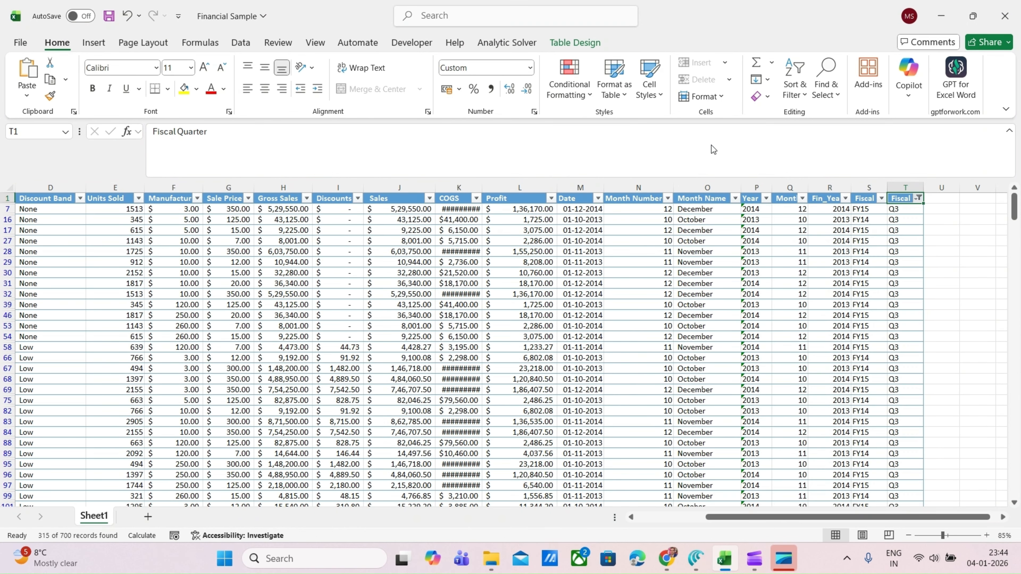
Check which months the Month Name column's filter offers for the Q4 rows
key("Left")
key("Left")
key("Left")
key("Left")
key("Left")
key("alt+Down")
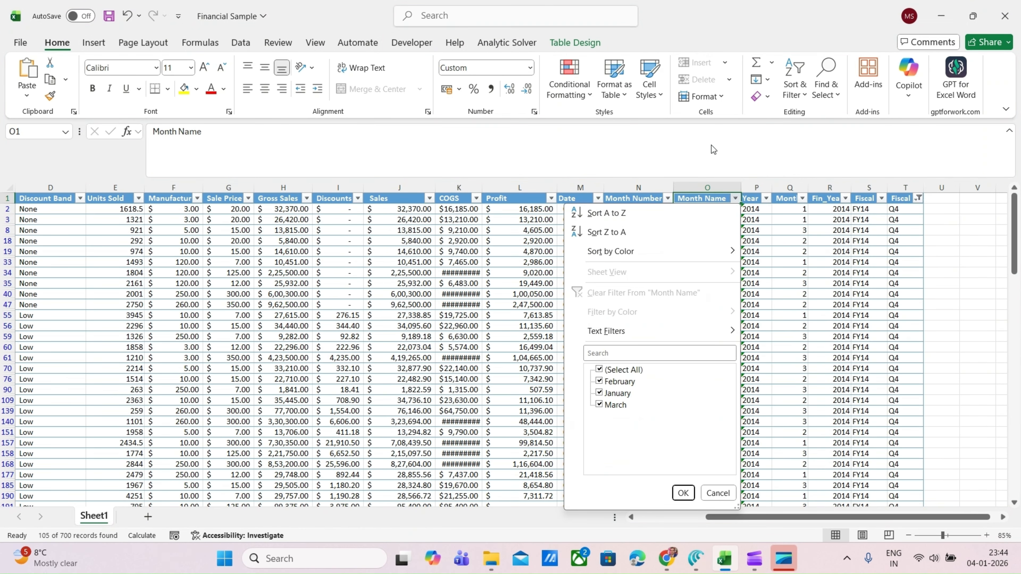
key("Escape")
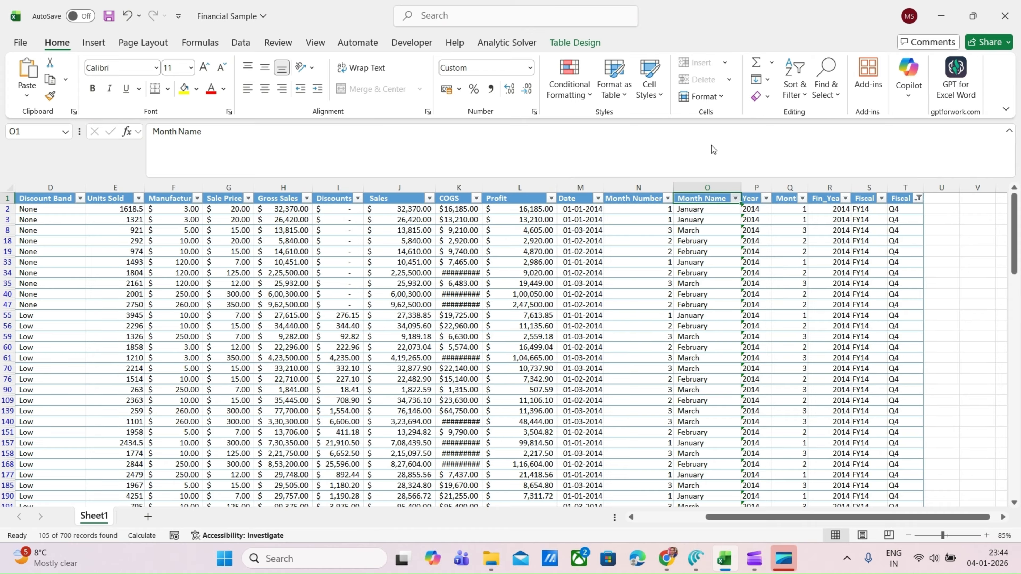
key("Right")
key("Right")
key("Right")
key("Right")
key("Right")
key("alt+Down")
key("Down")
key("Down")
key("Down")
key("Down")
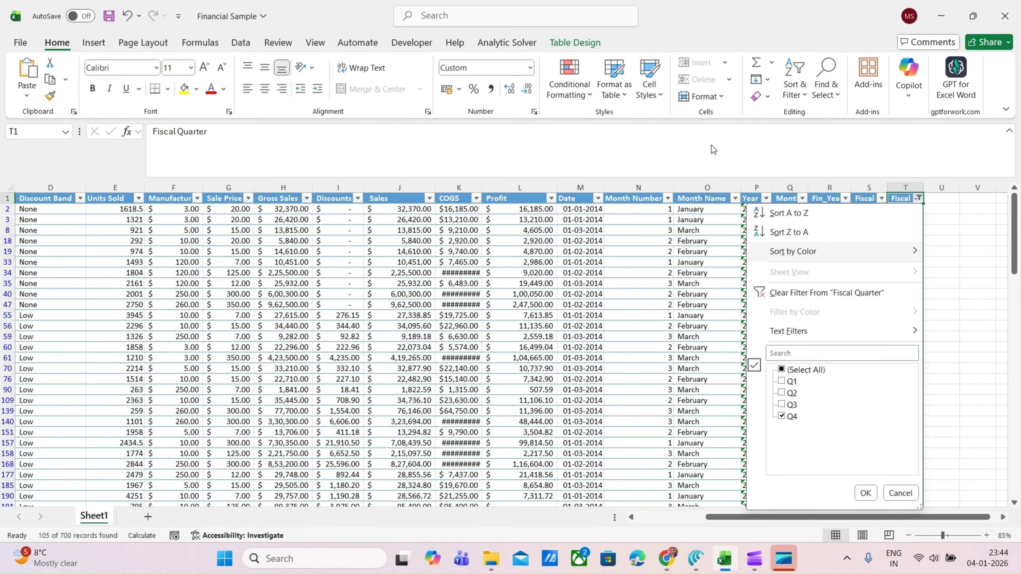
key("Escape")
key("Left")
key("Left")
key("Right")
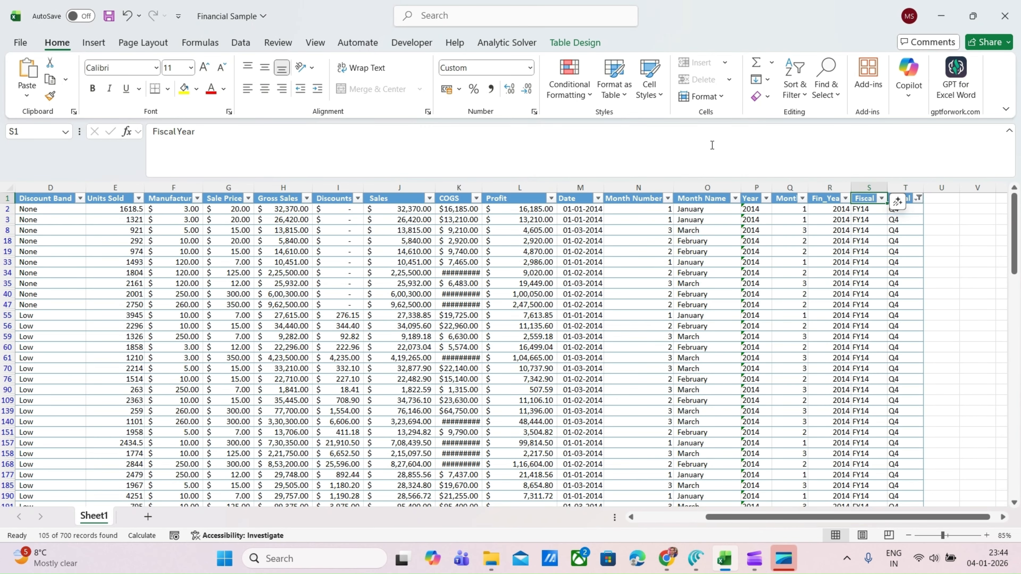
Clear the filter from the Fiscal Quarter column so the table shows all of its records
key("alt+Down")
key("Escape")
key("Right")
key("alt+Down")
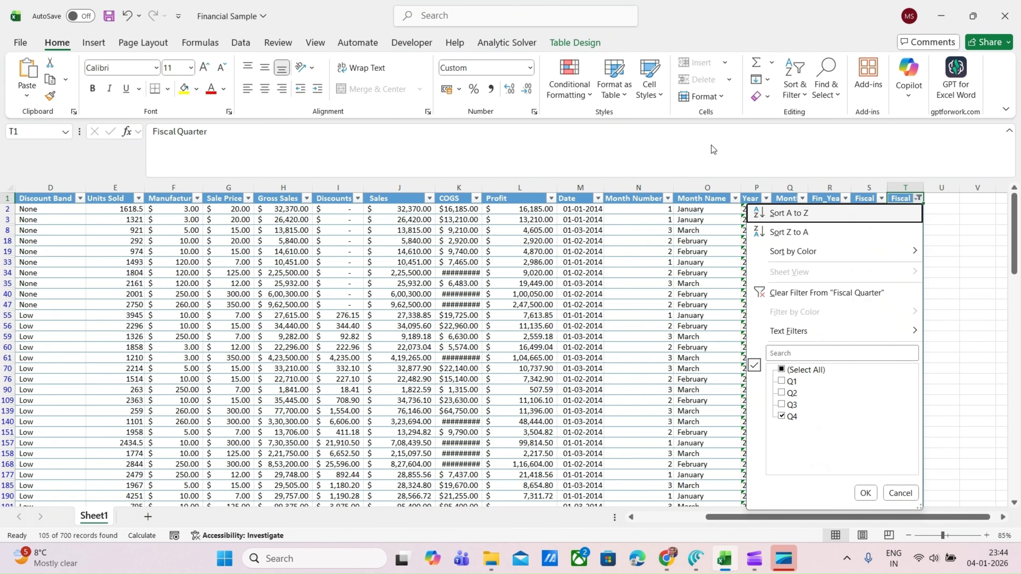
key("Down")
key("Down")
key("Down")
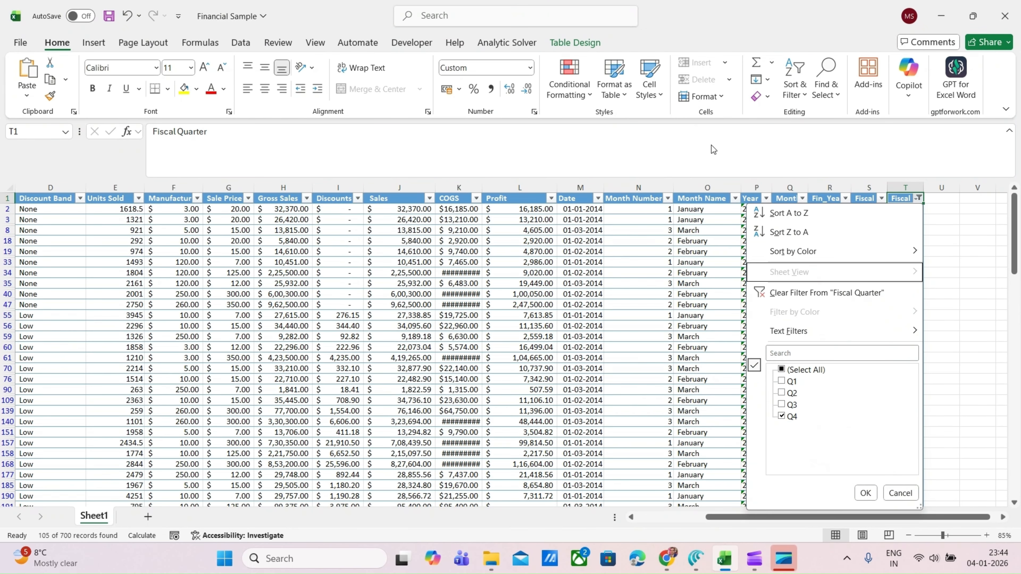
key("Down")
key("Escape")
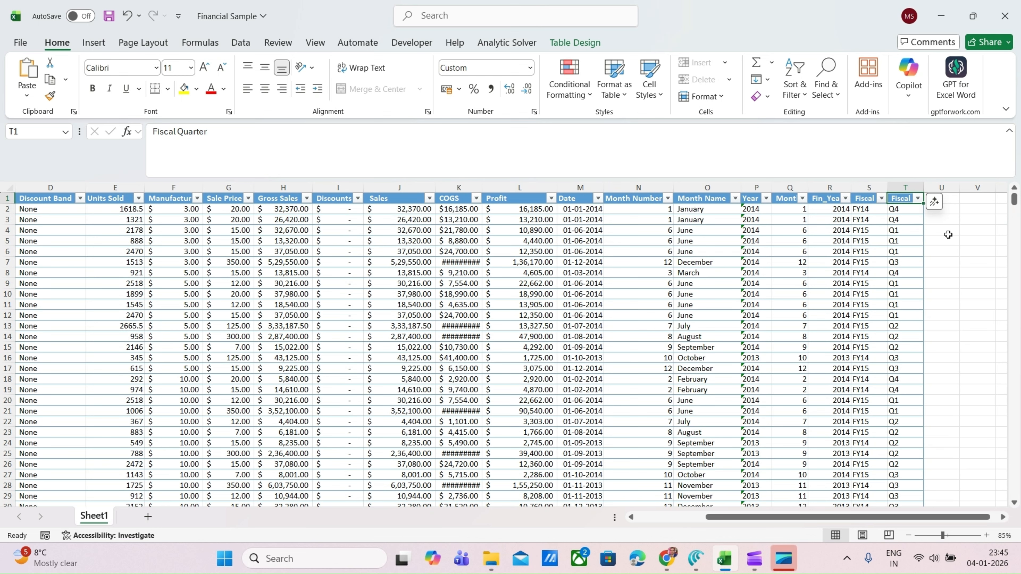
Add a table column headed Fis_Year_Qtr in U1, directly after the Fiscal Quarter column
left_click(942, 198)
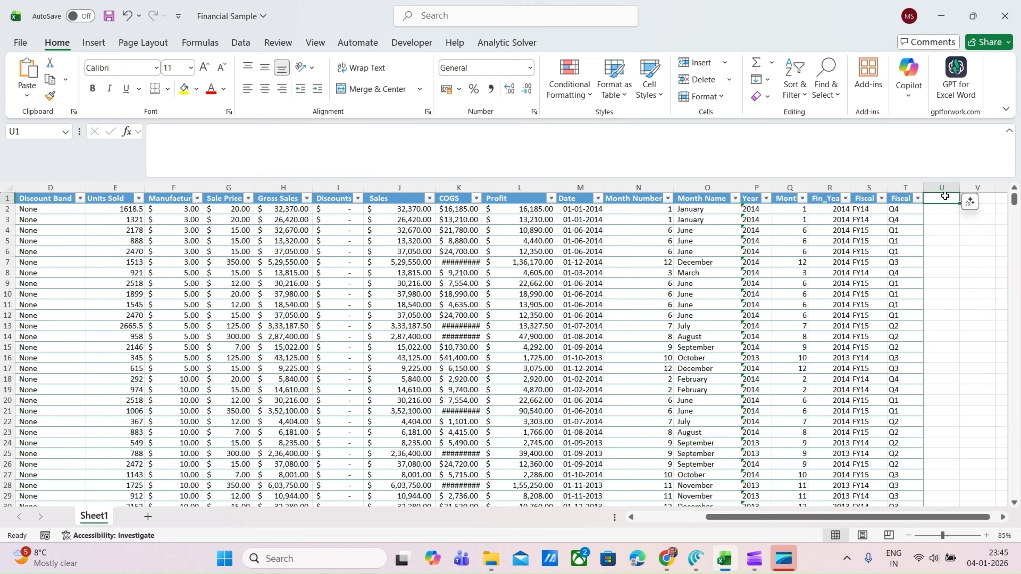
type("Fi")
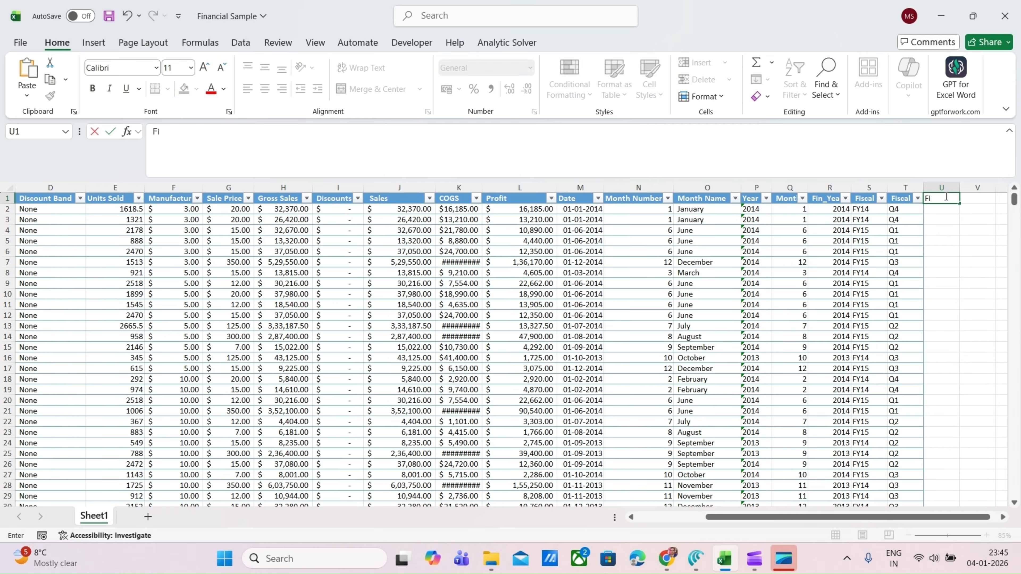
type("s_YEar_Qtr")
key("Return")
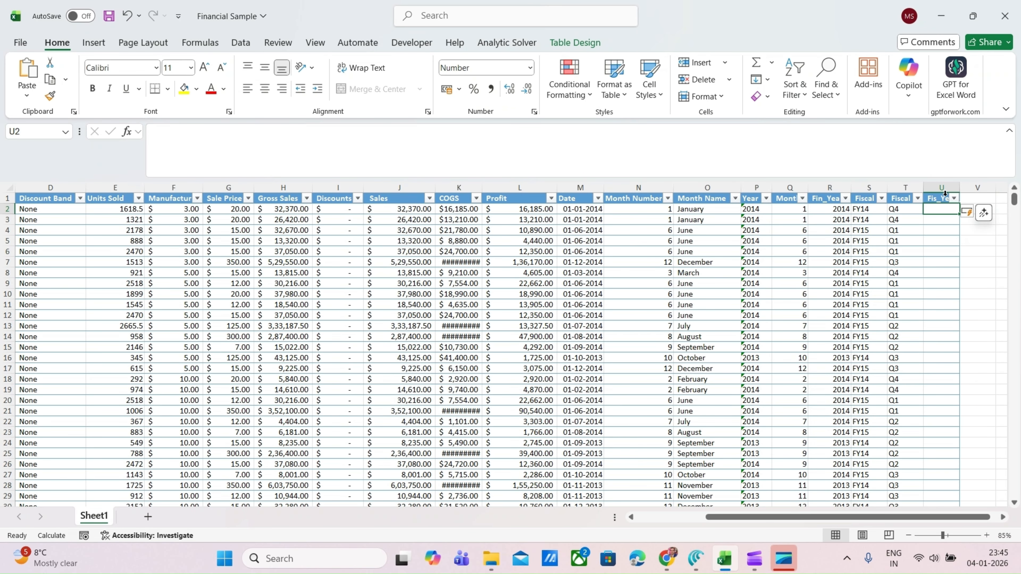
type("=IF(")
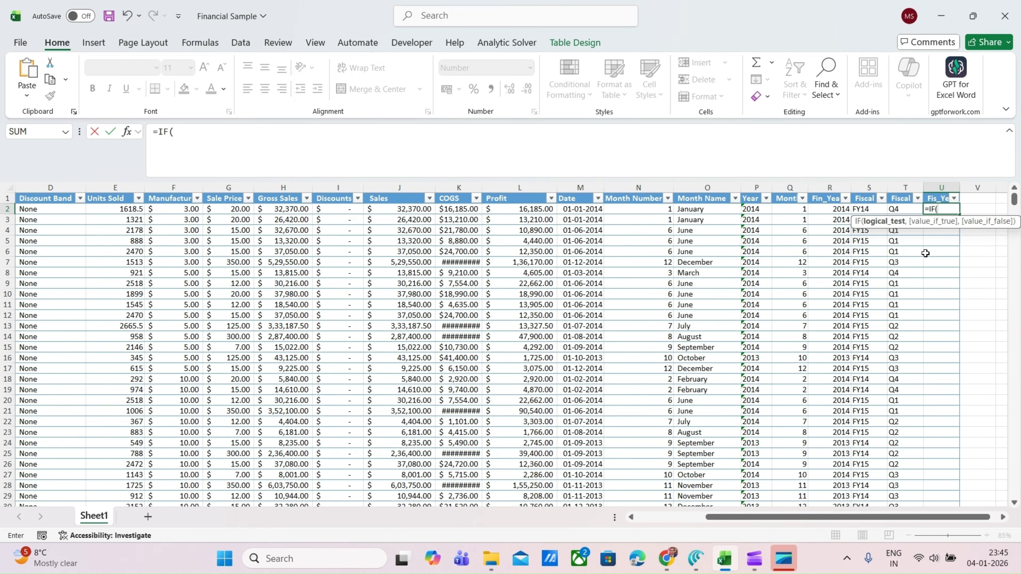
type("mon")
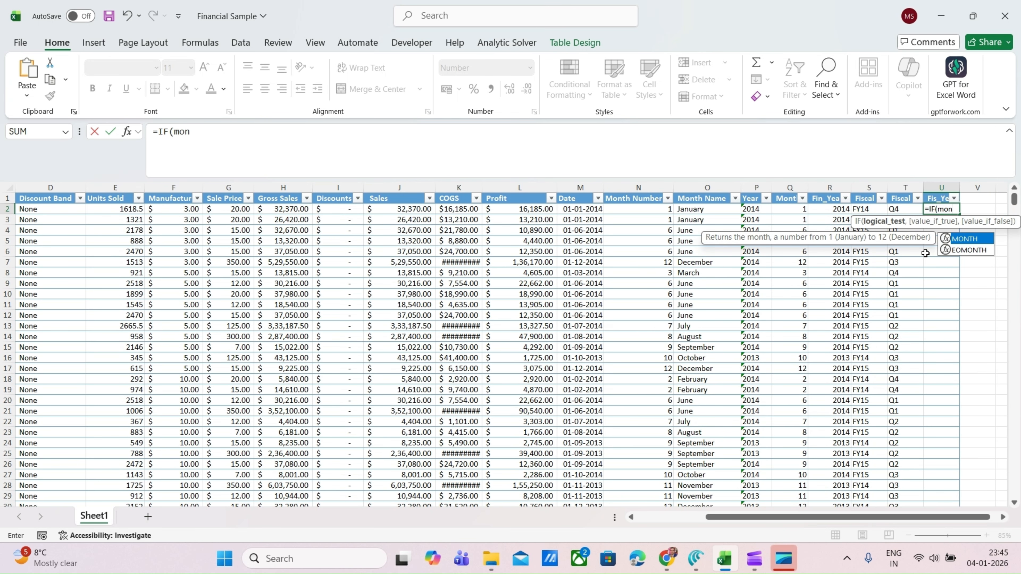
key("Tab")
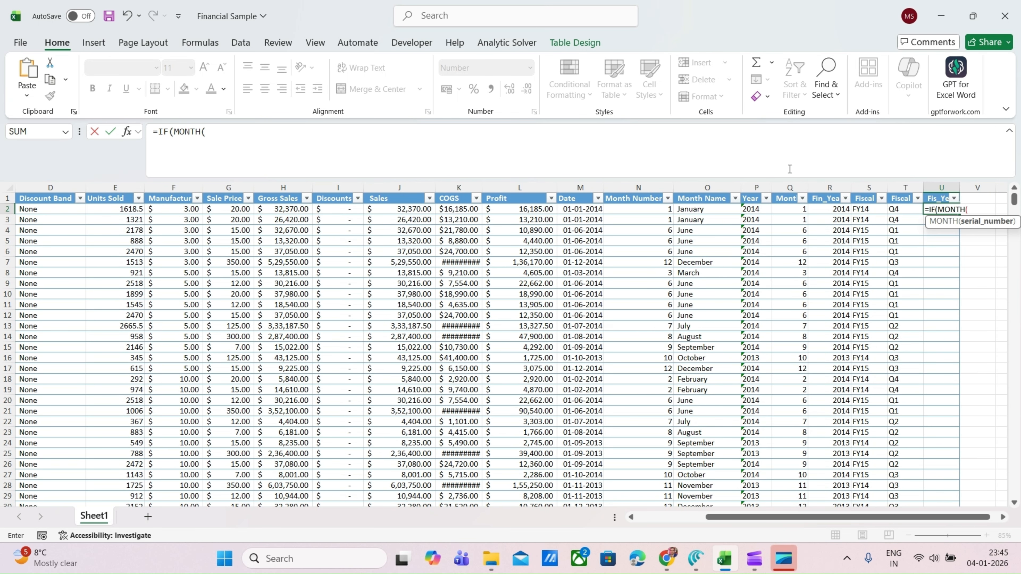
left_click(567, 211)
type(")")
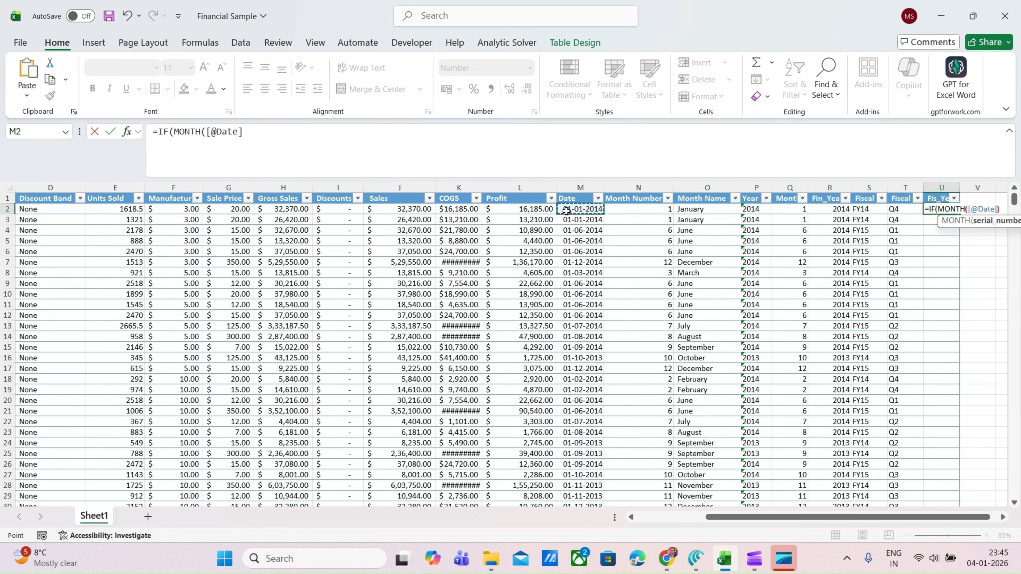
type(">=")
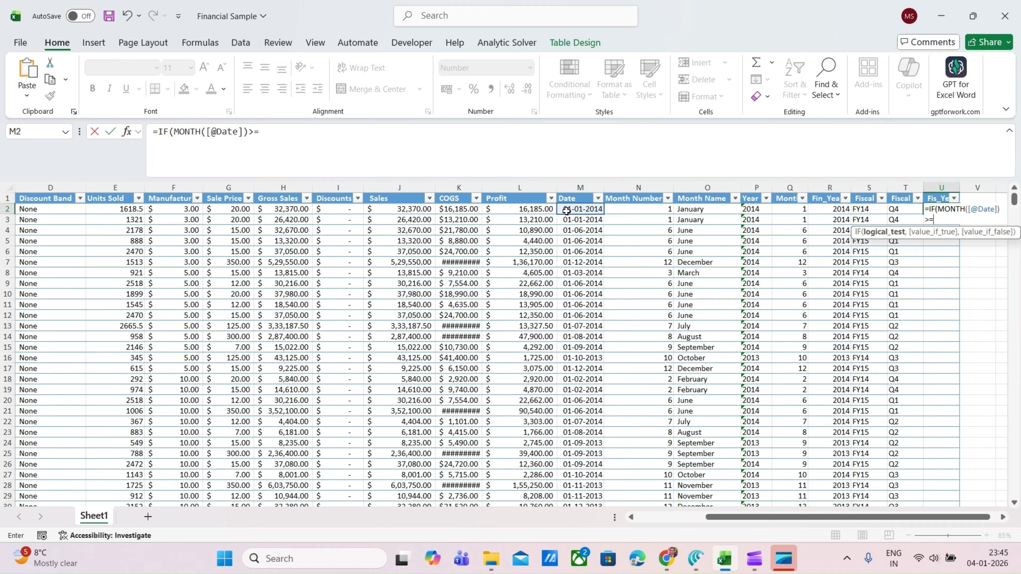
type("4,\"F")
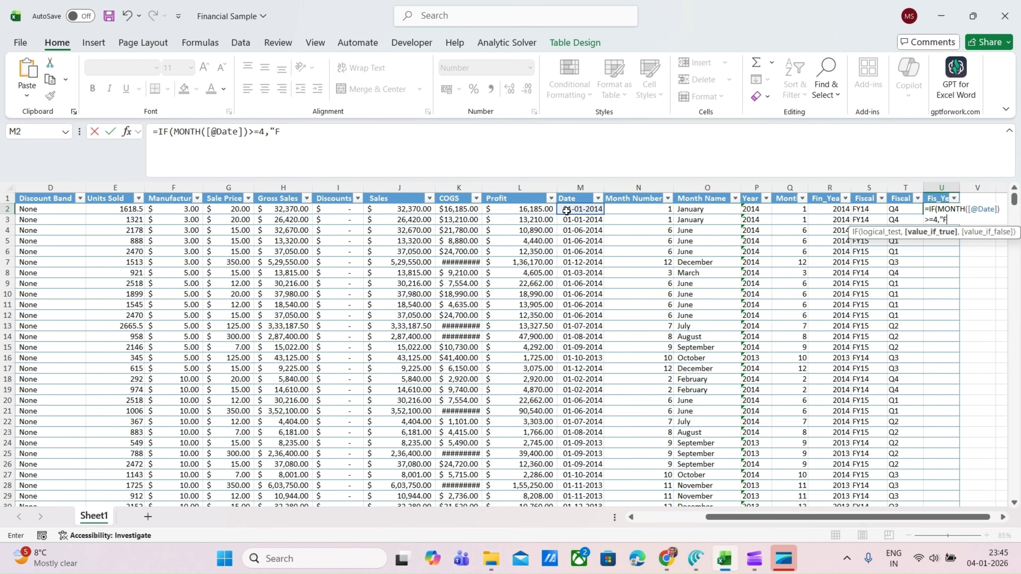
type("Y\",")
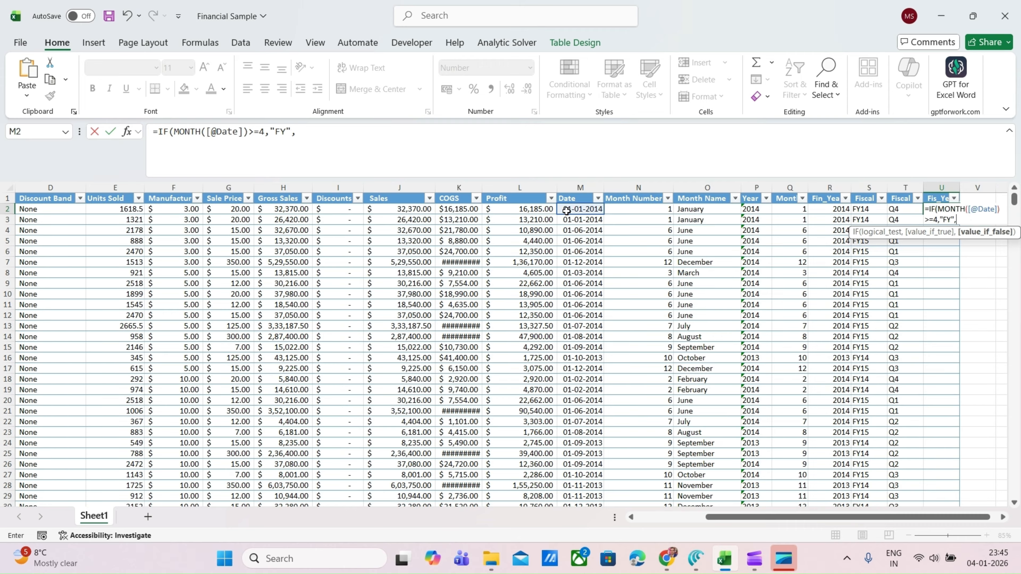
key("BackSpace")
type("&Righ")
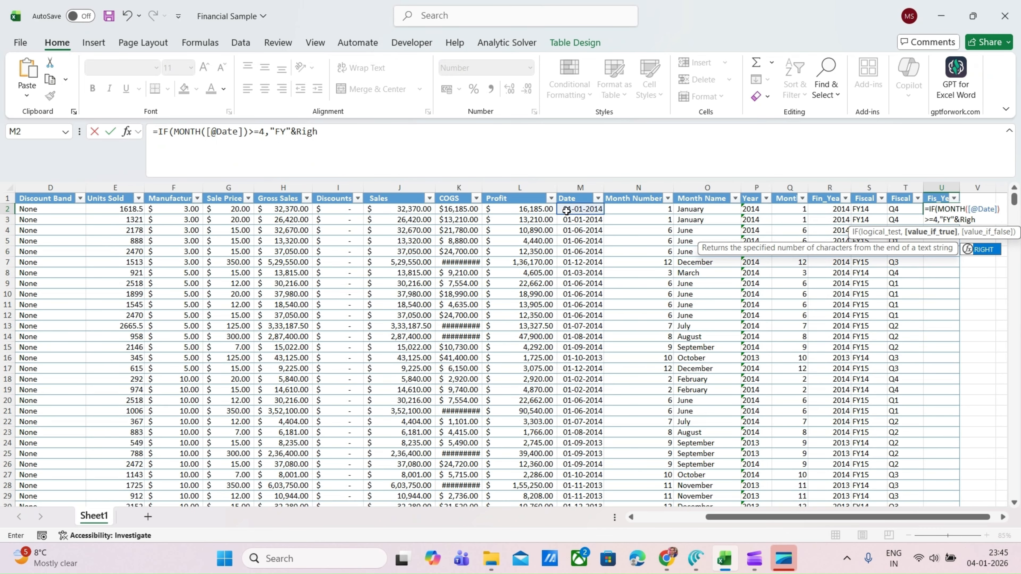
key("Tab")
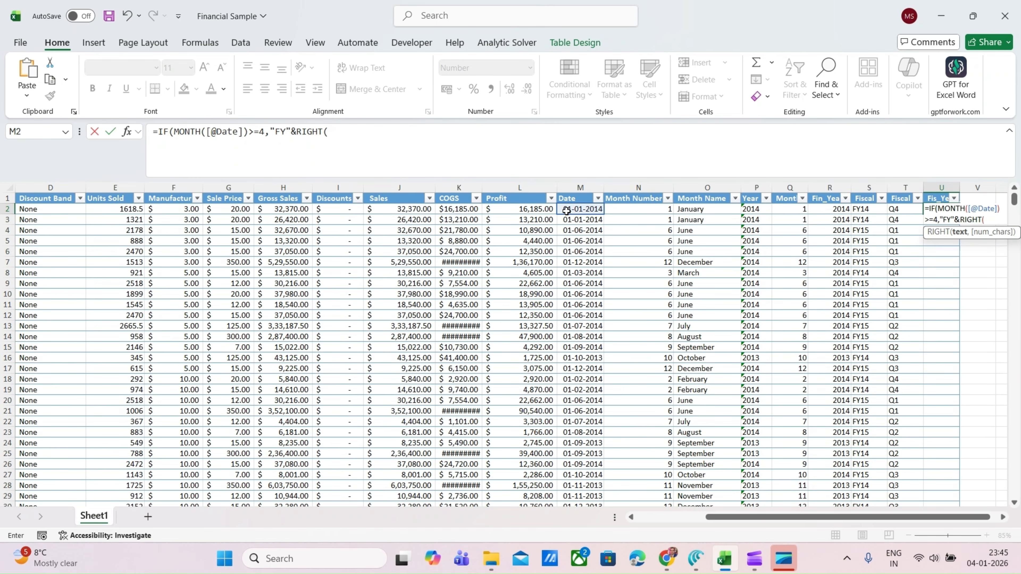
type("Year")
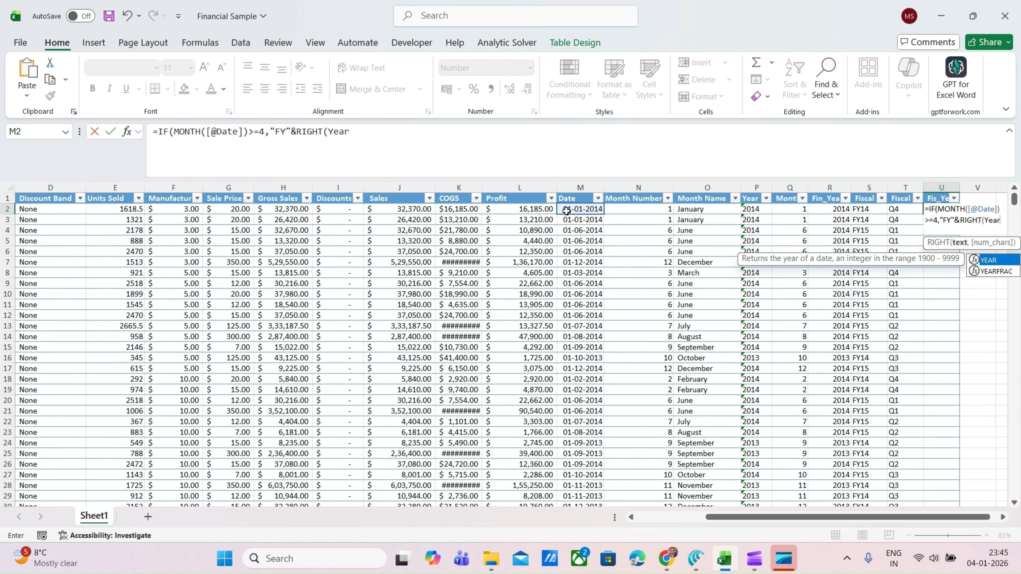
key("Tab")
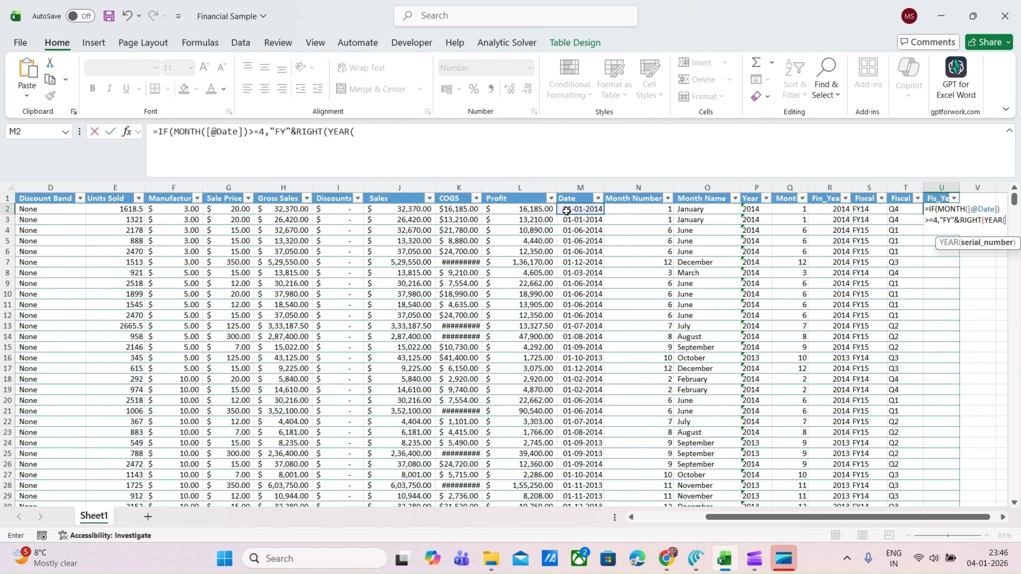
left_click(589, 208)
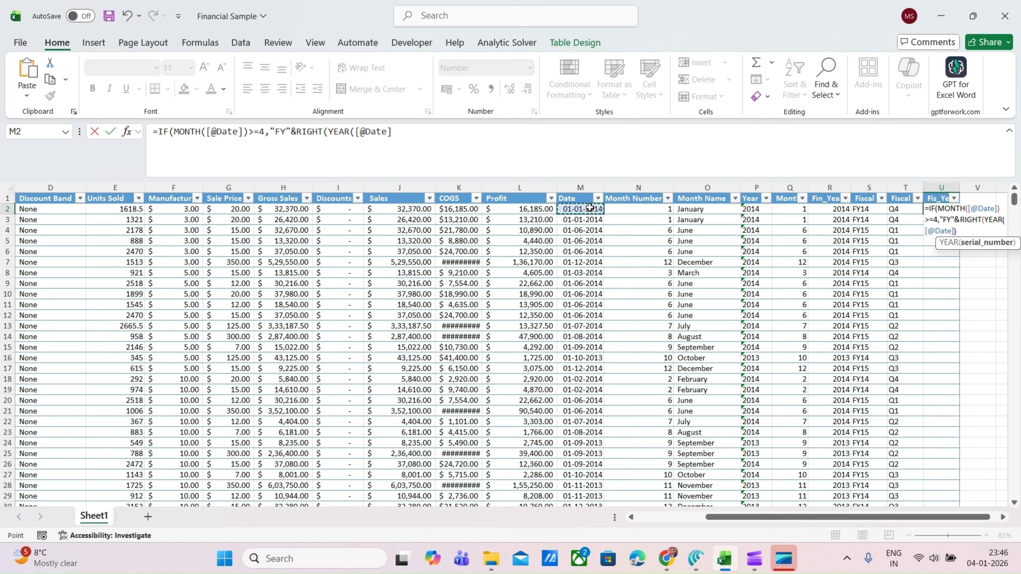
type(")")
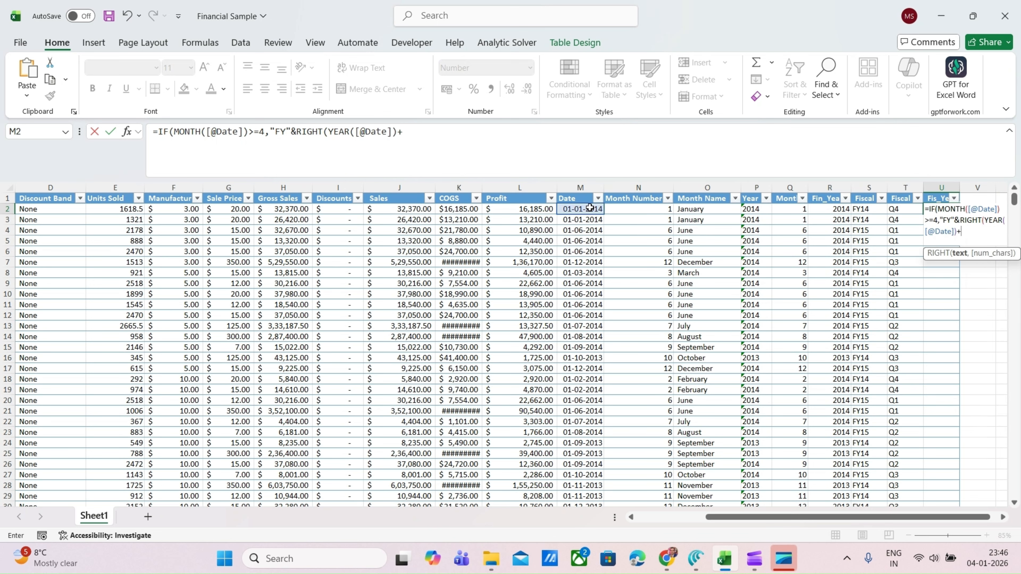
type("+1,")
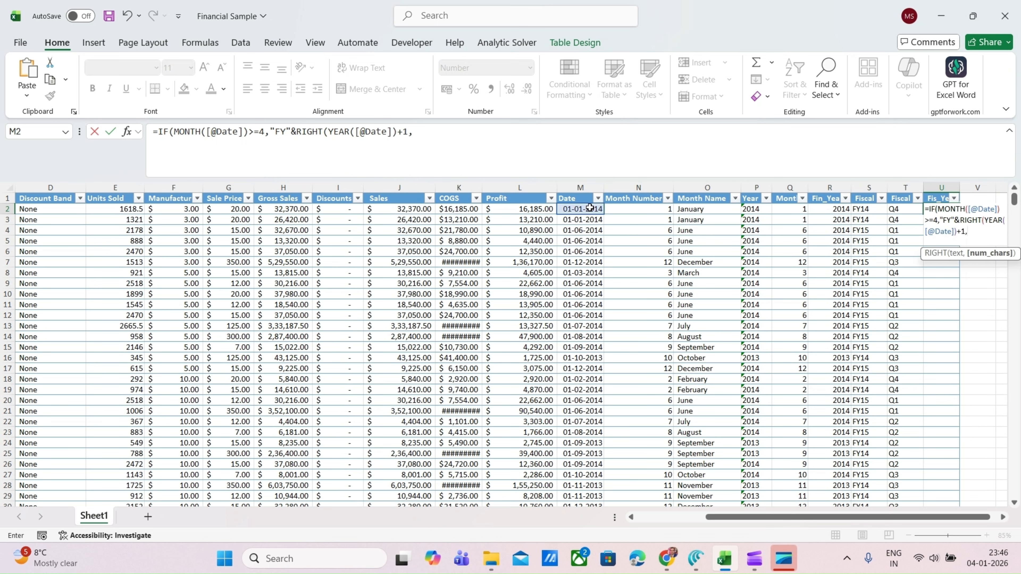
type("2)")
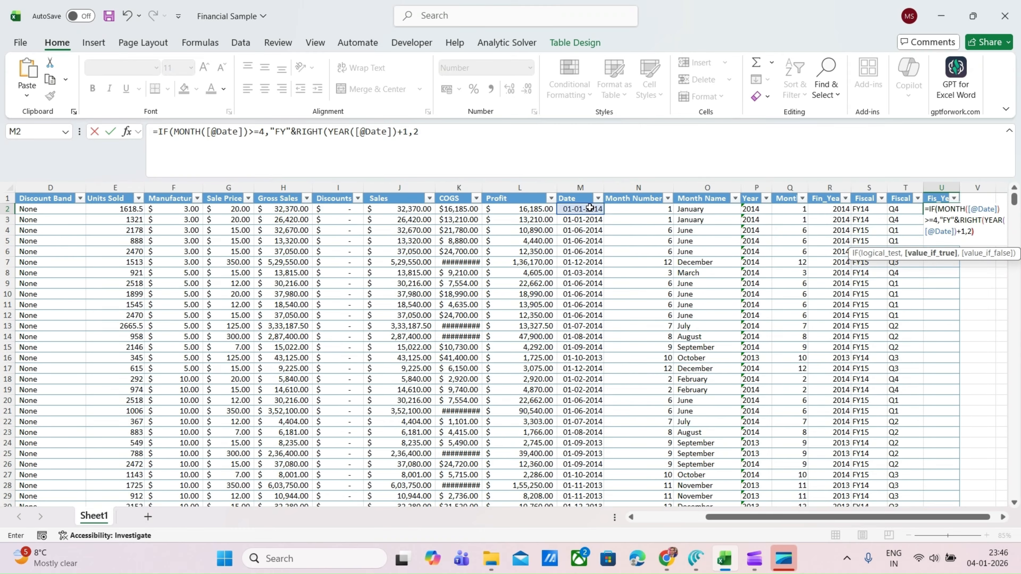
type("&\"-Q\"&I")
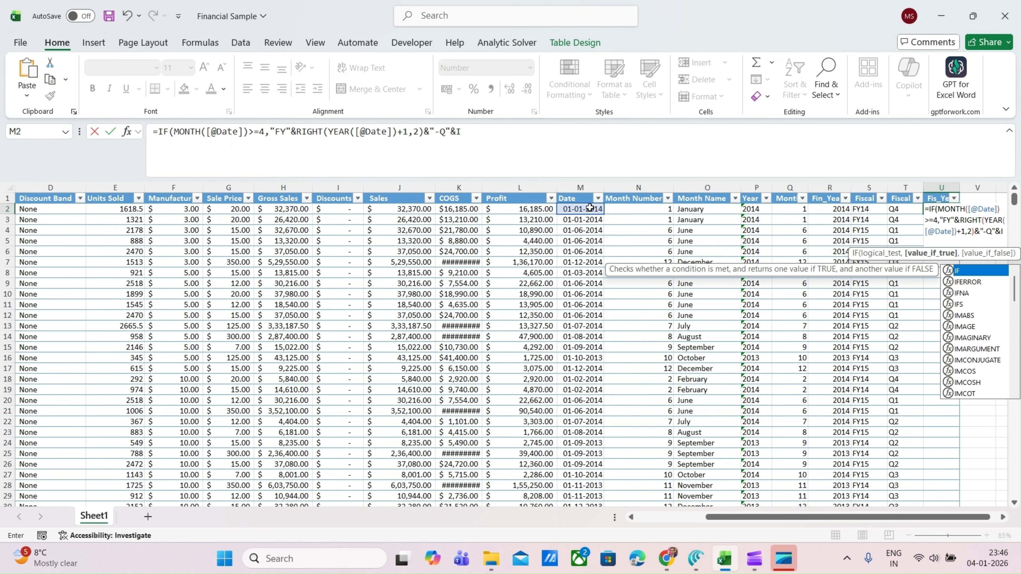
type("NT")
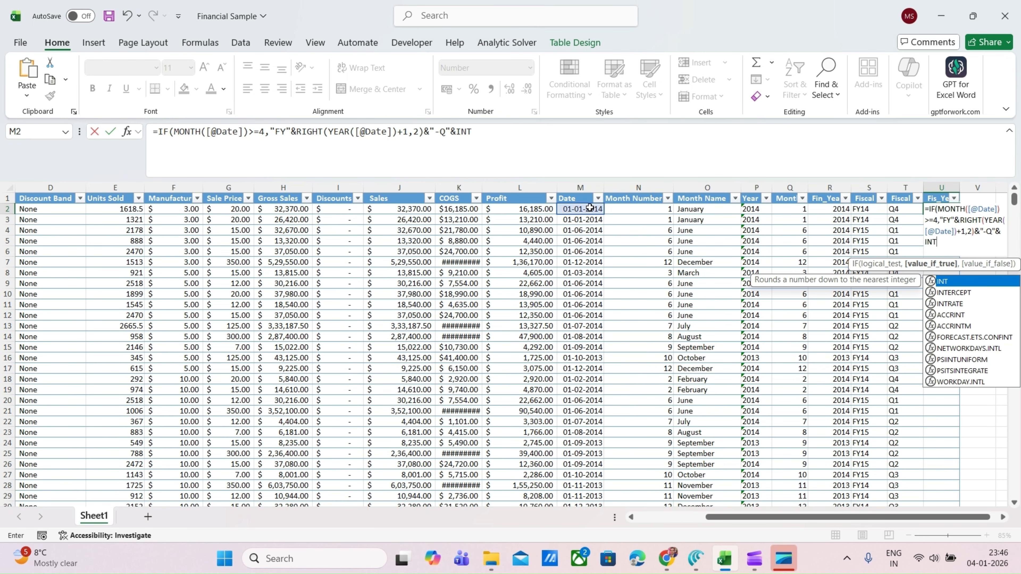
type("((")
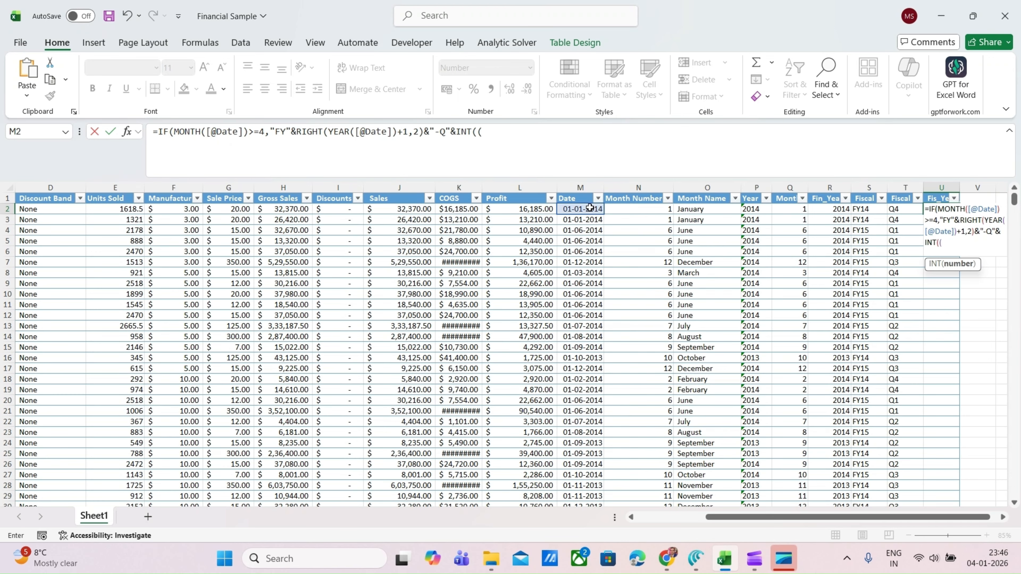
type("(Mon")
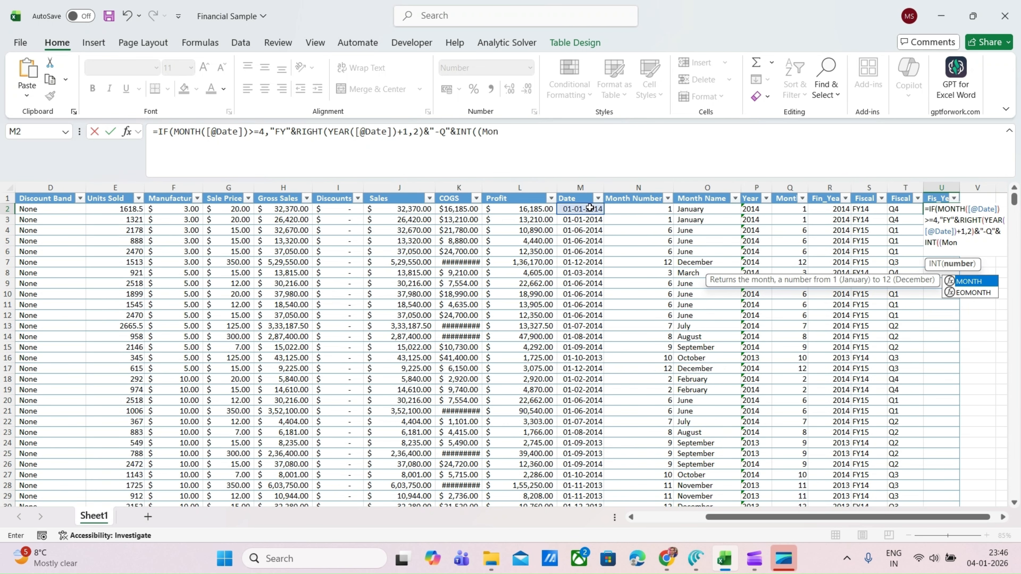
key("Tab")
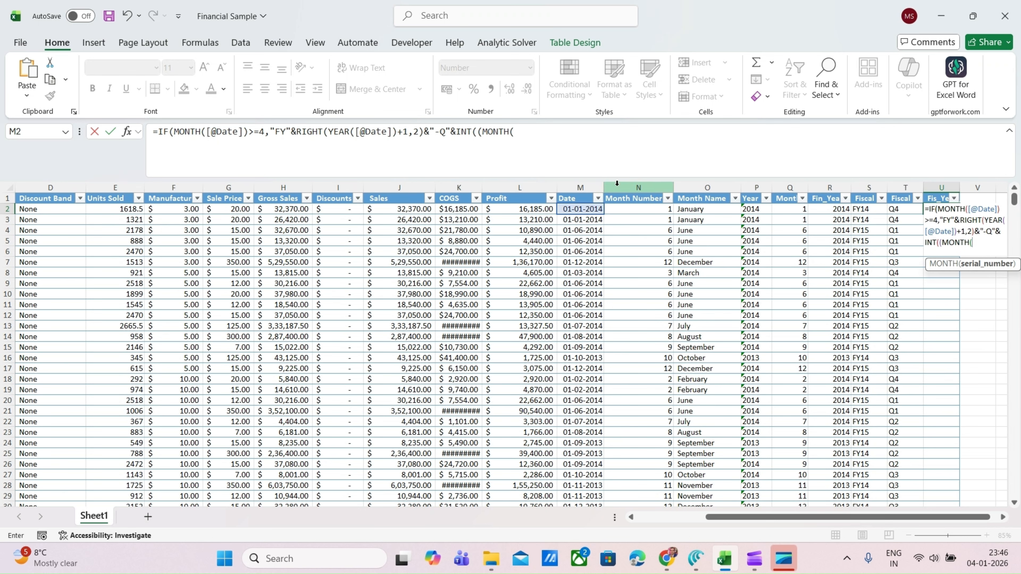
left_click(582, 207)
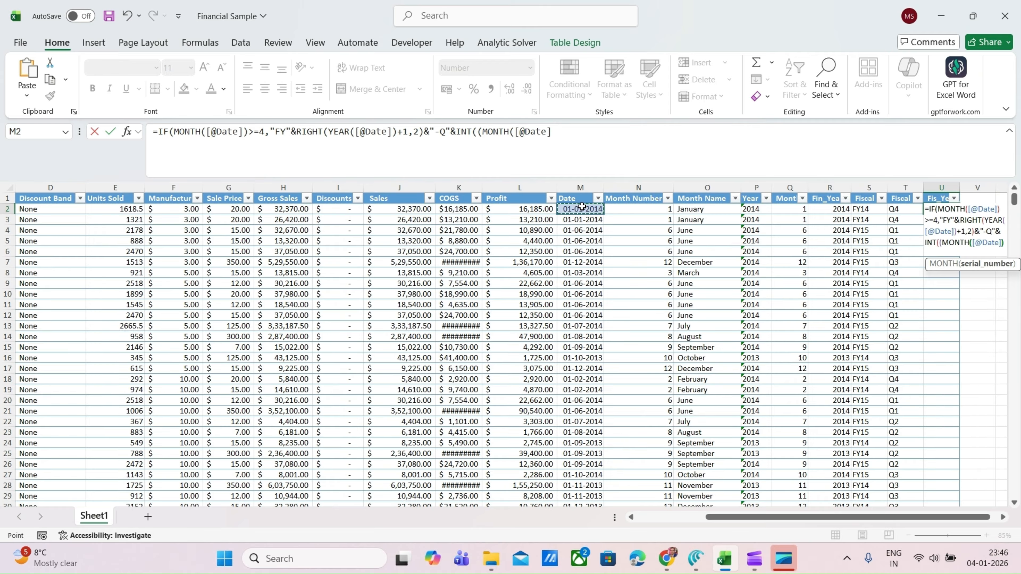
type(")")
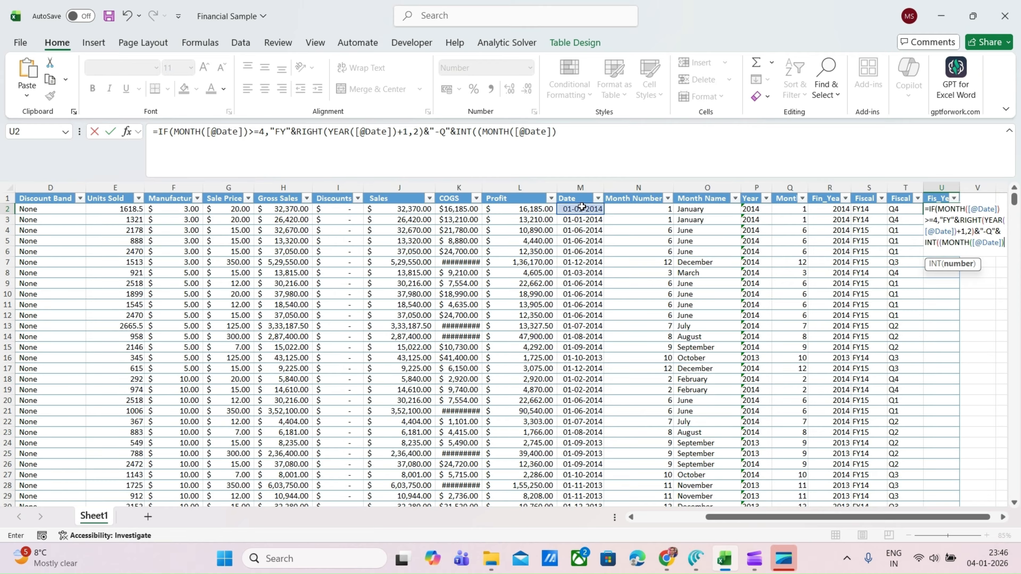
type("-4")
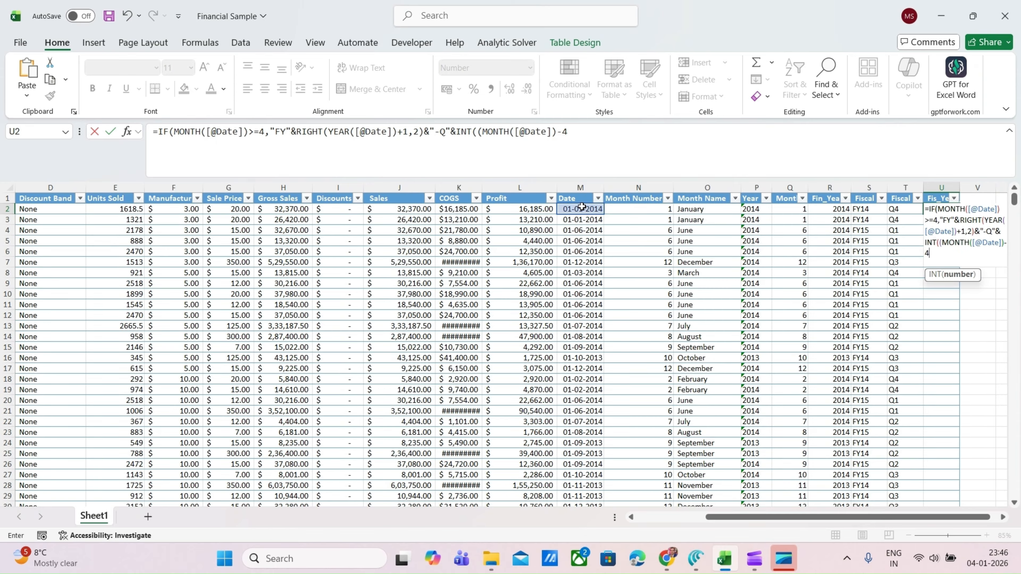
type(")")
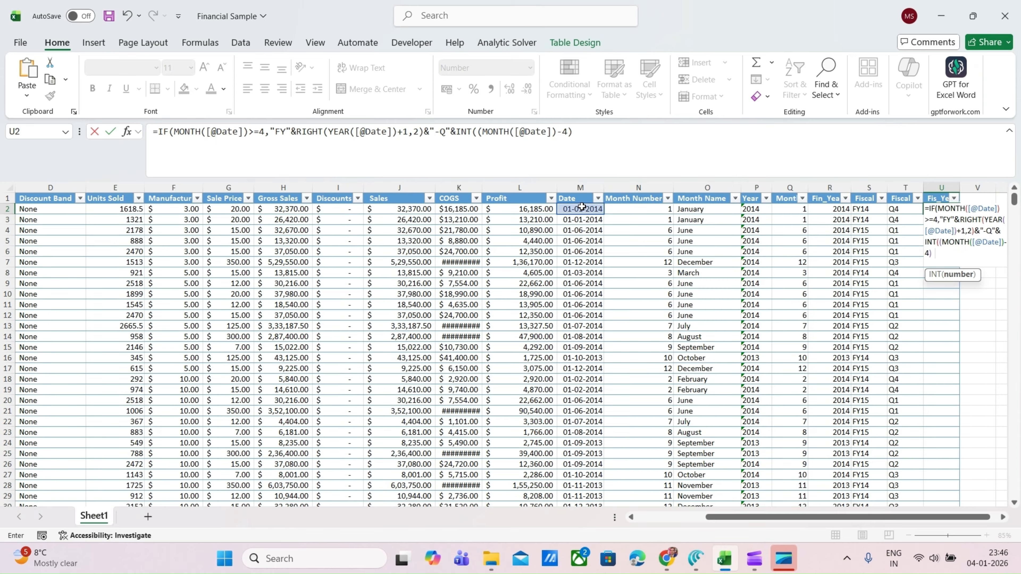
type("/3")
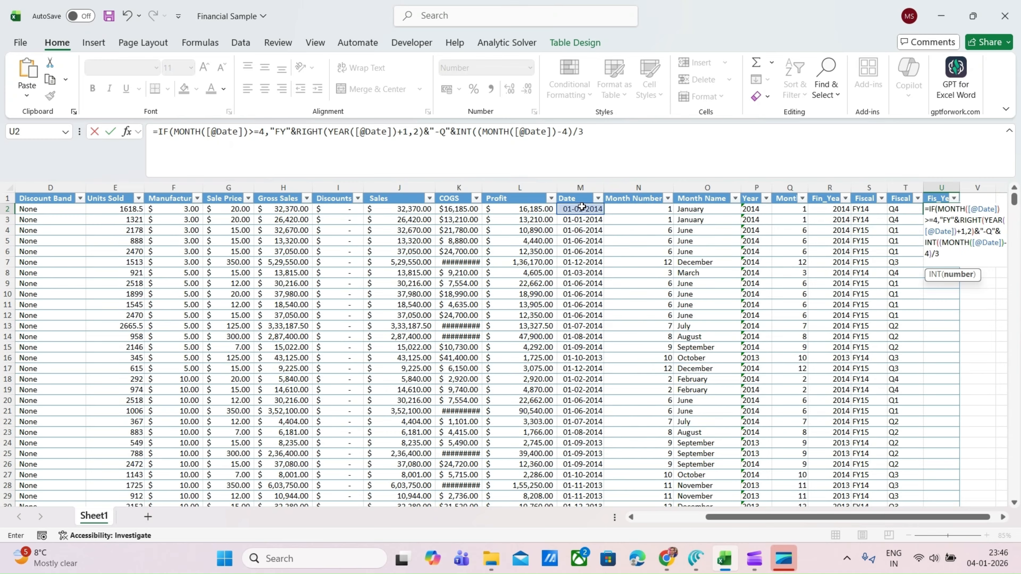
type(")+1")
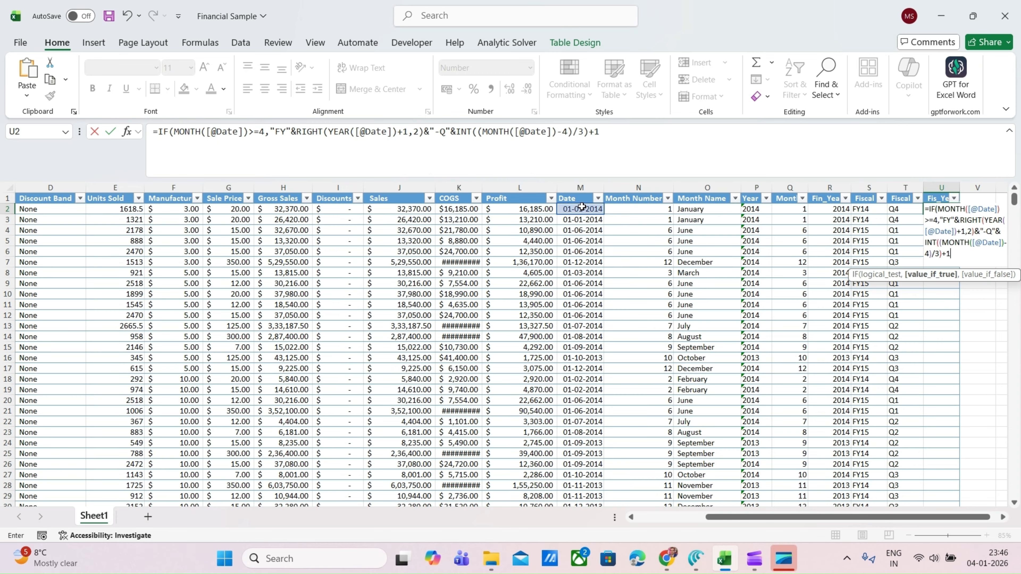
type(",")
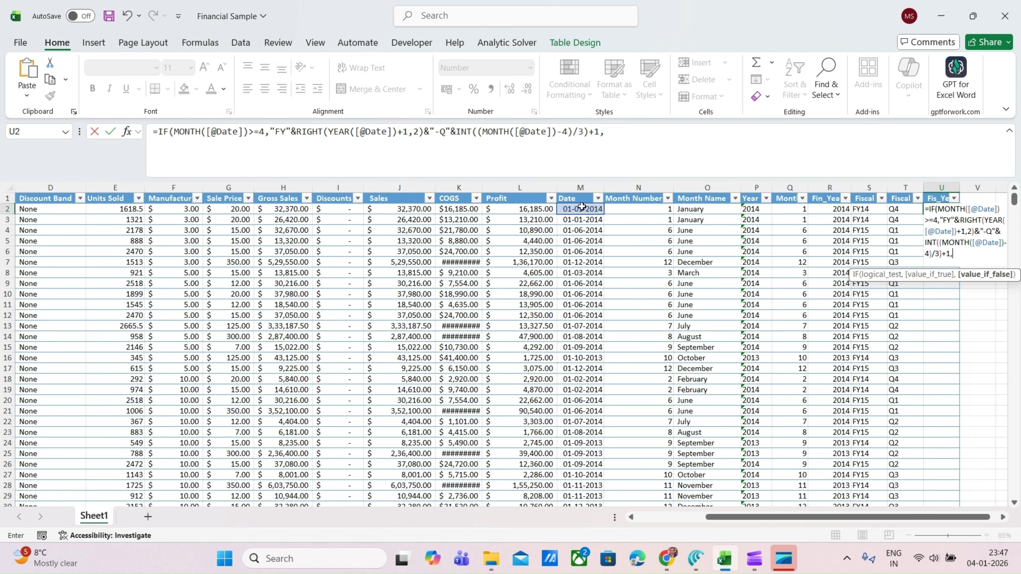
type("\"FY\"&Right")
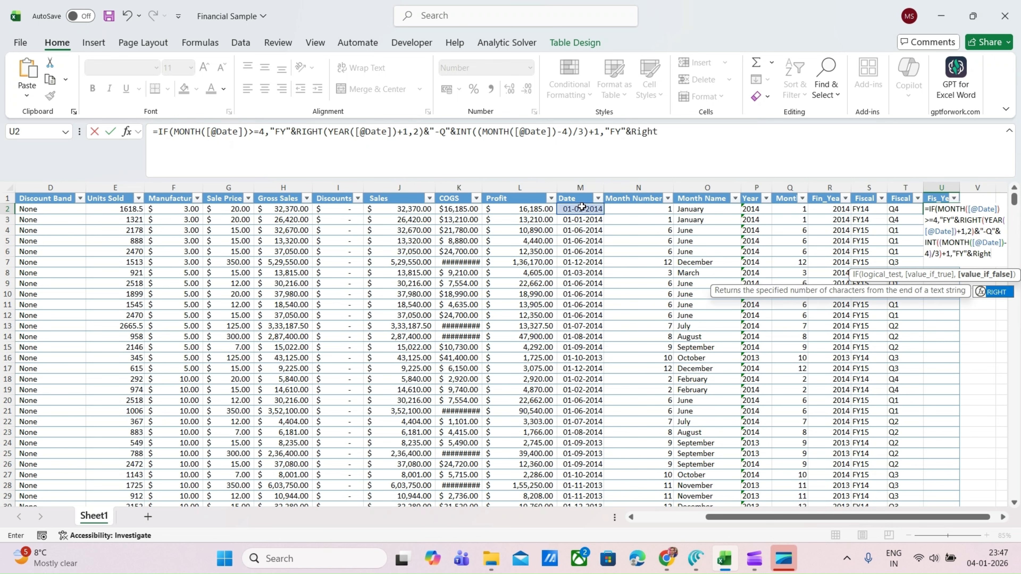
key("Tab")
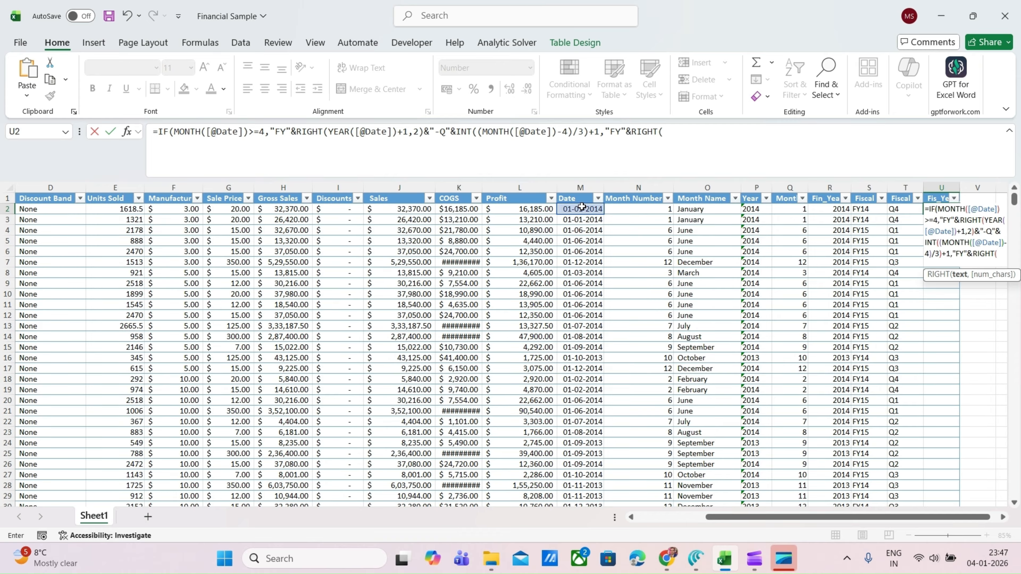
type("(Year")
key("Tab")
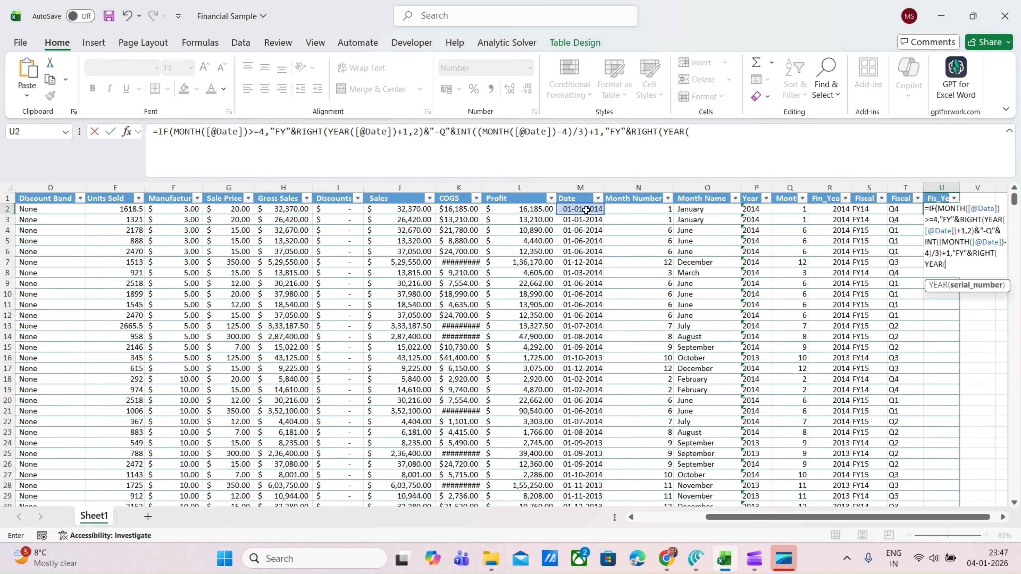
left_click(586, 209)
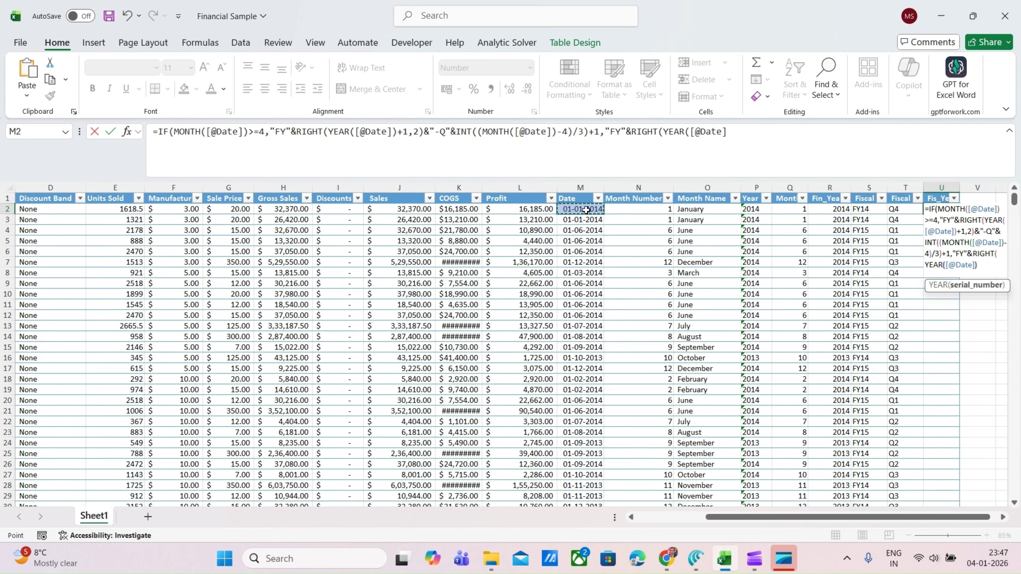
type("),2")
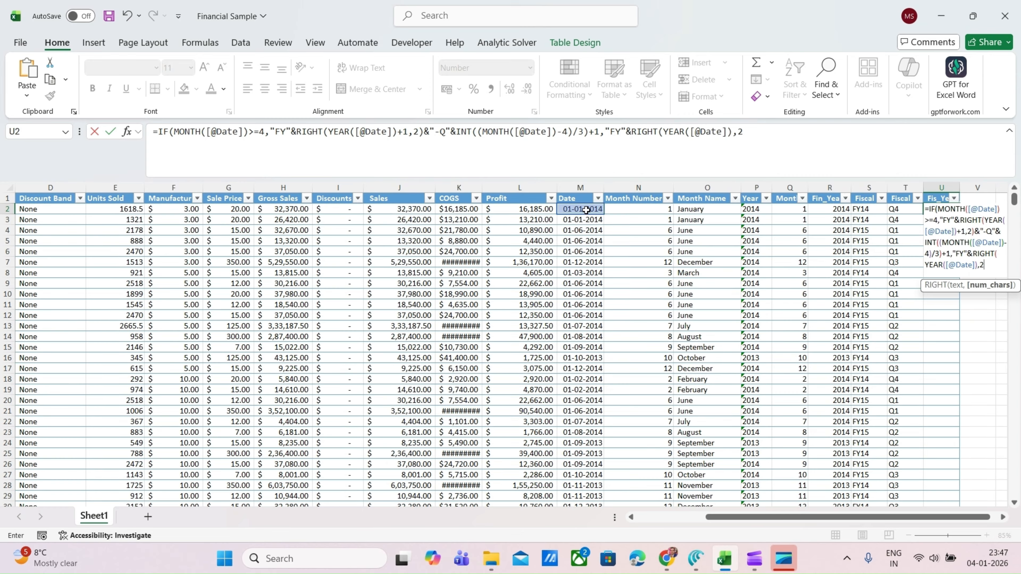
type(")")
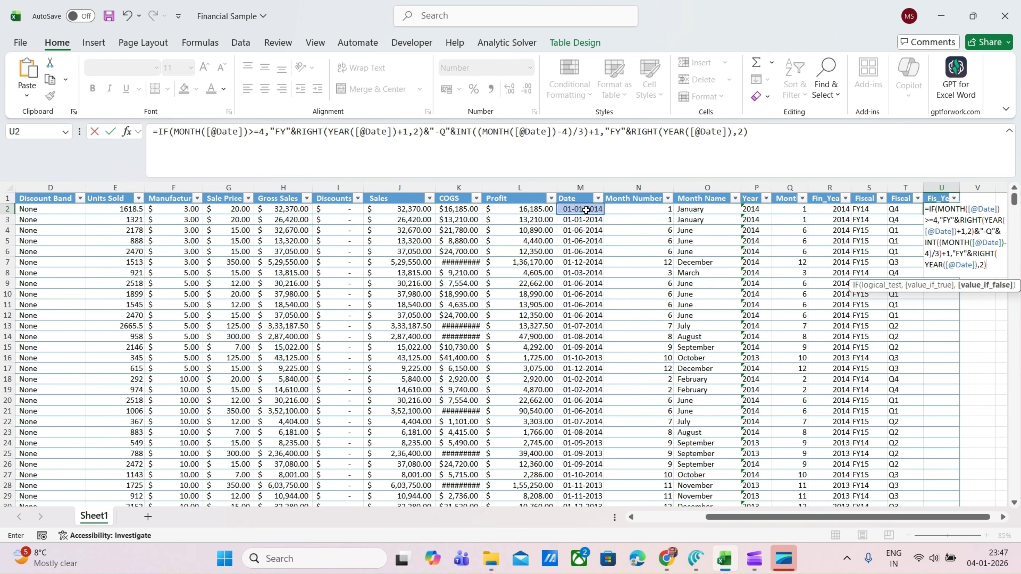
type("&\"-Q\"&Int")
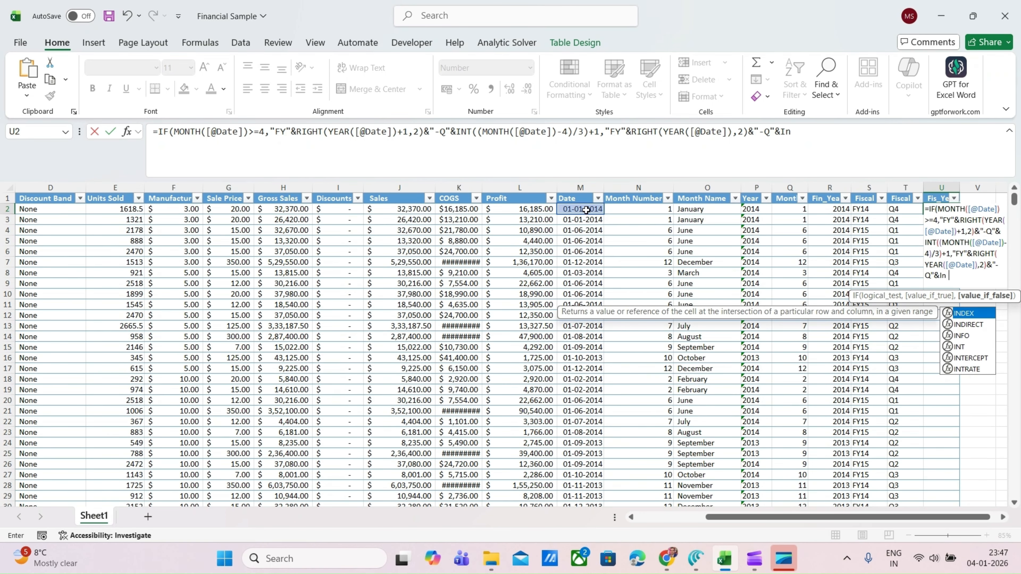
key("Tab")
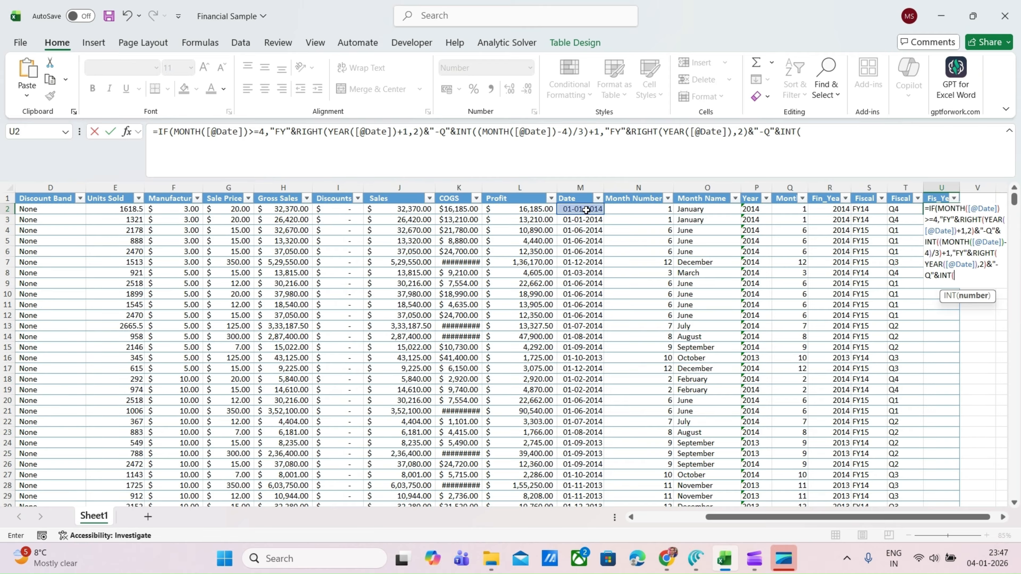
type("(Month")
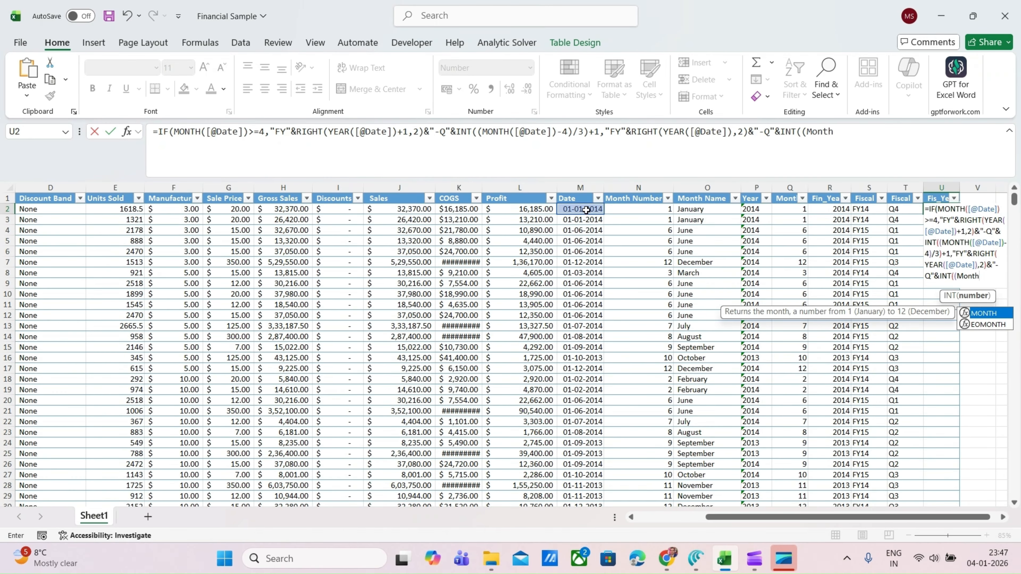
key("Tab")
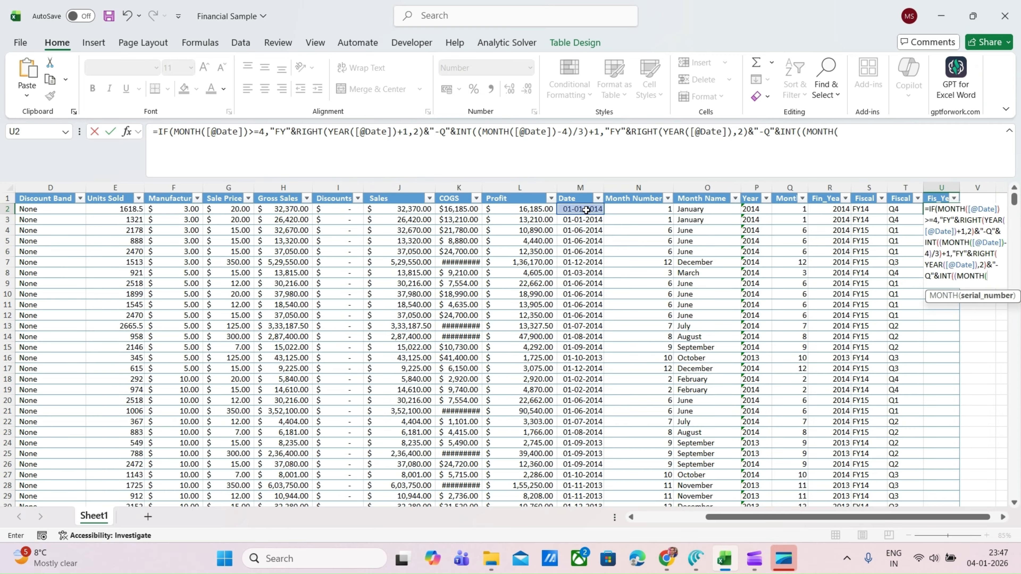
left_click(571, 207)
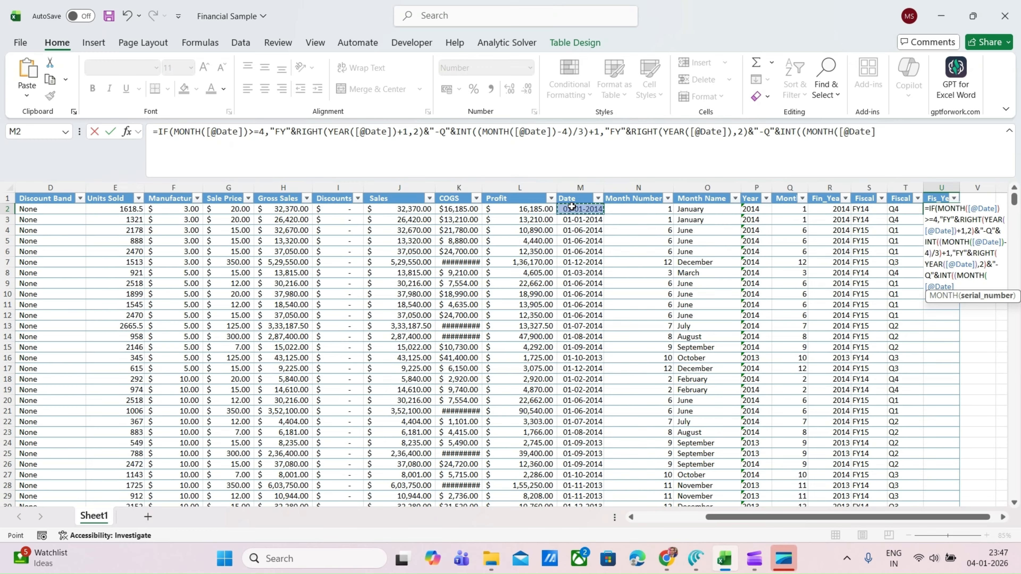
type(")+8")
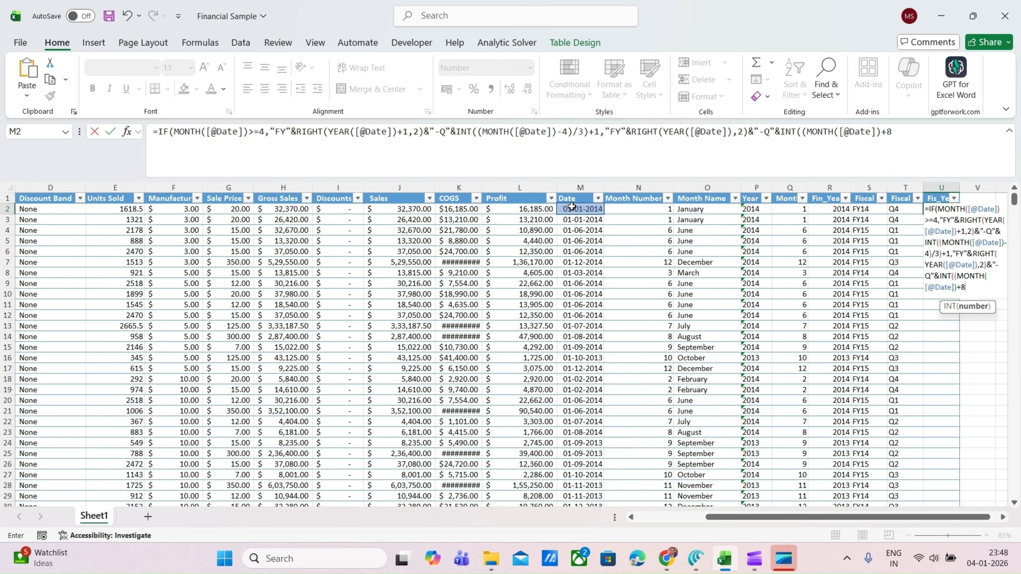
type(")/3")
type(")")
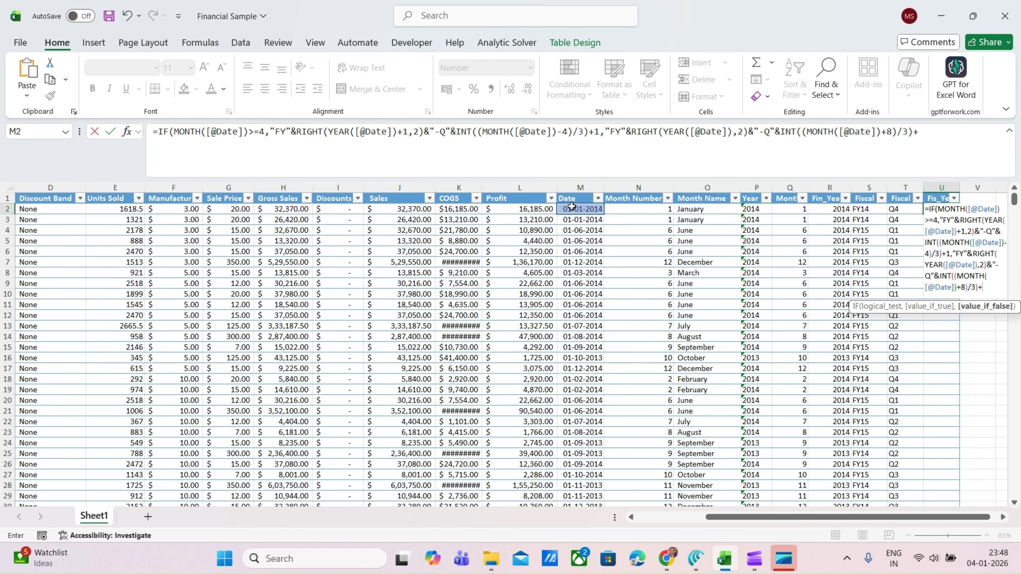
type("+1)")
key("Return")
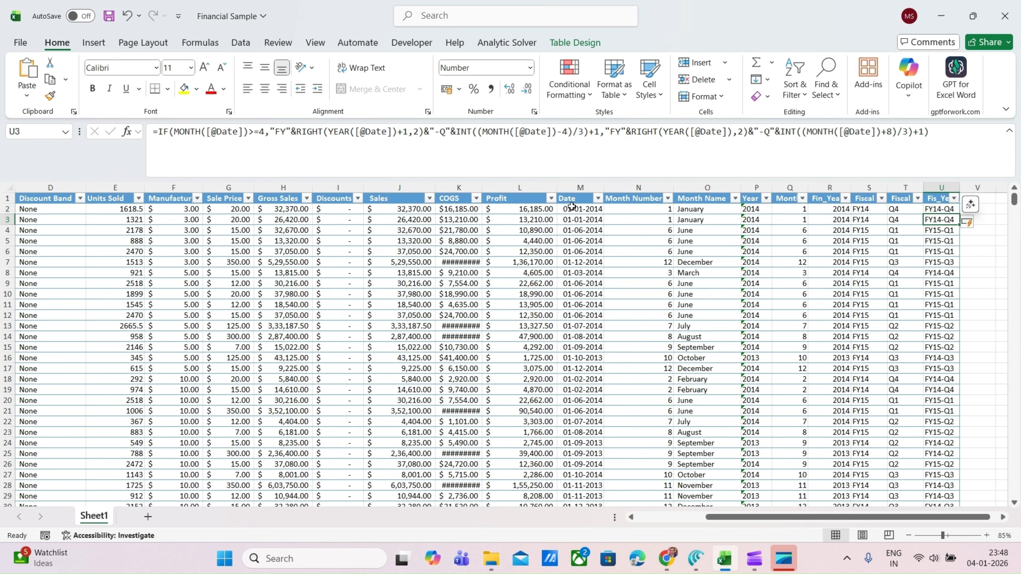
Examine the distinct year-quarter values in the Fis_Year_Qtr column's filter list without applying a filter
key("Up")
key("Up")
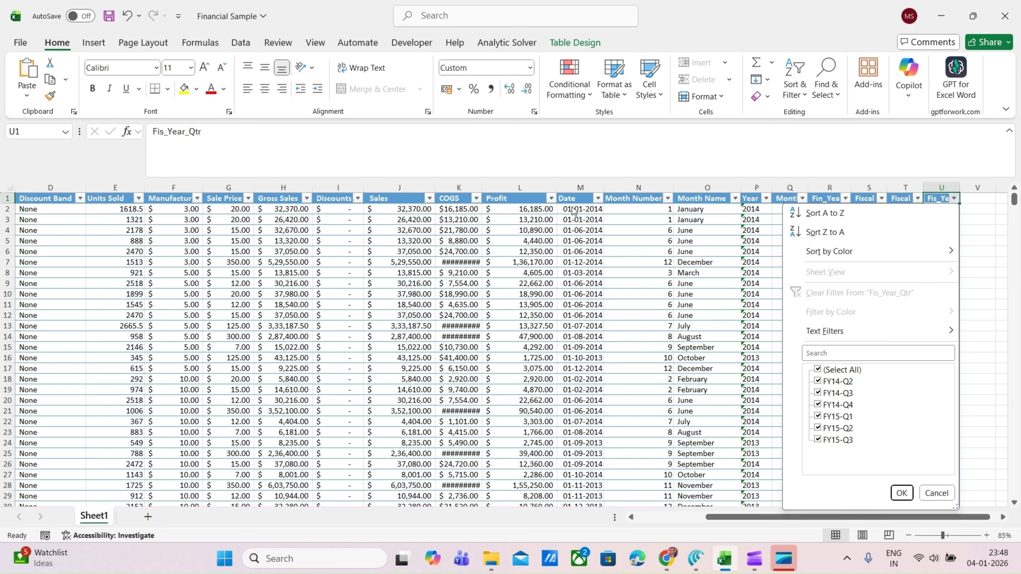
key("Escape")
key("Down")
key("Up")
key("alt+Down")
key("Down")
key("Down")
key("Down")
key("Down")
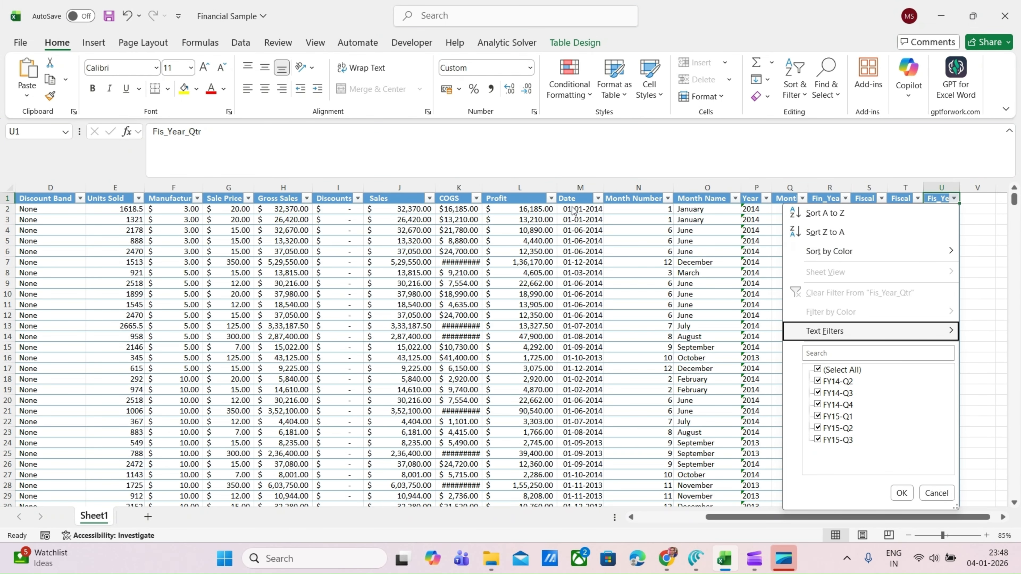
key("Escape")
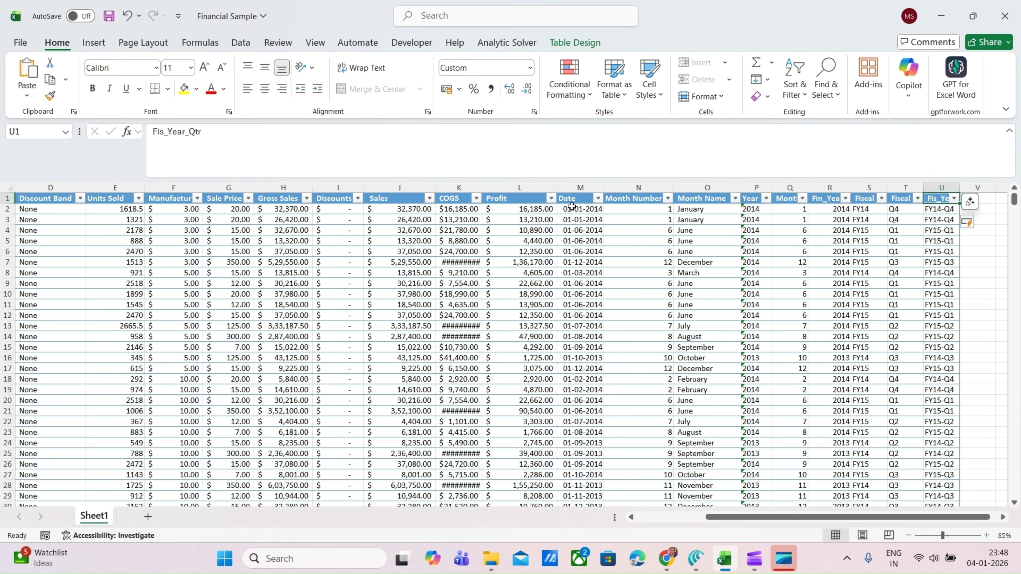
key("Down")
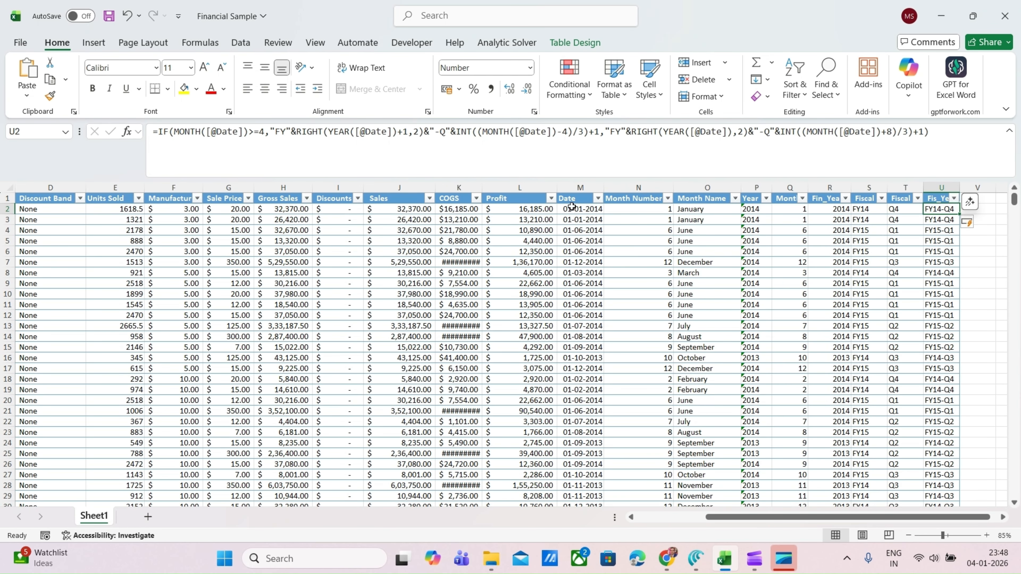
key("Down")
key("Down")
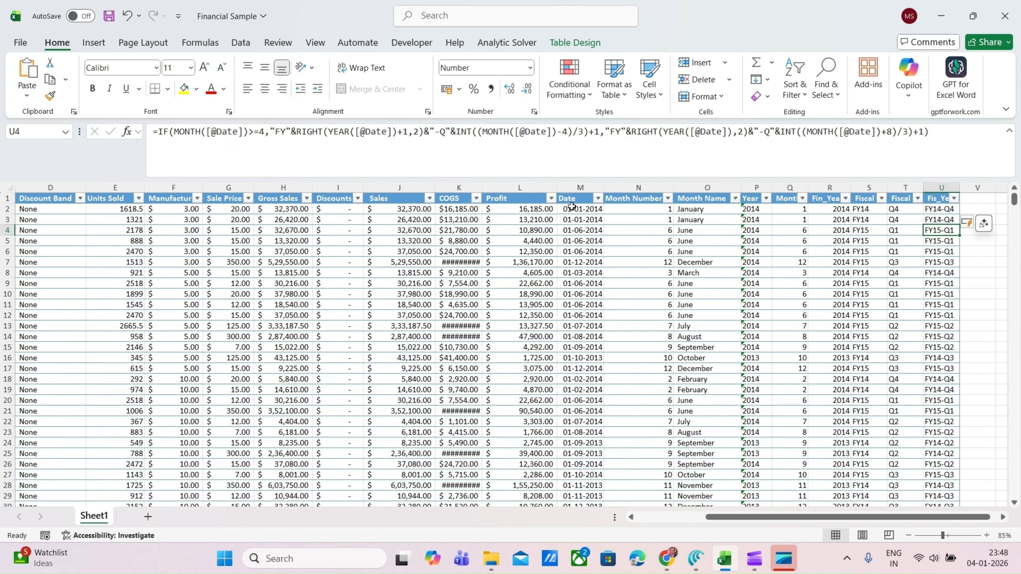
key("Up")
key("Up")
key("Up")
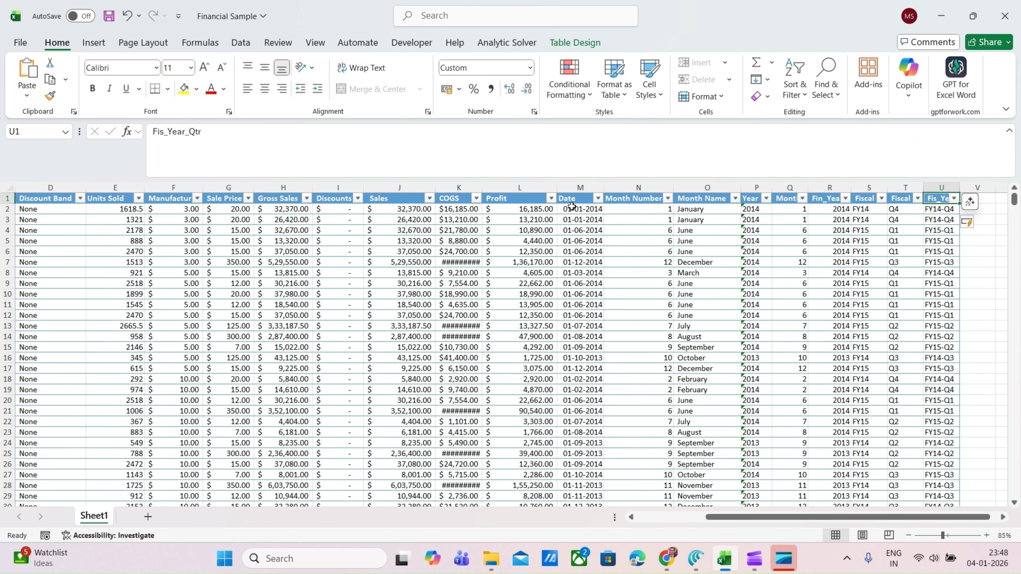
key("Down")
key("Up")
key("Down")
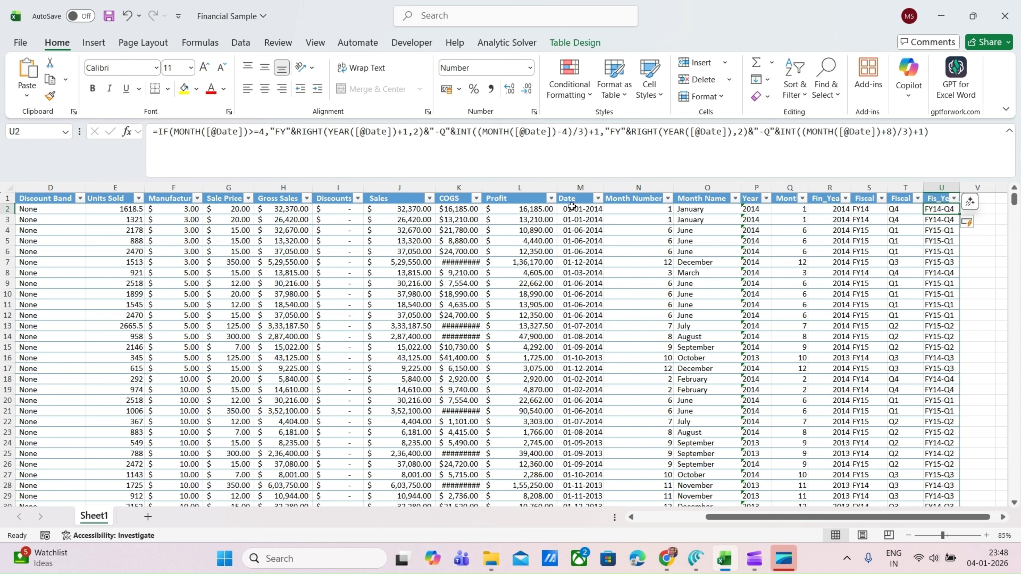